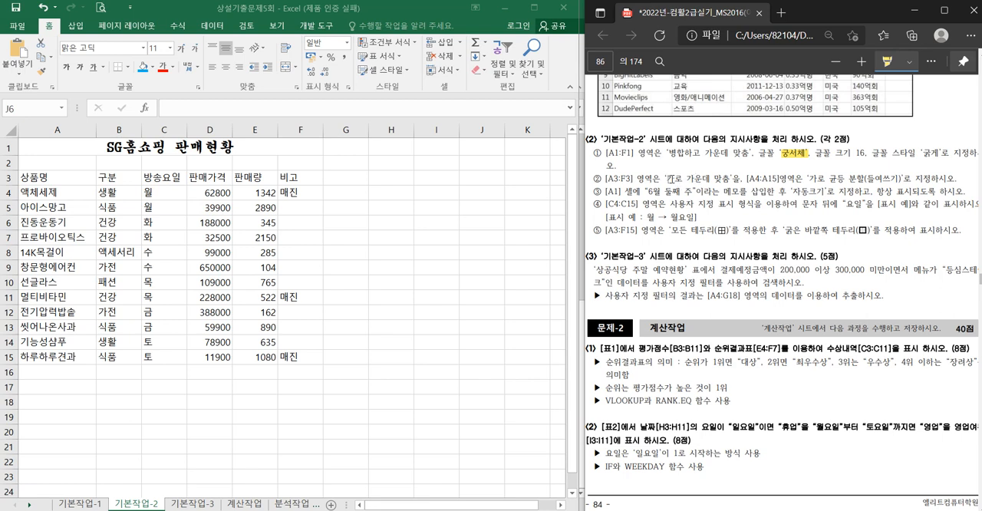
- Highlight "가로 가운데" in the PDF's task instructions and centre the header cells A3:F3 horizontally in Excel
{"action": "left_click_drag", "start_coordinate": [667, 178], "coordinate": [710, 179]}
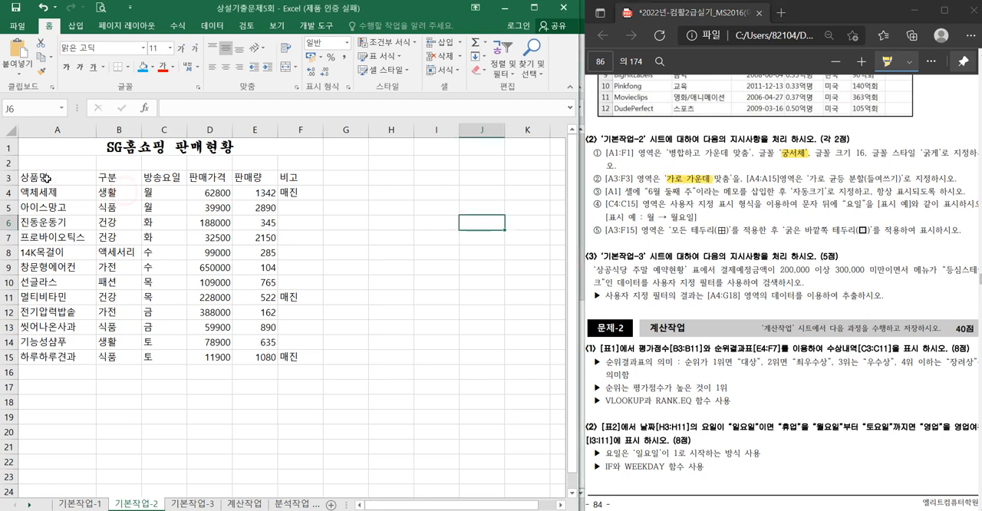
{"action": "left_click_drag", "start_coordinate": [34, 178], "coordinate": [316, 178]}
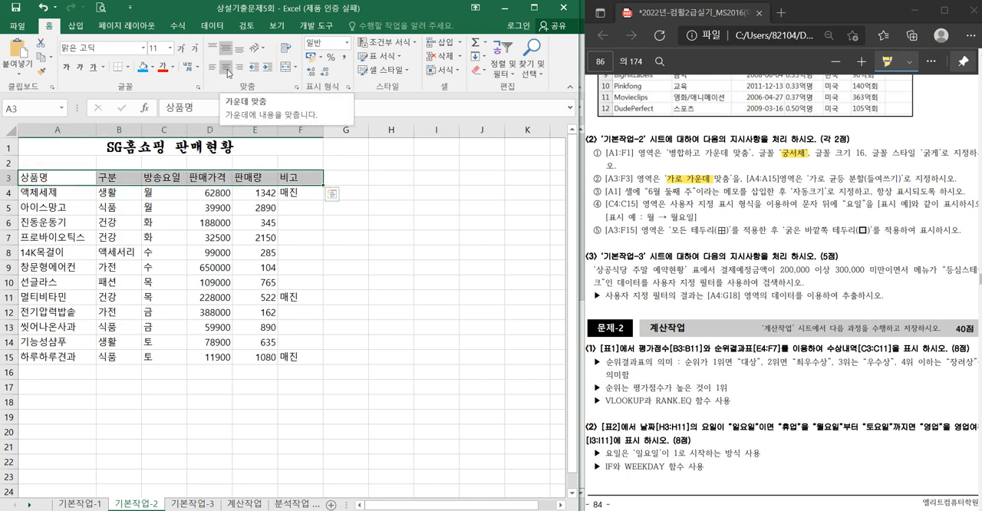
{"action": "left_click", "coordinate": [228, 72]}
- Set the horizontal alignment of the product names in A4:A15 to 균등 분할 (들여쓰기)
{"action": "left_click", "coordinate": [60, 206]}
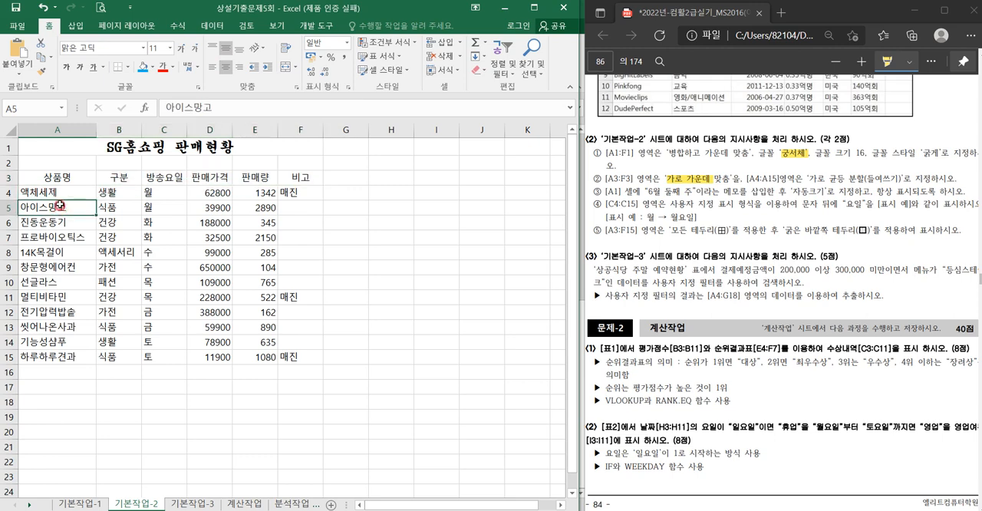
{"action": "left_click_drag", "start_coordinate": [56, 193], "coordinate": [50, 353]}
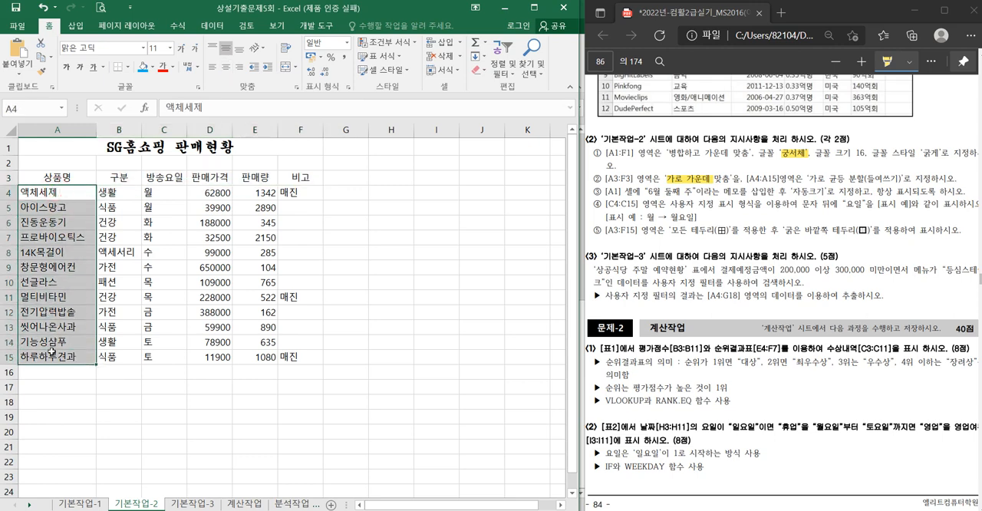
{"action": "key", "text": "ctrl+1"}
{"action": "left_click", "coordinate": [339, 139]}
{"action": "left_click", "coordinate": [337, 189]}
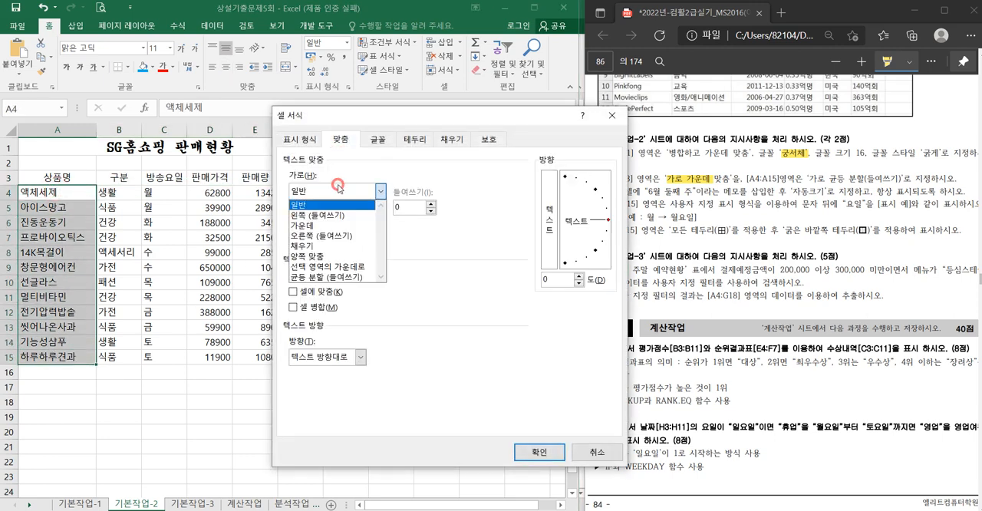
{"action": "left_click", "coordinate": [334, 280]}
{"action": "left_click", "coordinate": [537, 452]}
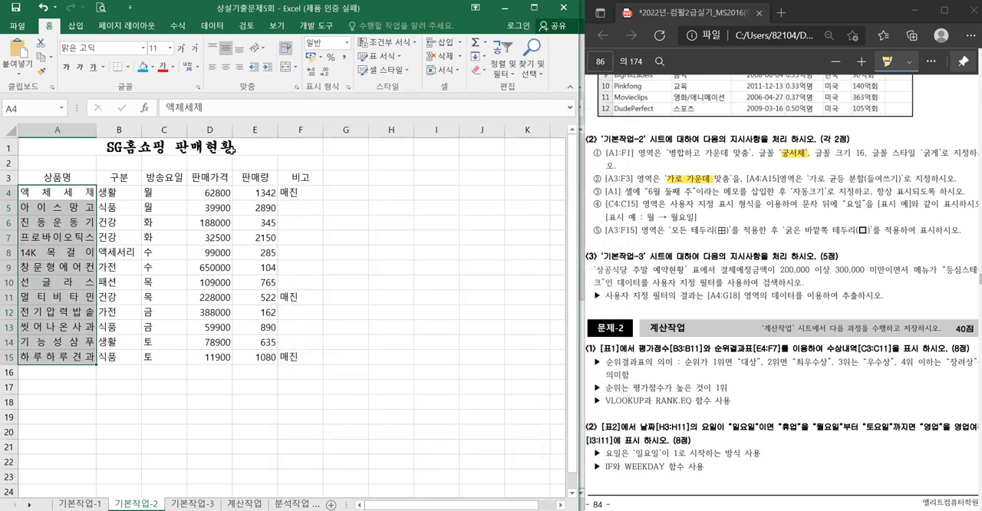
- Insert a memo on the title cell A1 containing only the text "6월 둘째 주"
{"action": "left_click", "coordinate": [233, 150]}
{"action": "right_click", "coordinate": [232, 150]}
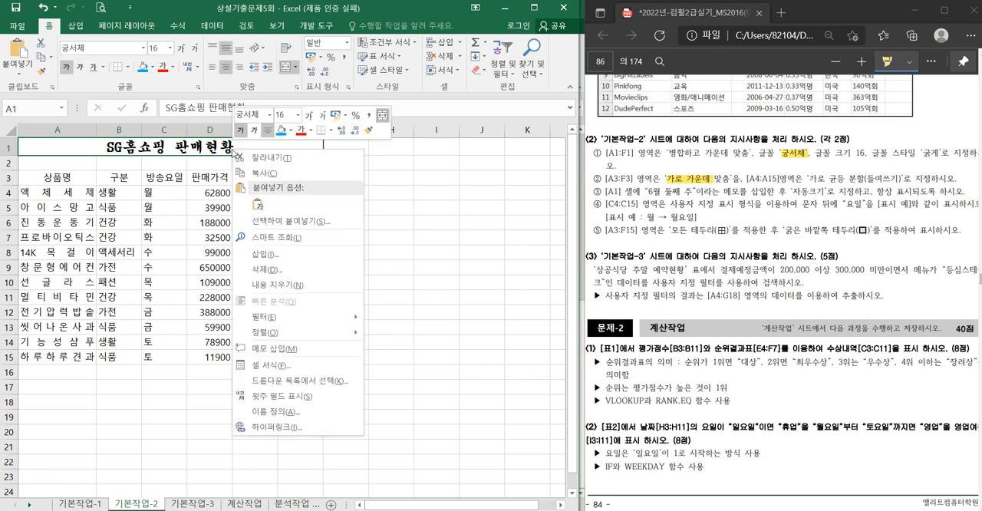
{"action": "left_click", "coordinate": [300, 349]}
{"action": "key", "text": "BackSpace"}
{"action": "key", "text": "BackSpace"}
{"action": "key", "text": "BackSpace"}
{"action": "key", "text": "BackSpace"}
{"action": "key", "text": "BackSpace"}
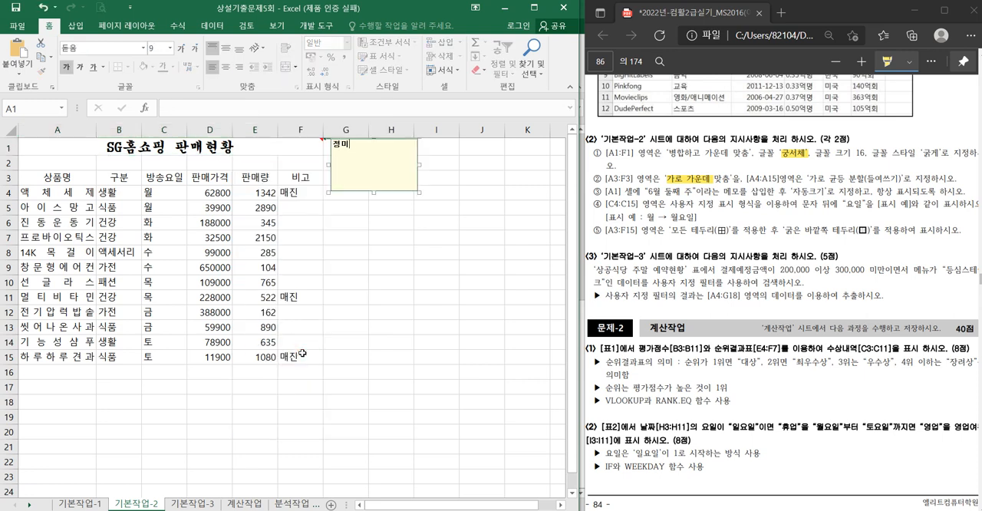
{"action": "type", "text": "6월 ㄷ"}
{"action": "type", "text": "째 주"}
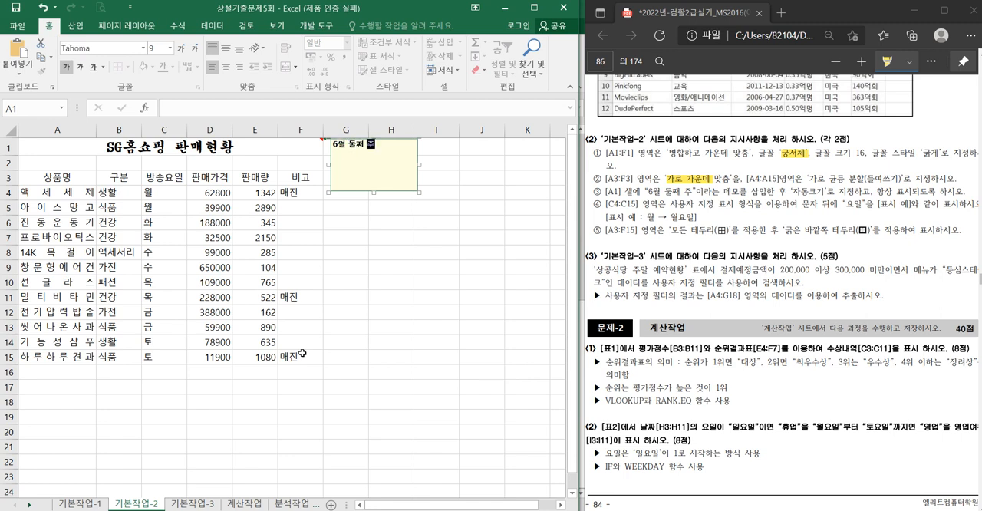
- Turn on automatic sizing (자동 크기) for the memo attached to cell A1
{"action": "left_click", "coordinate": [349, 190]}
{"action": "left_click", "coordinate": [350, 192]}
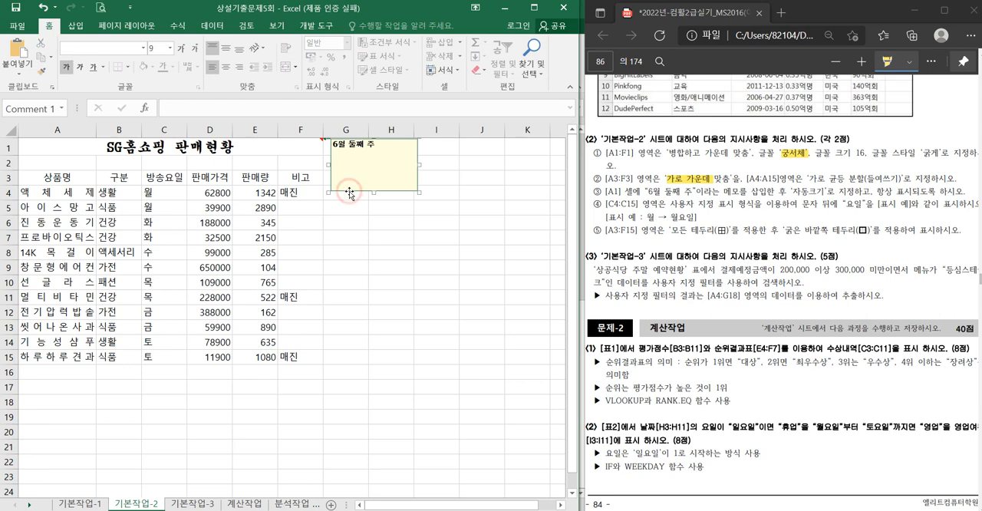
{"action": "key", "text": "ctrl+1"}
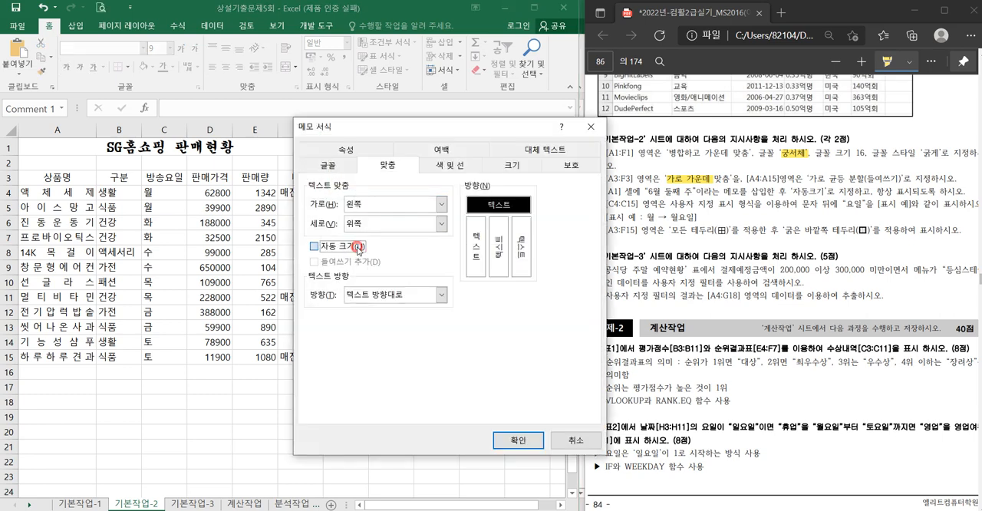
{"action": "left_click", "coordinate": [355, 246]}
{"action": "left_click", "coordinate": [513, 440]}
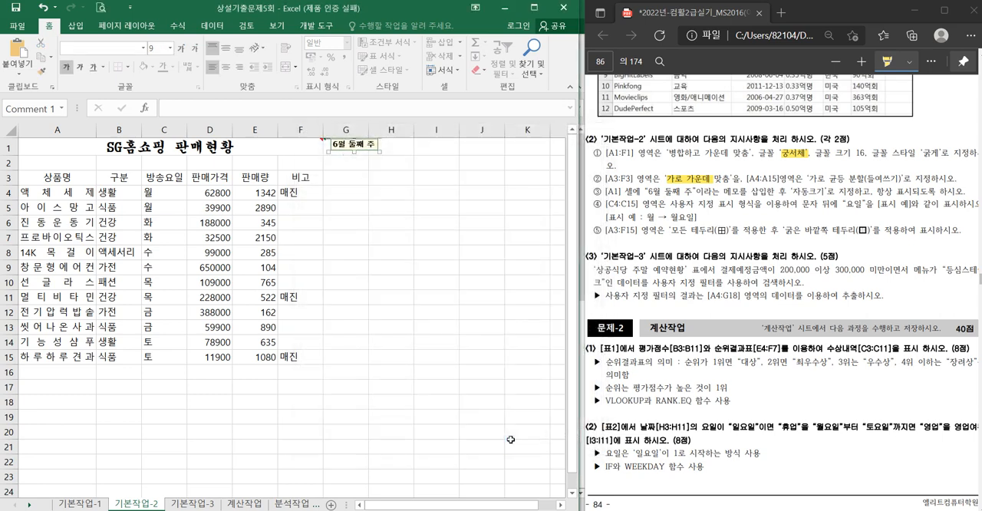
- Set the memo on cell A1 to stay displayed at all times
{"action": "left_click", "coordinate": [304, 146]}
{"action": "right_click", "coordinate": [304, 147]}
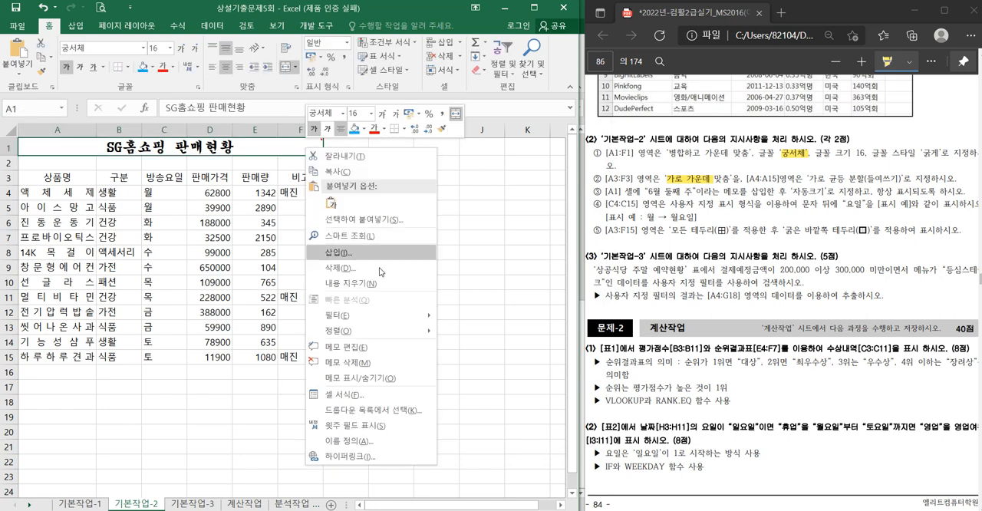
{"action": "left_click", "coordinate": [385, 372]}
{"action": "left_click", "coordinate": [386, 372]}
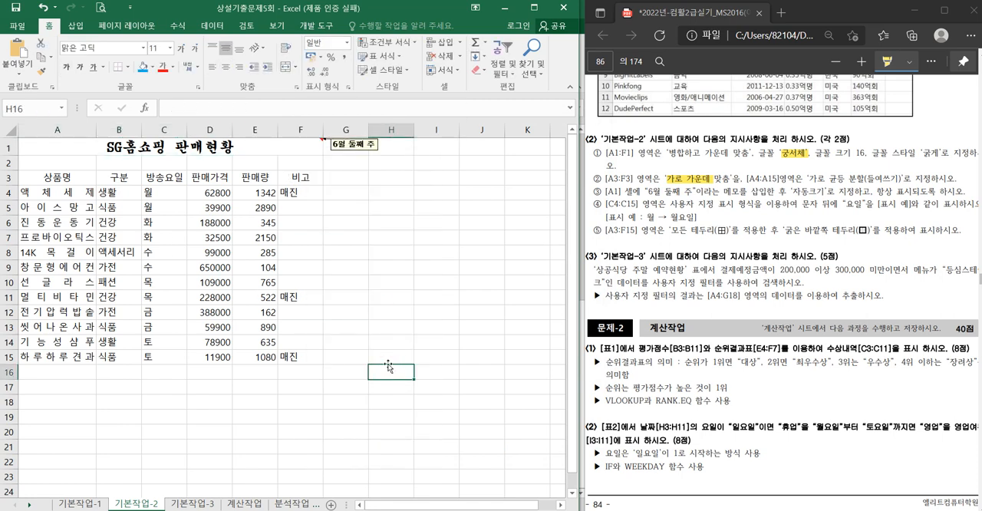
{"action": "left_click_drag", "start_coordinate": [810, 204], "coordinate": [865, 204]}
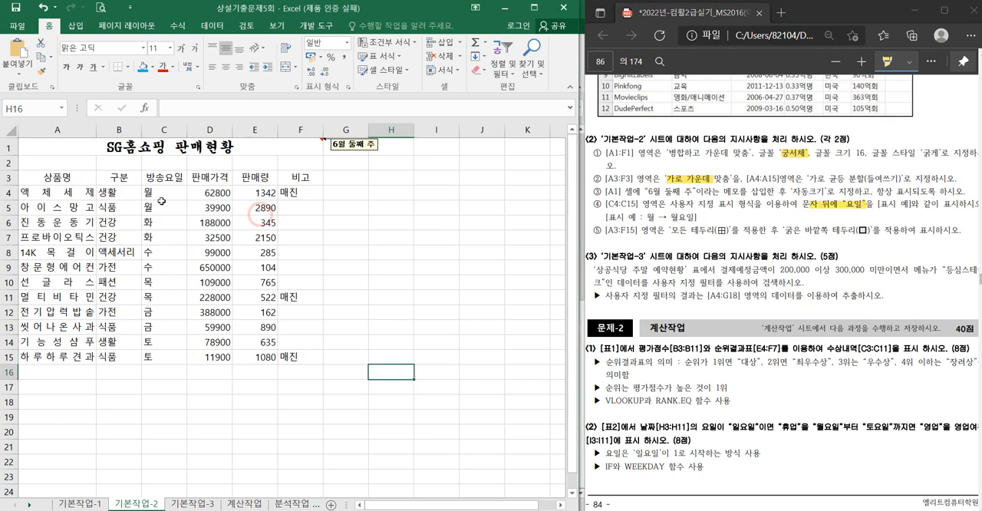
{"action": "left_click_drag", "start_coordinate": [157, 193], "coordinate": [155, 356]}
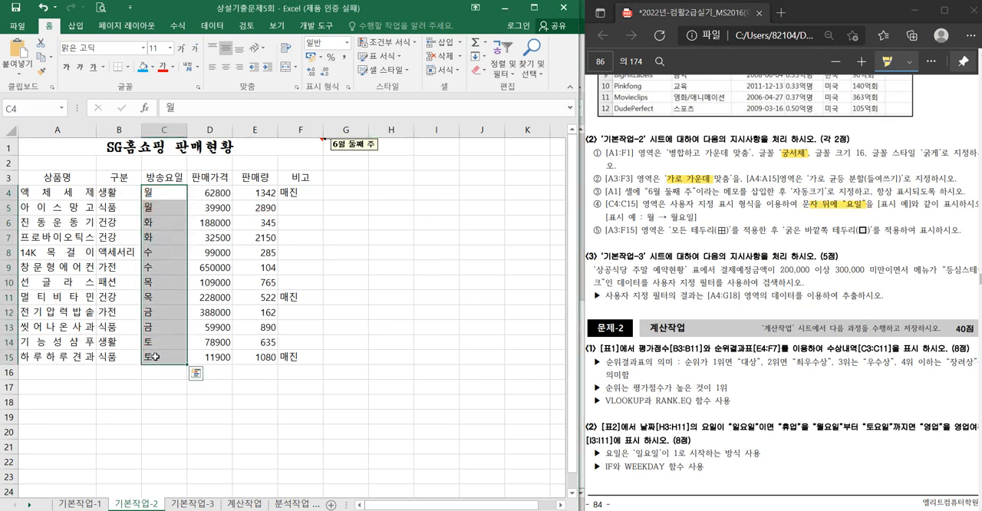
{"action": "key", "text": "ctrl+1"}
{"action": "left_click", "coordinate": [299, 139]}
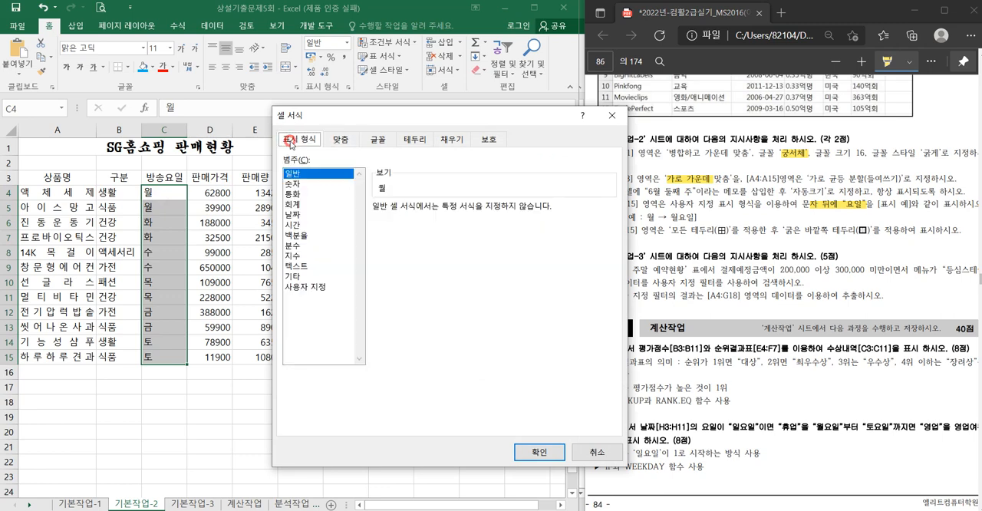
{"action": "left_click", "coordinate": [314, 286]}
{"action": "double_click", "coordinate": [409, 221]}
{"action": "type", "text": "@요일"}
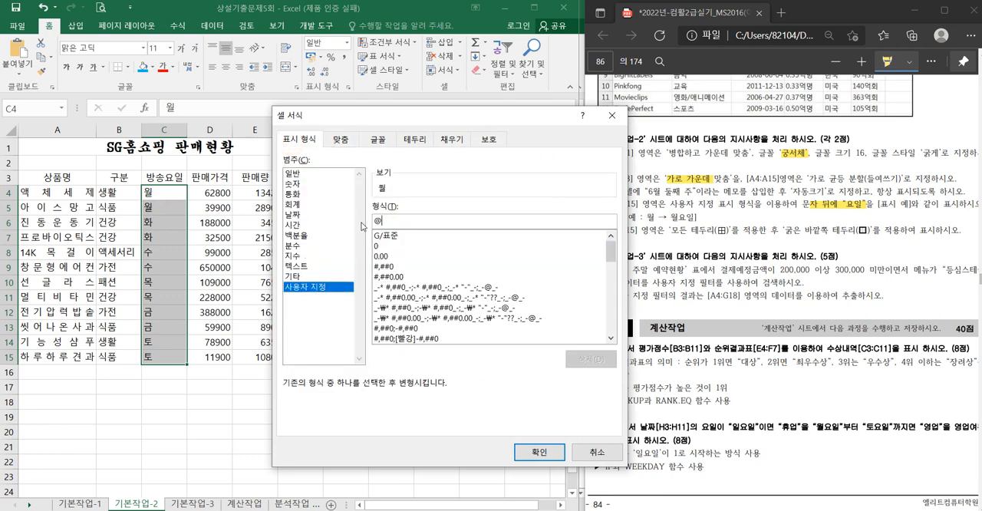
{"action": "key", "text": "Return"}
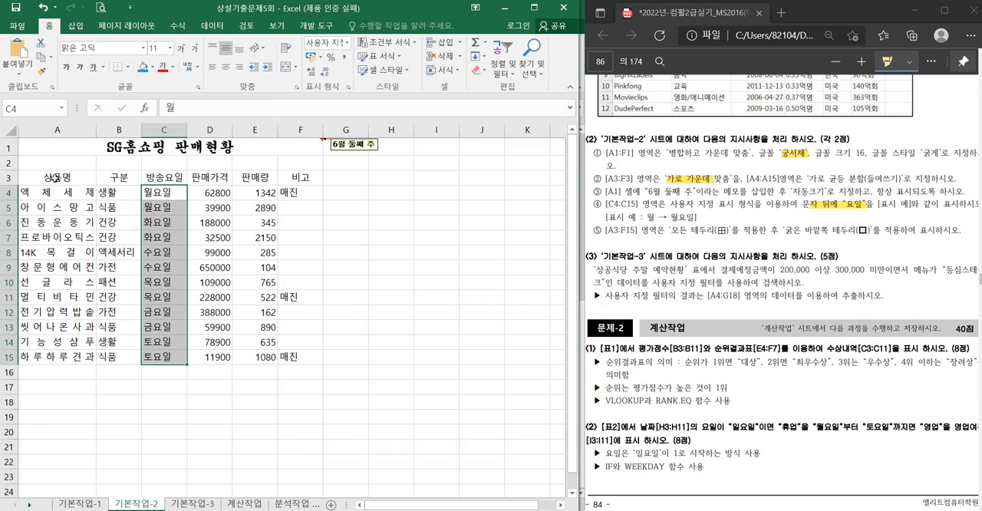
- Apply all borders (모든 테두리) and a thick outside border (굵은 바깥쪽 테두리) to the table A3:F15
{"action": "left_click_drag", "start_coordinate": [53, 177], "coordinate": [323, 362]}
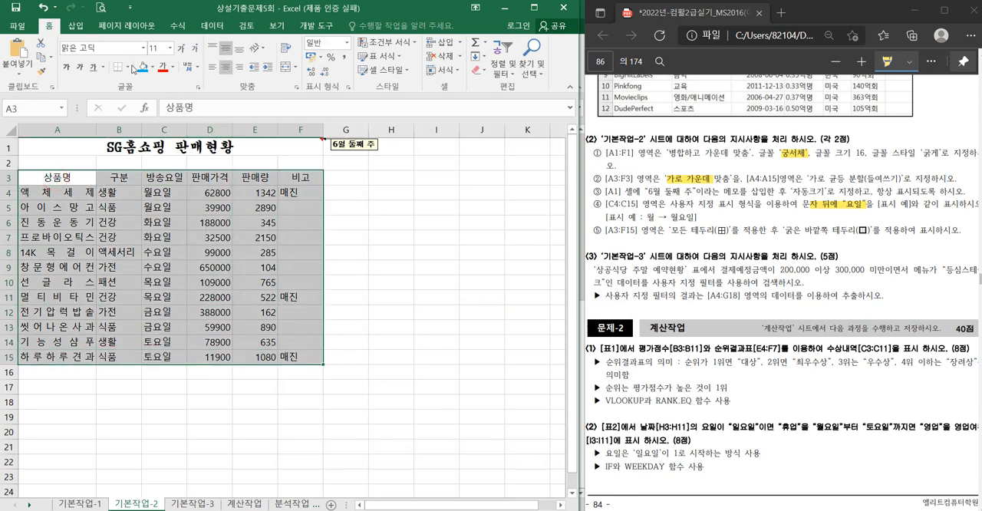
{"action": "left_click", "coordinate": [128, 67]}
{"action": "left_click", "coordinate": [146, 175]}
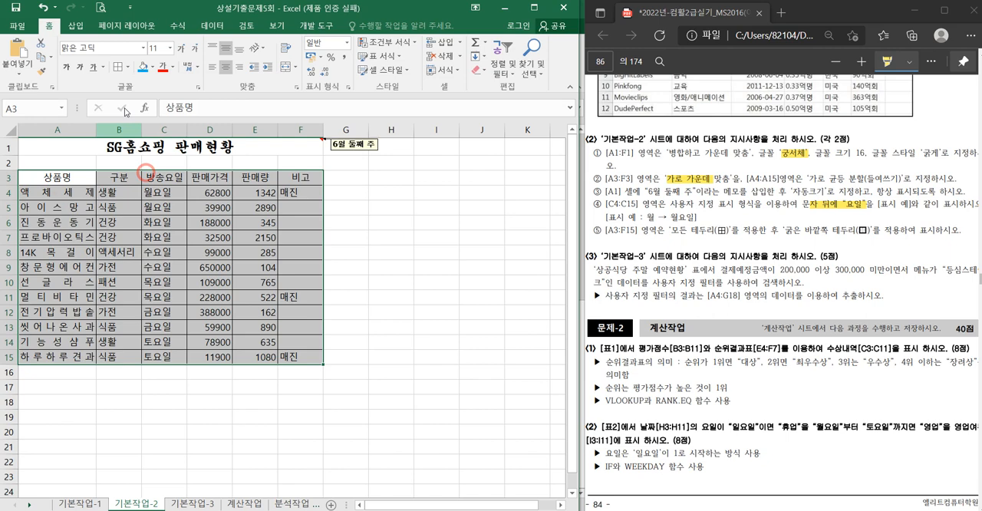
{"action": "left_click", "coordinate": [128, 67]}
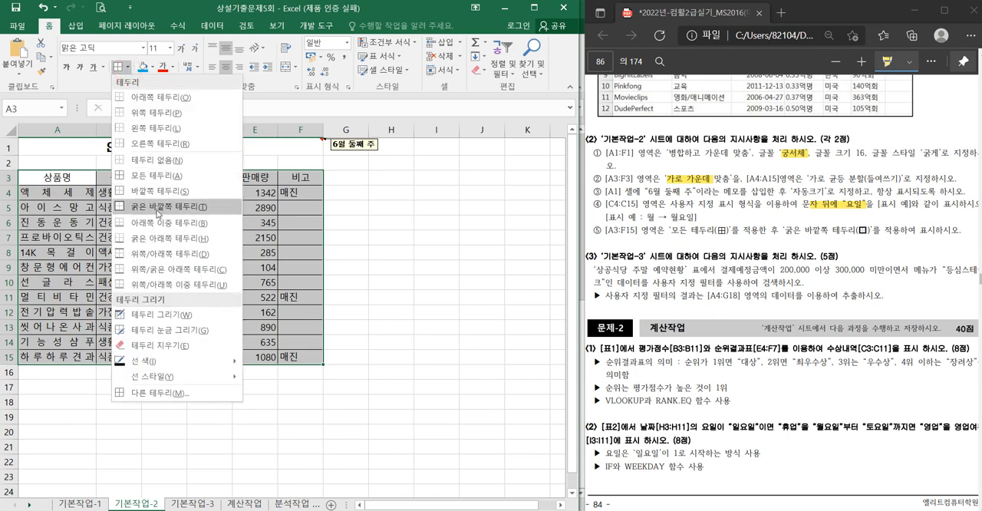
{"action": "left_click", "coordinate": [145, 207]}
{"action": "left_click", "coordinate": [374, 243]}
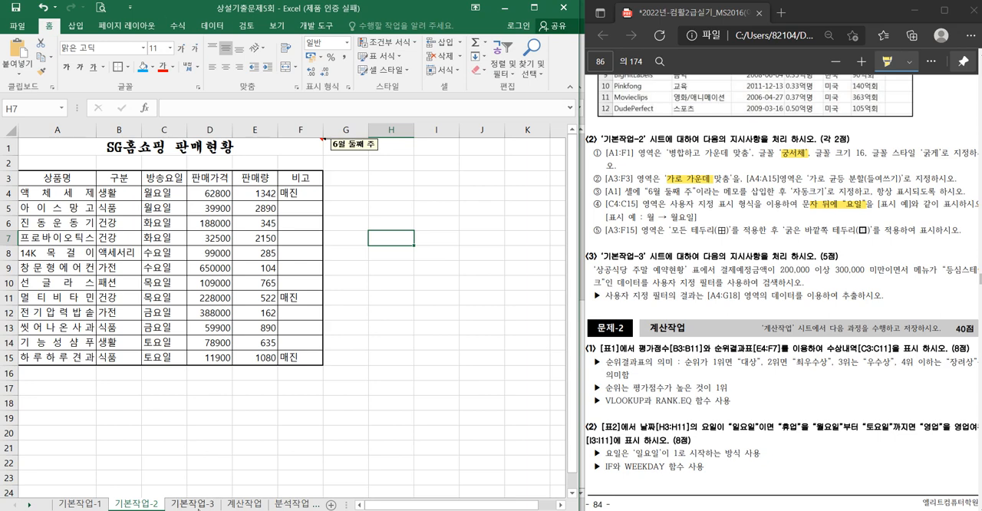
- On the 기본작업-3 sheet, turn on filtering for the reservation table after highlighting "필터를" in the PDF instructions
{"action": "left_click", "coordinate": [192, 503]}
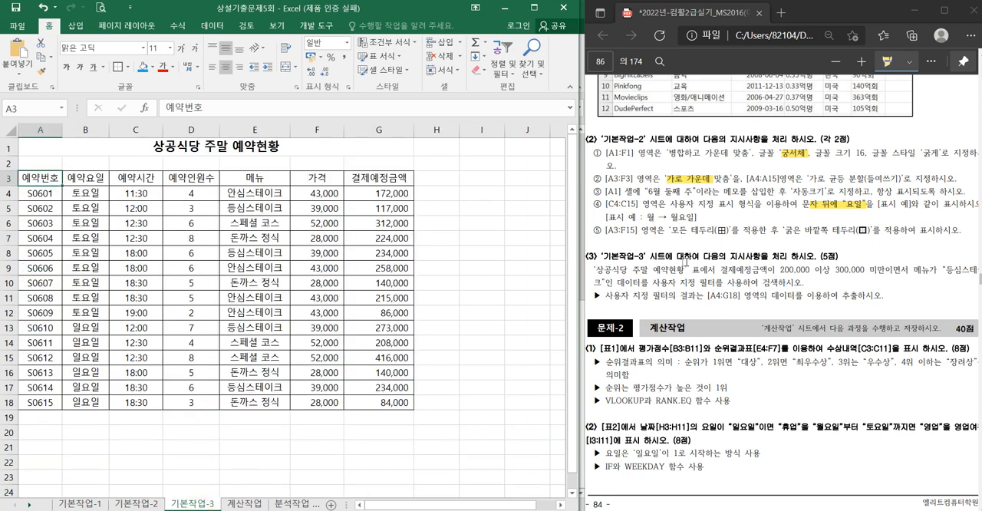
{"action": "left_click_drag", "start_coordinate": [700, 282], "coordinate": [722, 282]}
{"action": "left_click", "coordinate": [191, 208]}
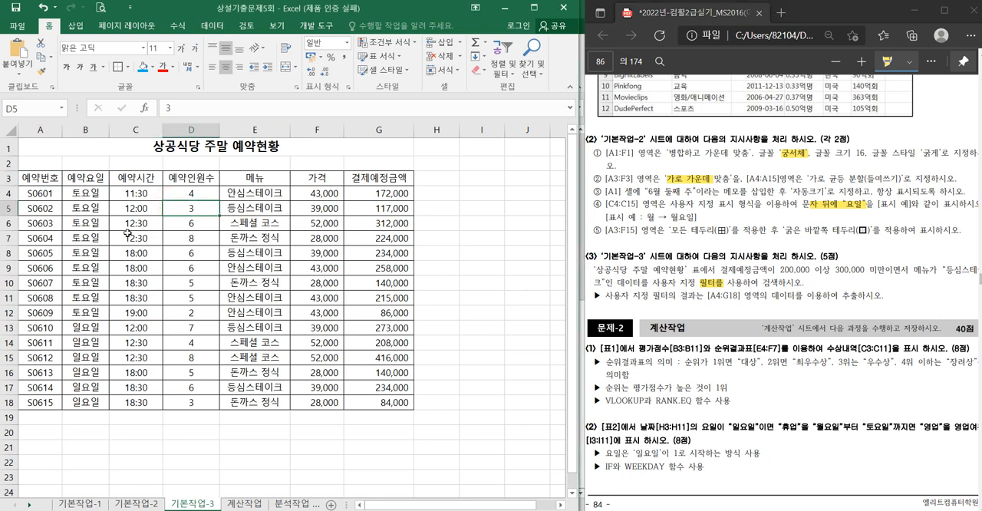
{"action": "left_click", "coordinate": [203, 25]}
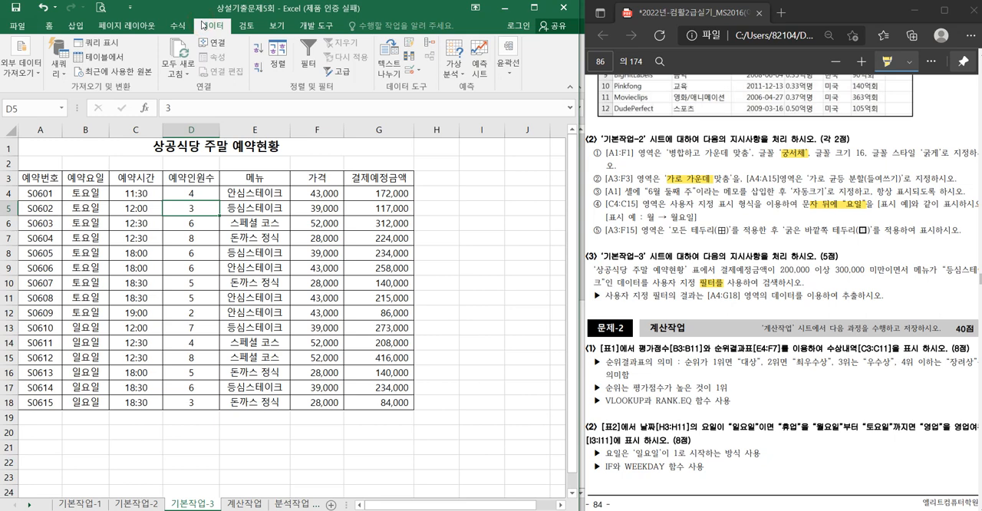
{"action": "left_click", "coordinate": [308, 60]}
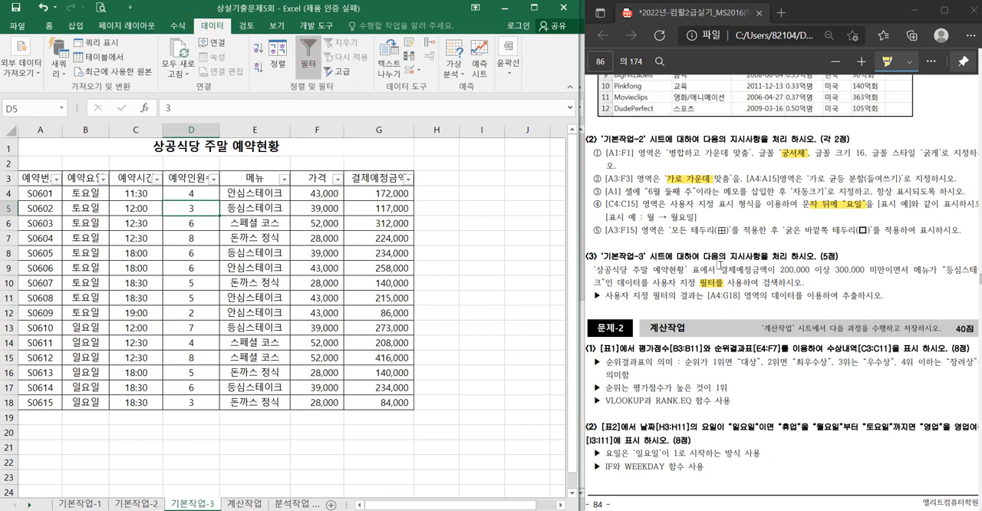
- Highlight "결제예정금액이" in the PDF and filter the 결제예정금액 column for values >= 200000 and < 300000
{"action": "double_click", "coordinate": [725, 270]}
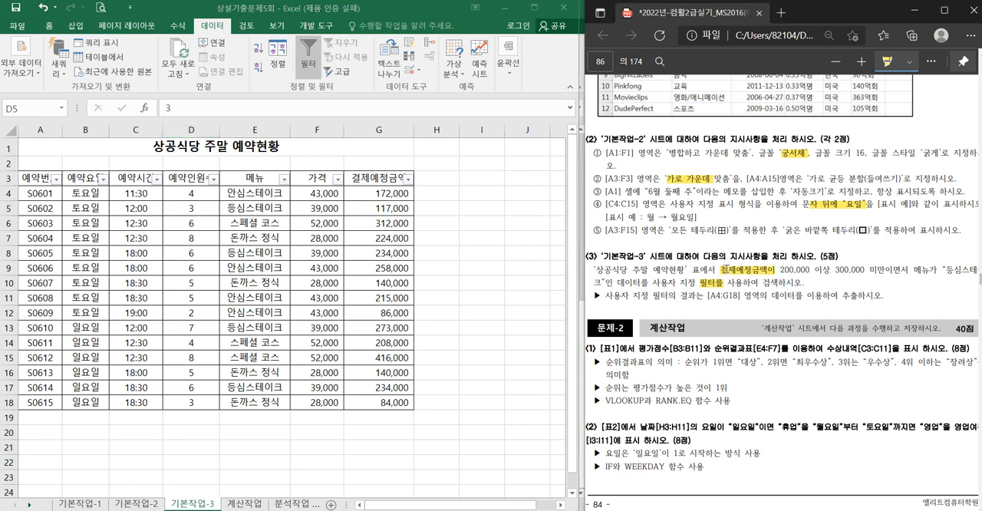
{"action": "left_click", "coordinate": [416, 185]}
{"action": "left_click", "coordinate": [409, 179]}
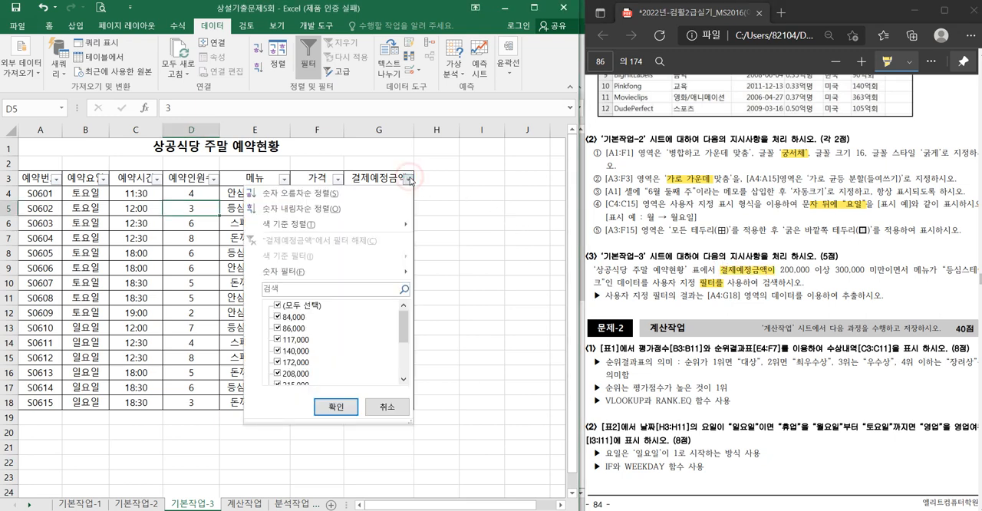
{"action": "mouse_move", "coordinate": [388, 277]}
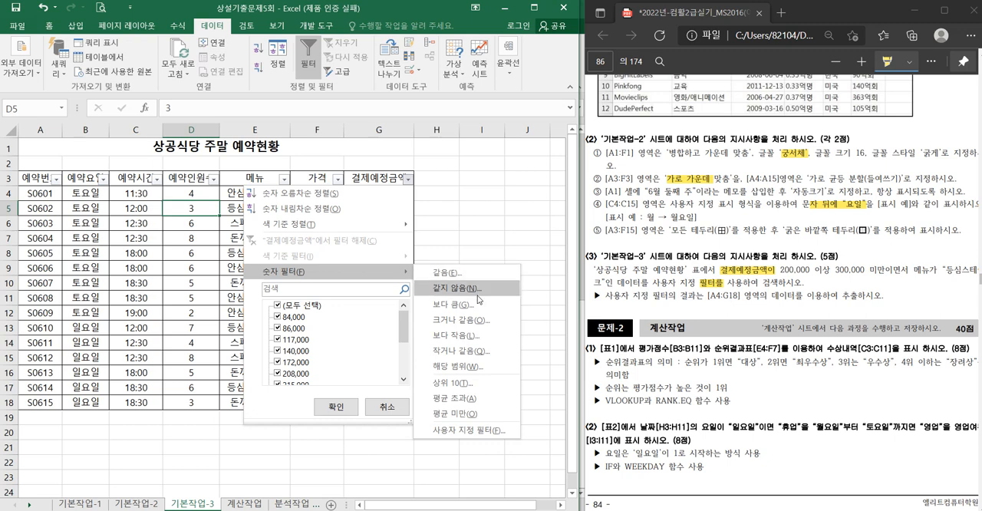
{"action": "left_click", "coordinate": [474, 321]}
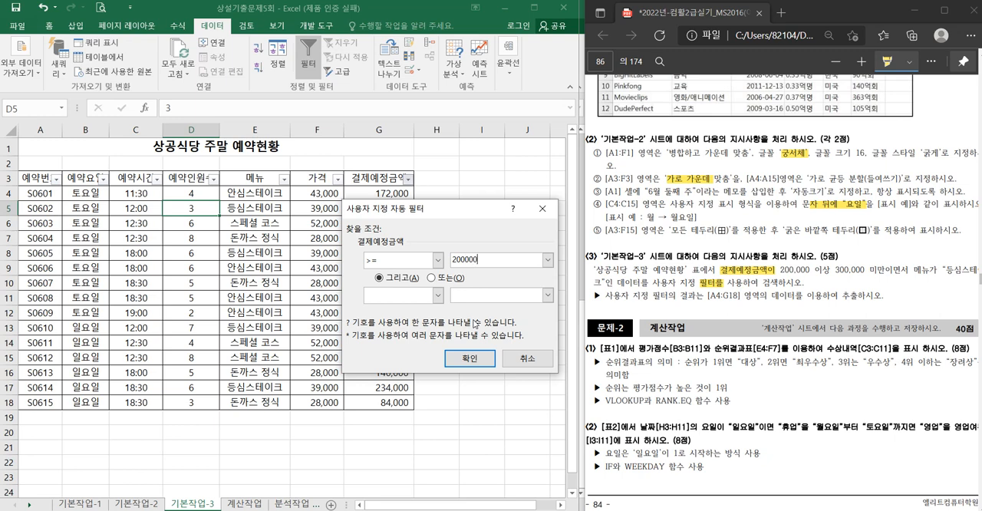
{"action": "type", "text": "200000"}
{"action": "left_click", "coordinate": [437, 295]}
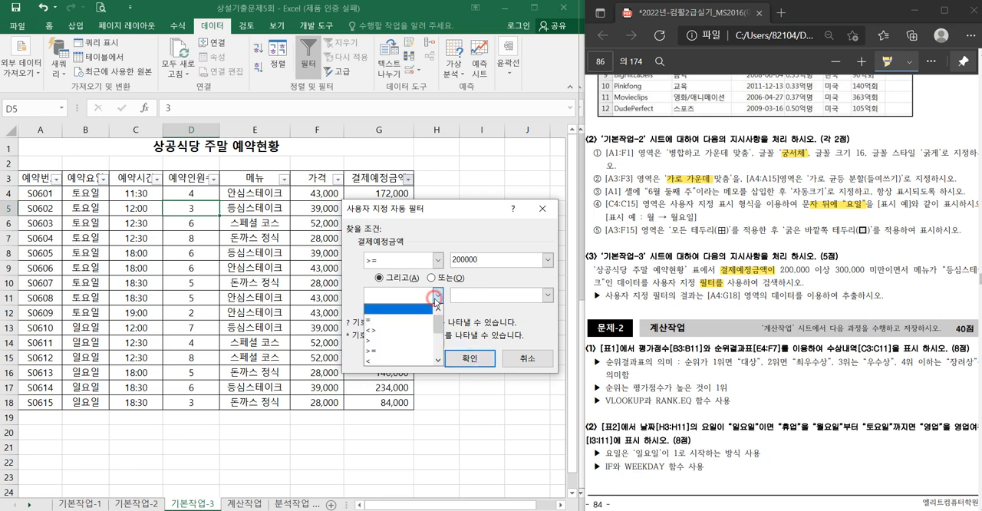
{"action": "left_click", "coordinate": [410, 361]}
{"action": "left_click", "coordinate": [462, 297]}
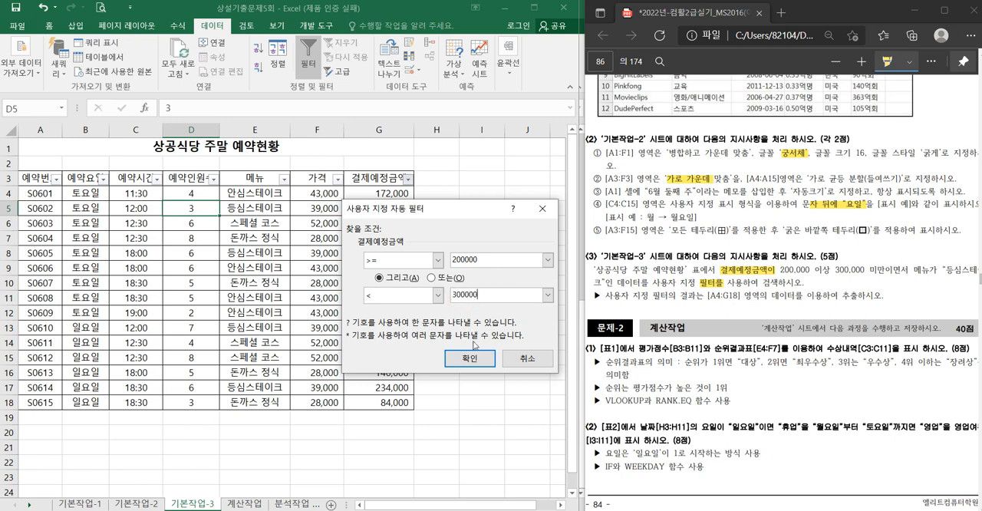
{"action": "left_click", "coordinate": [470, 359]}
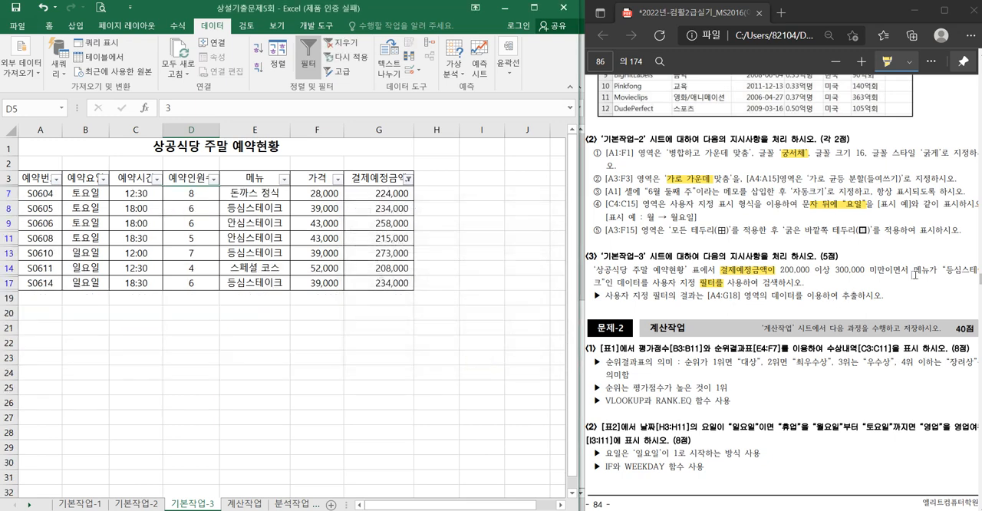
- Highlight "메뉴" in the PDF instructions and filter the 메뉴 column to show only 등심스테이크
{"action": "left_click_drag", "start_coordinate": [913, 273], "coordinate": [930, 274]}
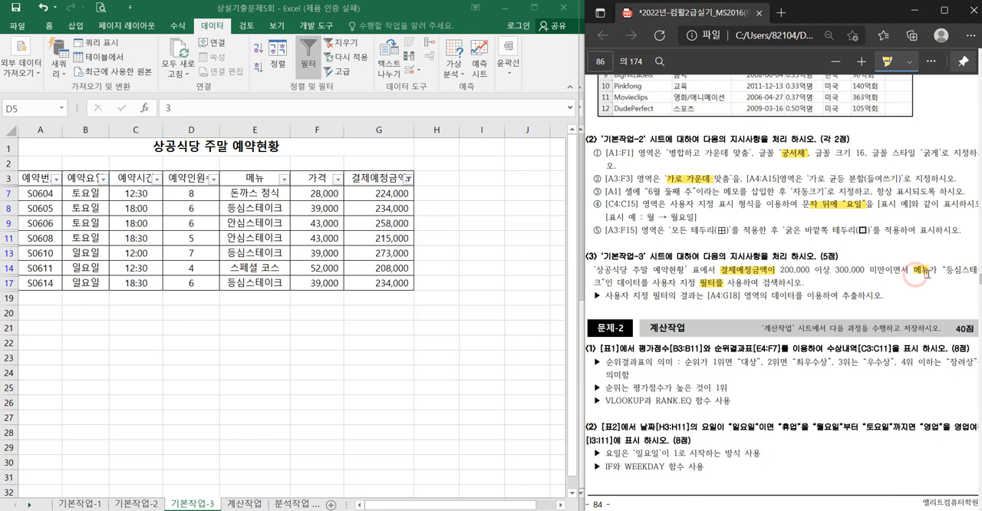
{"action": "left_click", "coordinate": [283, 179]}
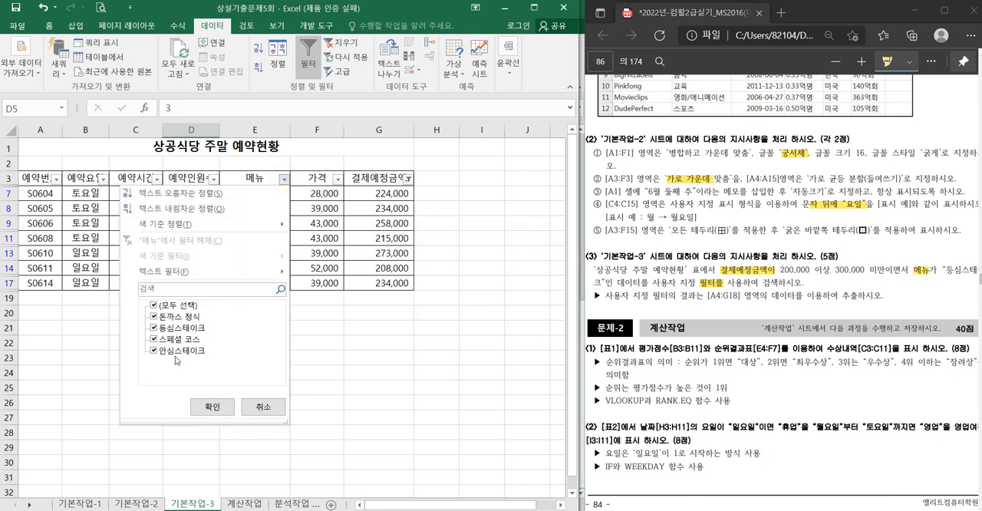
{"action": "left_click", "coordinate": [152, 306]}
{"action": "left_click", "coordinate": [154, 329]}
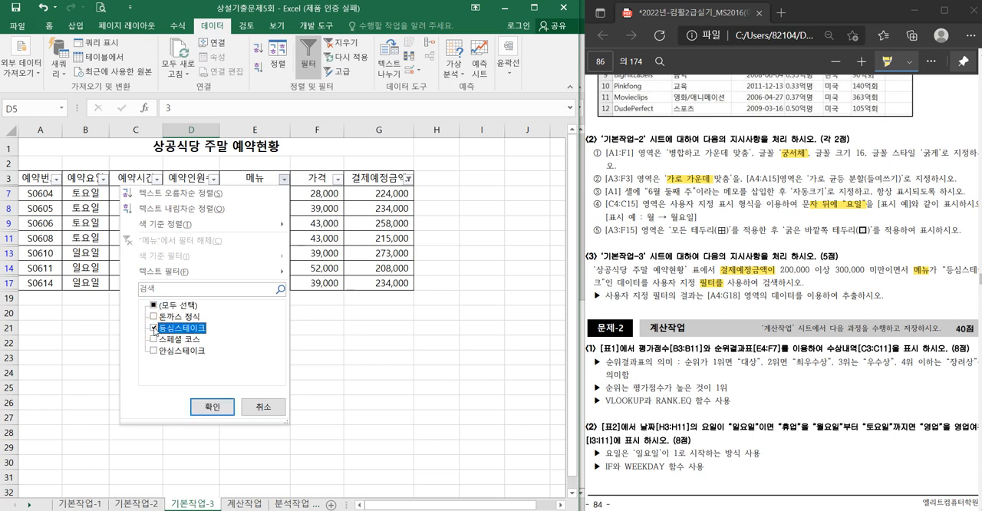
{"action": "left_click", "coordinate": [221, 406]}
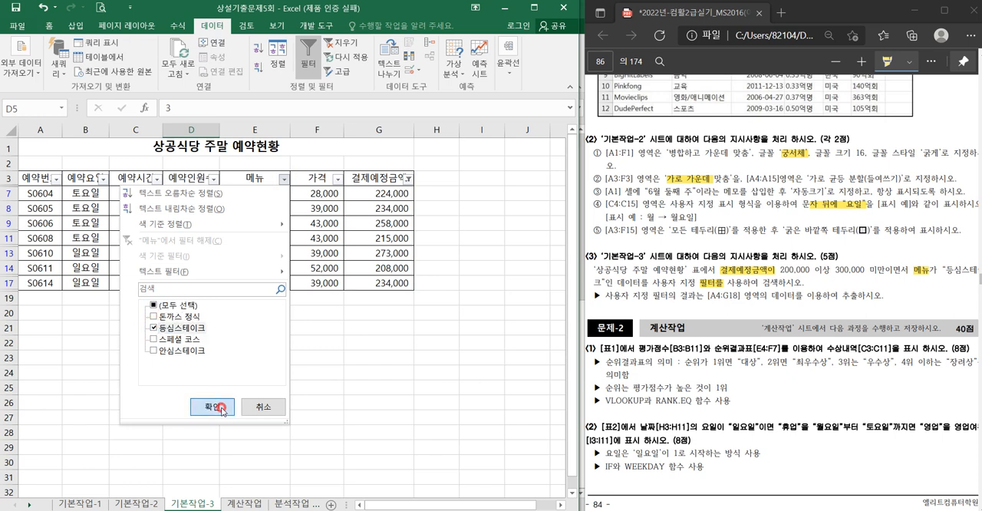
- Open the 분석작업-1 sheet and highlight its key PDF requirements: 성별, 최대값, 평균, 정렬, the one-decimal averages and 표 스타일 밝게 16
{"action": "left_click", "coordinate": [295, 504]}
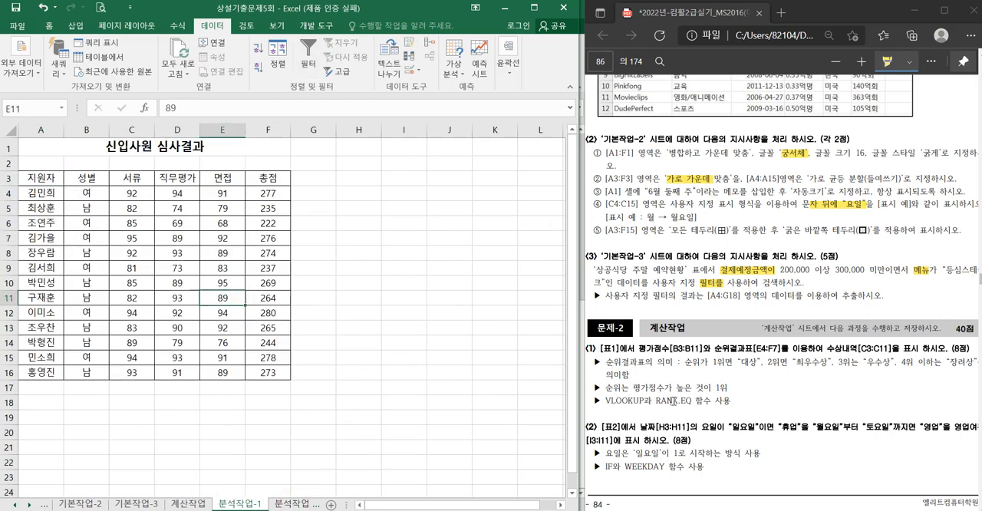
{"action": "scroll", "coordinate": [674, 400], "scroll_direction": "down", "scroll_amount": 10}
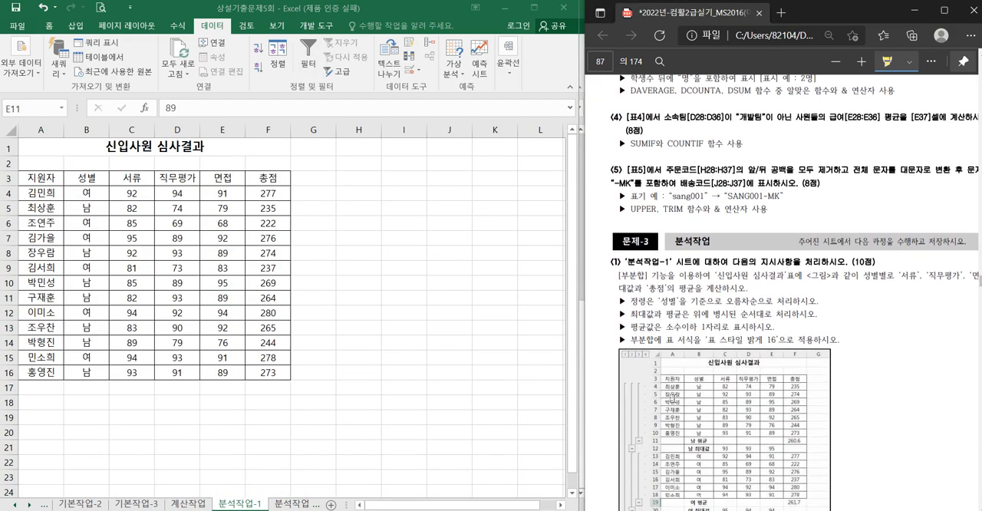
{"action": "scroll", "coordinate": [673, 399], "scroll_direction": "down", "scroll_amount": 2}
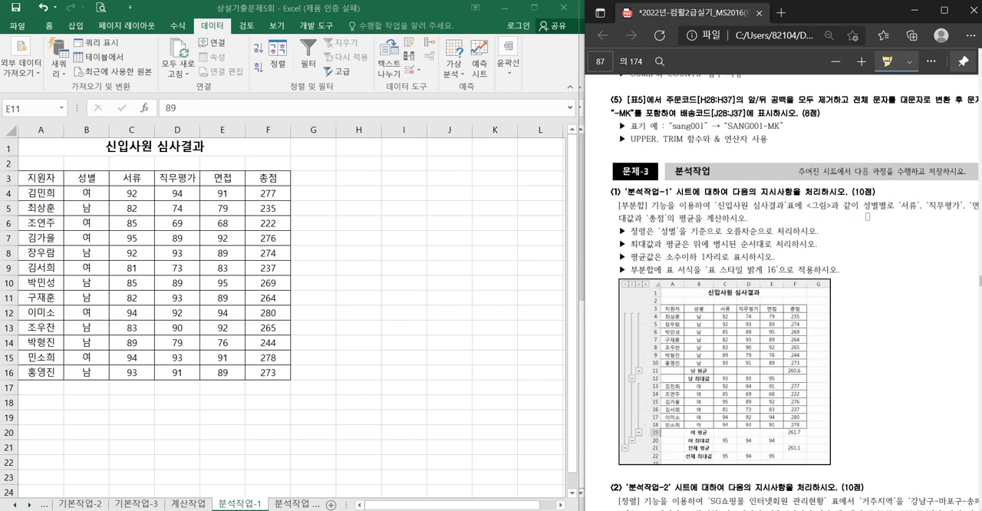
{"action": "left_click_drag", "start_coordinate": [864, 206], "coordinate": [877, 207]}
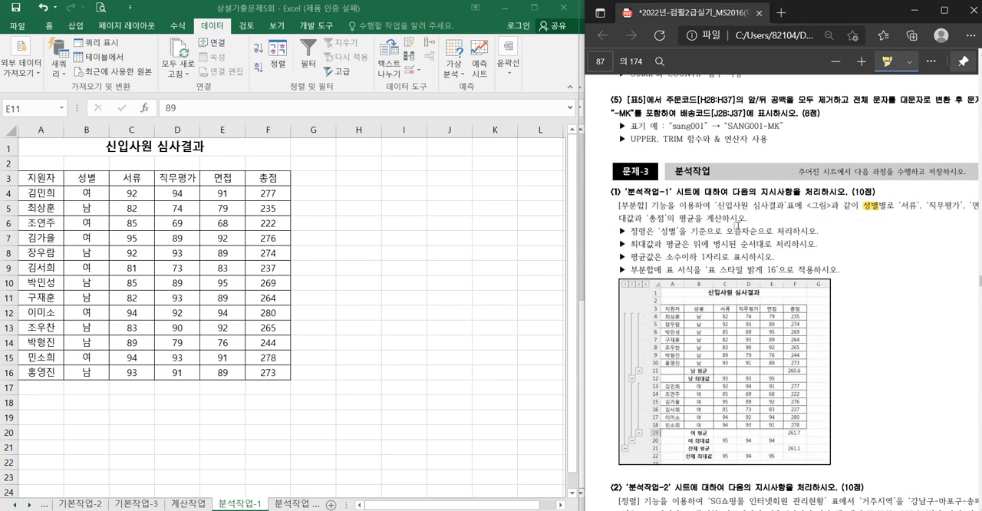
{"action": "left_click_drag", "start_coordinate": [621, 218], "coordinate": [702, 219]}
{"action": "left_click_drag", "start_coordinate": [631, 230], "coordinate": [732, 258]}
{"action": "scroll", "coordinate": [790, 292], "scroll_direction": "right", "scroll_amount": 2}
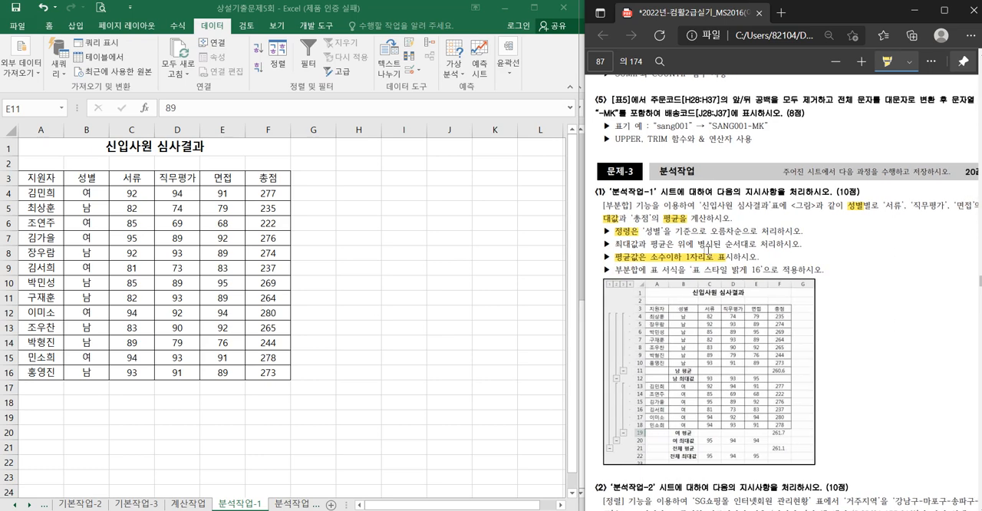
{"action": "left_click_drag", "start_coordinate": [691, 268], "coordinate": [758, 269]}
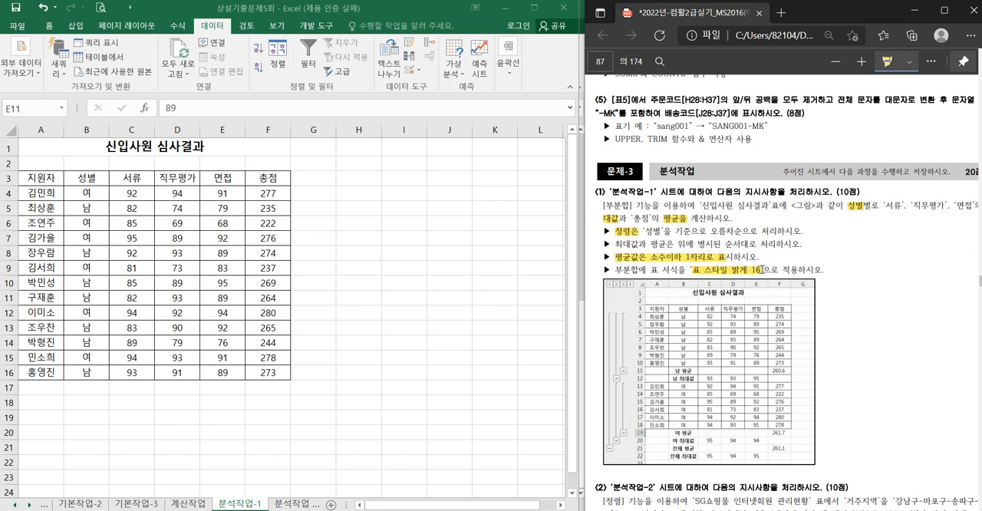
- Sort the 신입사원 심사결과 table by 성별 in ascending order (오름차순)
{"action": "left_click", "coordinate": [197, 241]}
{"action": "left_click", "coordinate": [176, 222]}
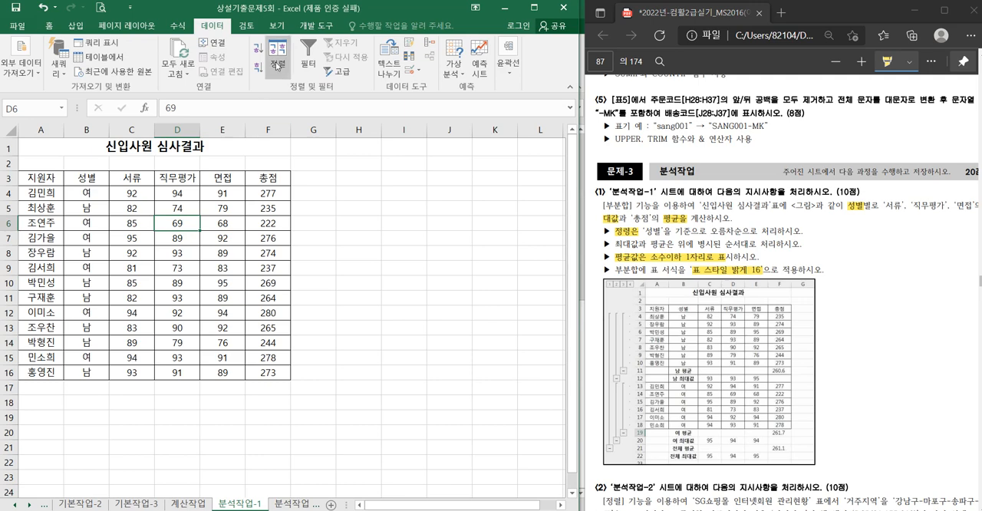
{"action": "left_click", "coordinate": [277, 66]}
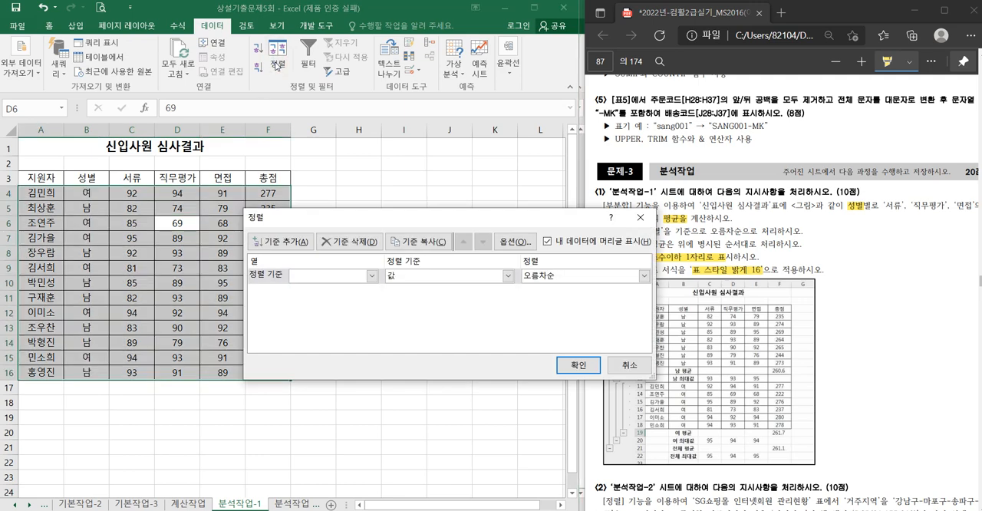
{"action": "left_click_drag", "start_coordinate": [406, 209], "coordinate": [351, 197]}
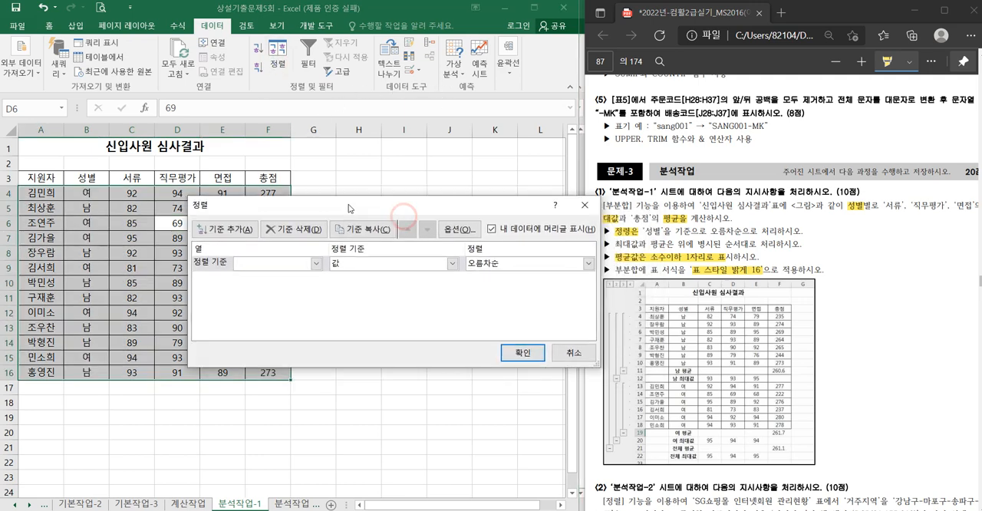
{"action": "left_click", "coordinate": [273, 263]}
{"action": "left_click", "coordinate": [261, 291]}
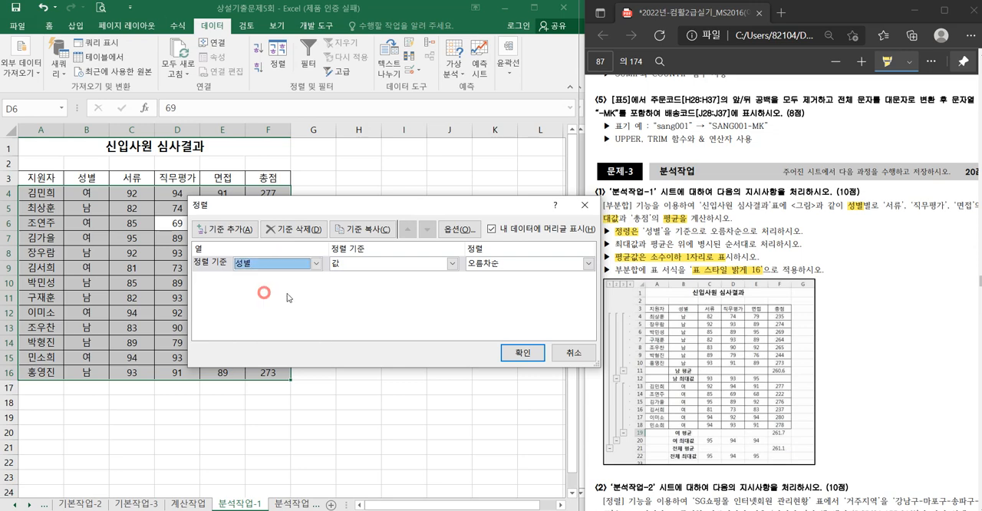
{"action": "left_click", "coordinate": [522, 353]}
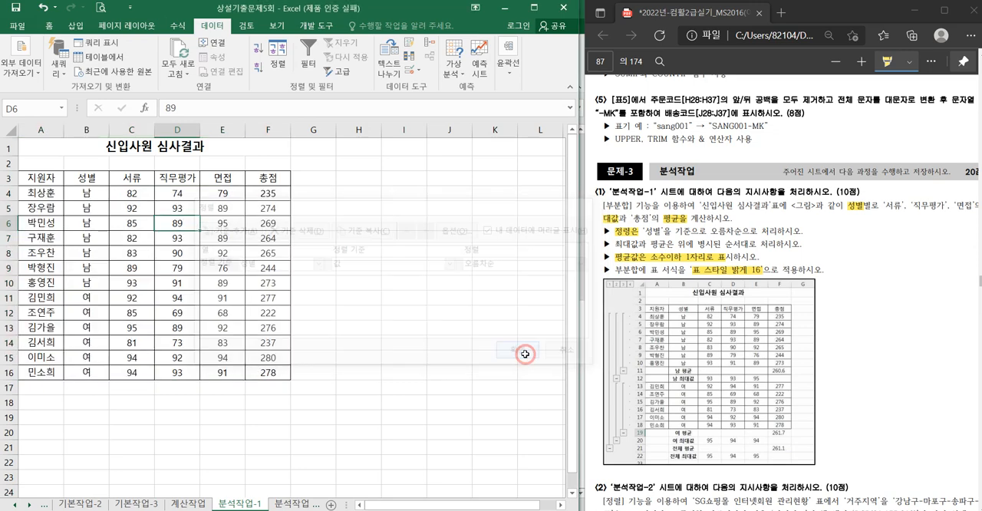
- Add 최대값 subtotals of 서류, 직무평가 and 면접 grouped by 성별, highlighting the 남 최대값 values in the PDF picture
{"action": "left_click", "coordinate": [506, 80]}
{"action": "left_click", "coordinate": [521, 139]}
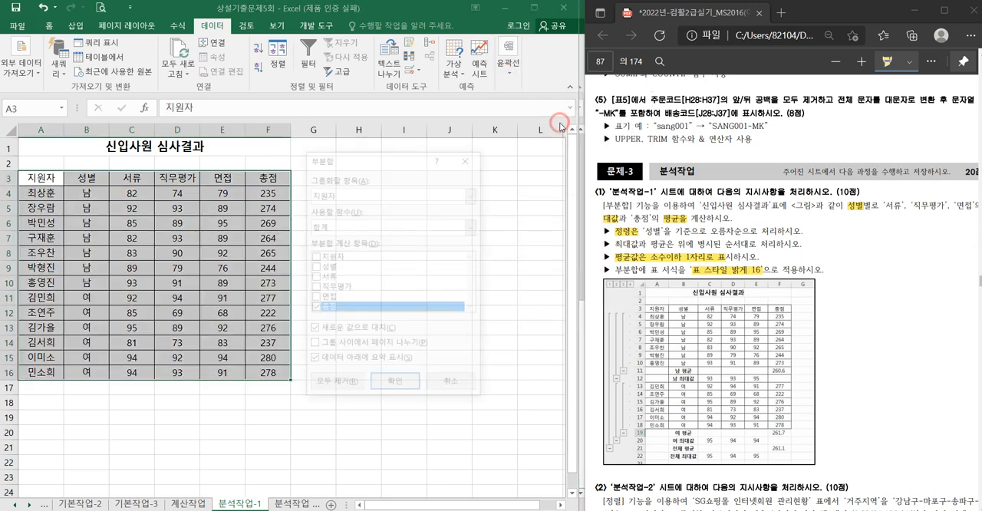
{"action": "left_click", "coordinate": [330, 196]}
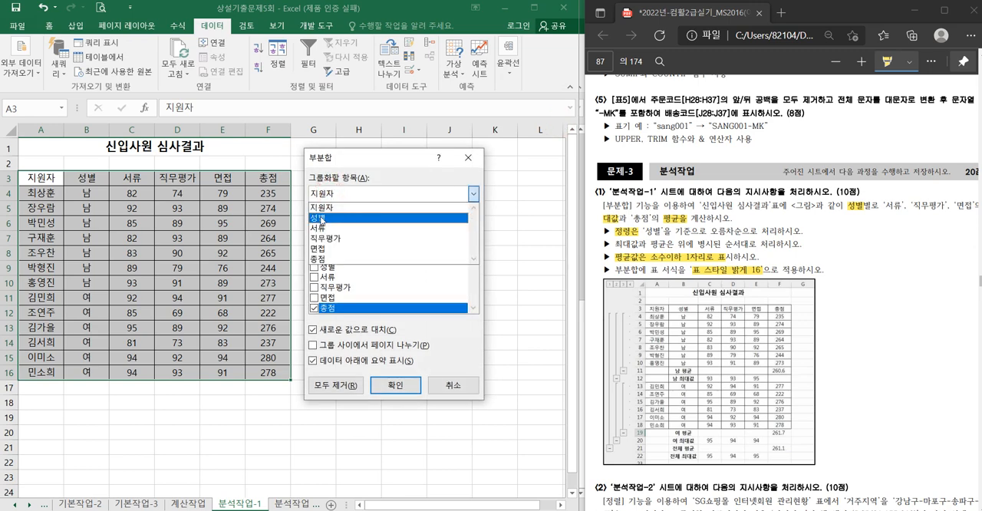
{"action": "left_click", "coordinate": [322, 218]}
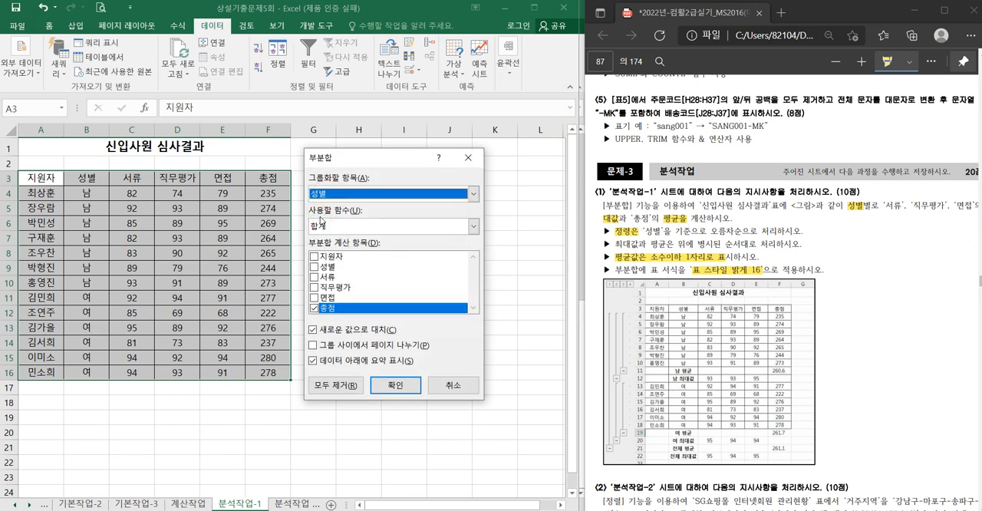
{"action": "left_click", "coordinate": [328, 226]}
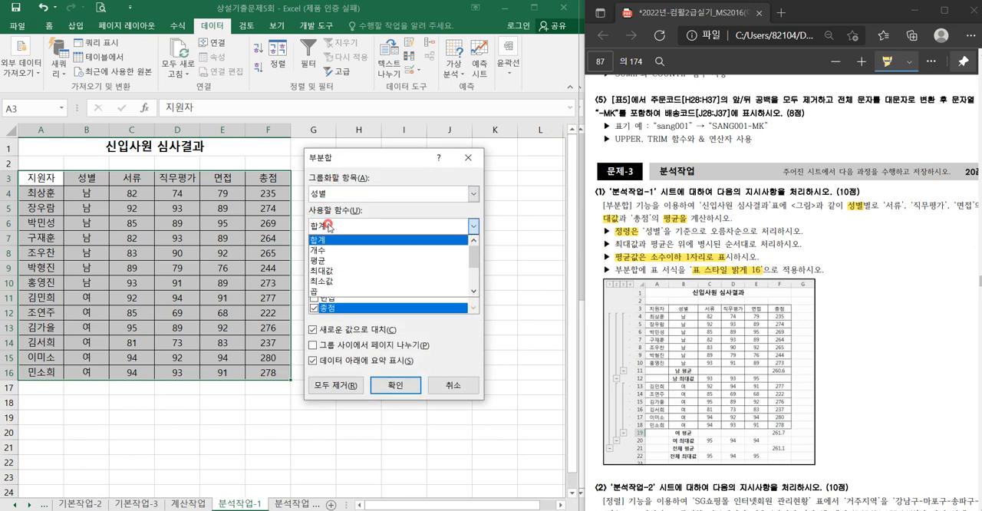
{"action": "left_click", "coordinate": [329, 270]}
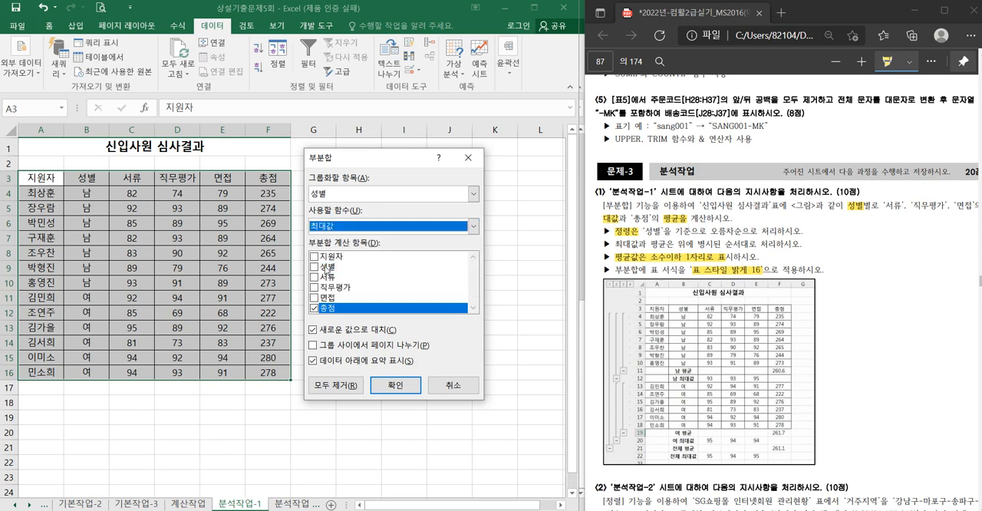
{"action": "left_click", "coordinate": [314, 277]}
{"action": "left_click", "coordinate": [314, 287]}
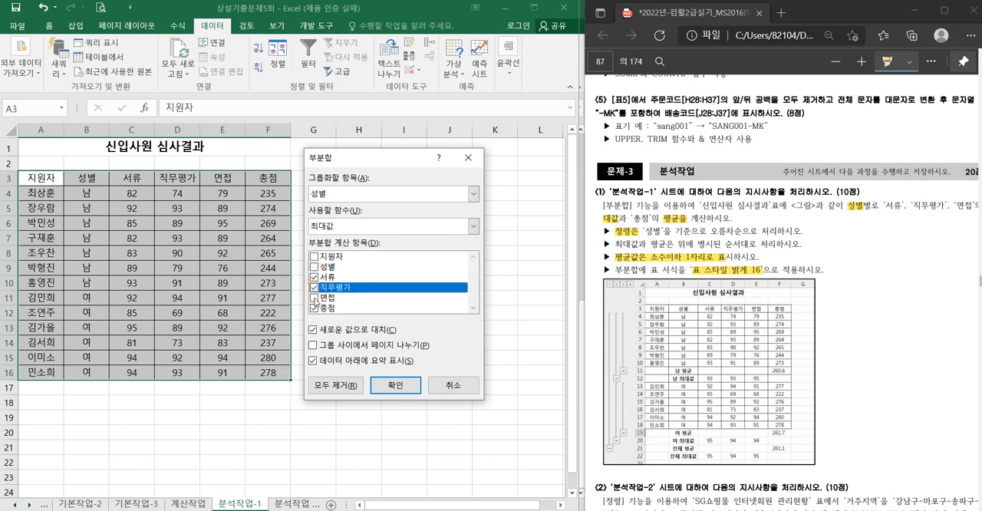
{"action": "left_click", "coordinate": [314, 296]}
{"action": "left_click", "coordinate": [314, 307]}
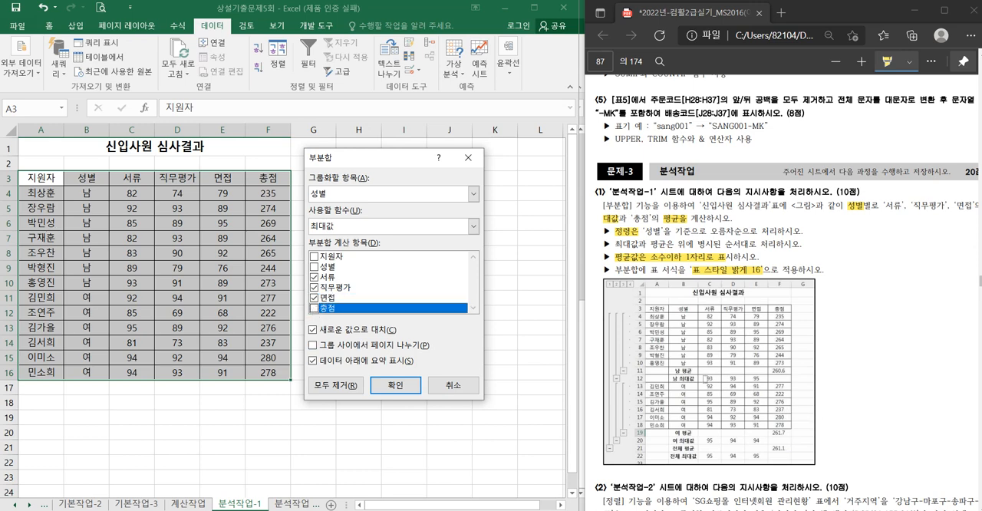
{"action": "left_click_drag", "start_coordinate": [706, 378], "coordinate": [764, 377]}
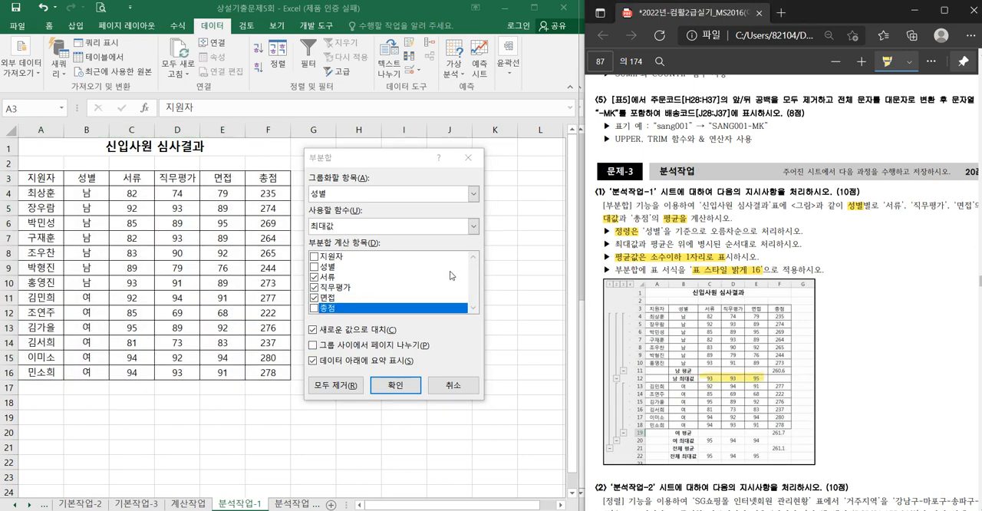
{"action": "left_click", "coordinate": [392, 383]}
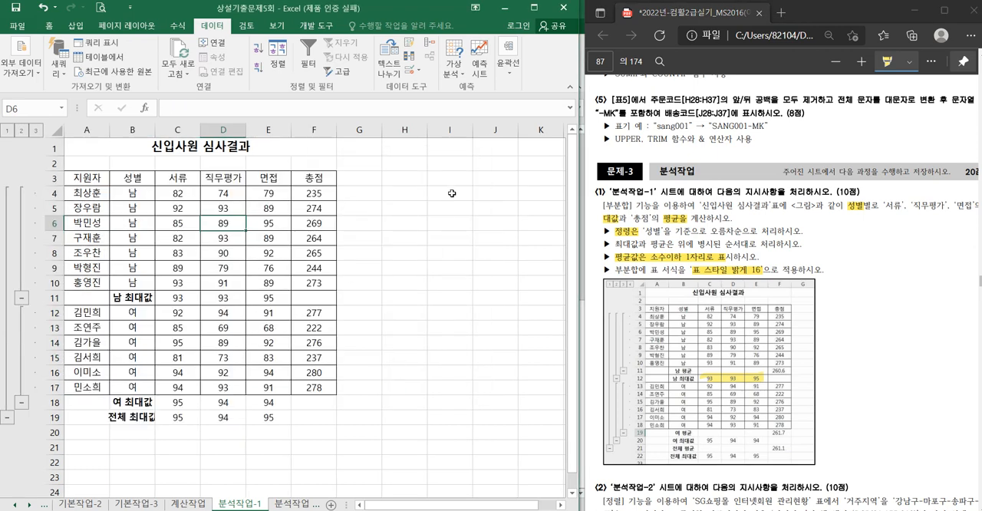
- Add a second subtotal with the 평균 of only 총점 grouped by 성별, without replacing the existing subtotals
{"action": "left_click", "coordinate": [508, 67]}
{"action": "left_click", "coordinate": [555, 115]}
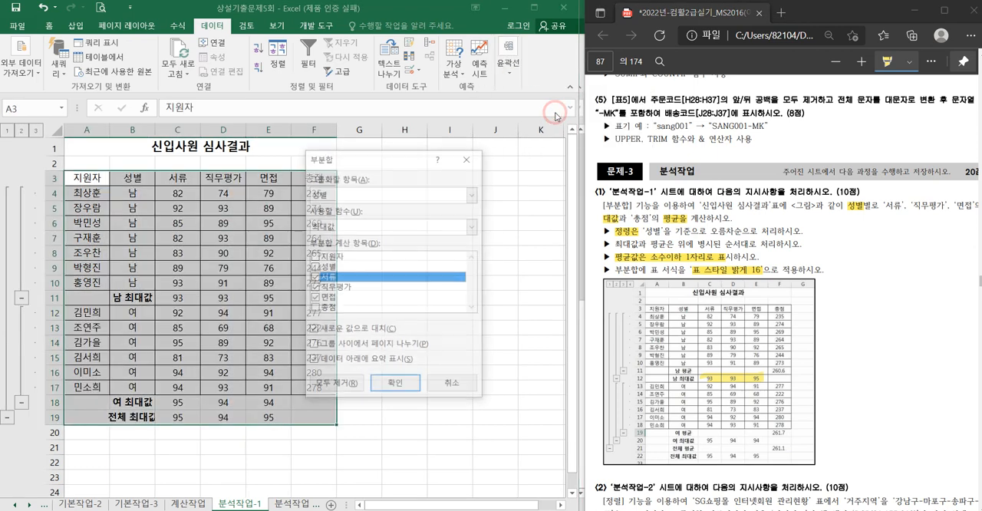
{"action": "left_click", "coordinate": [329, 227]}
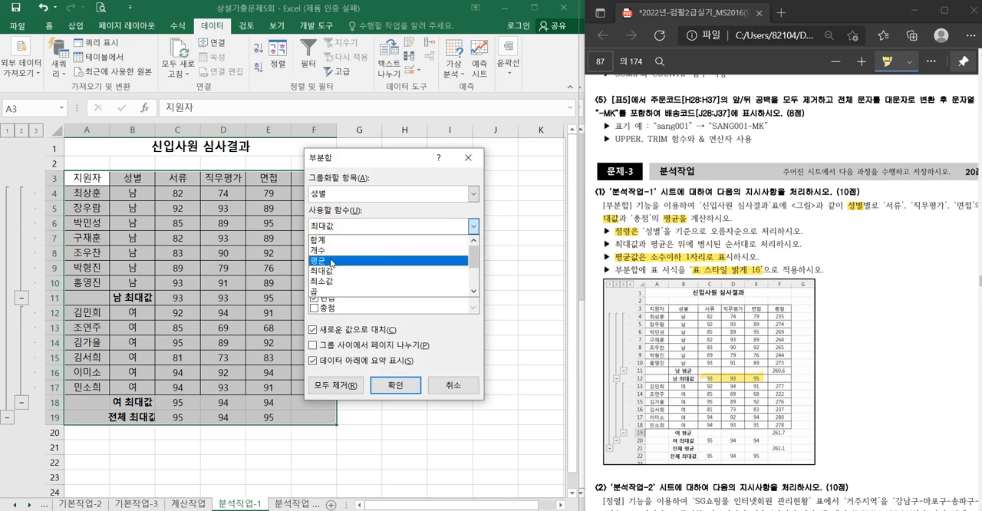
{"action": "left_click", "coordinate": [332, 261]}
{"action": "left_click", "coordinate": [313, 277]}
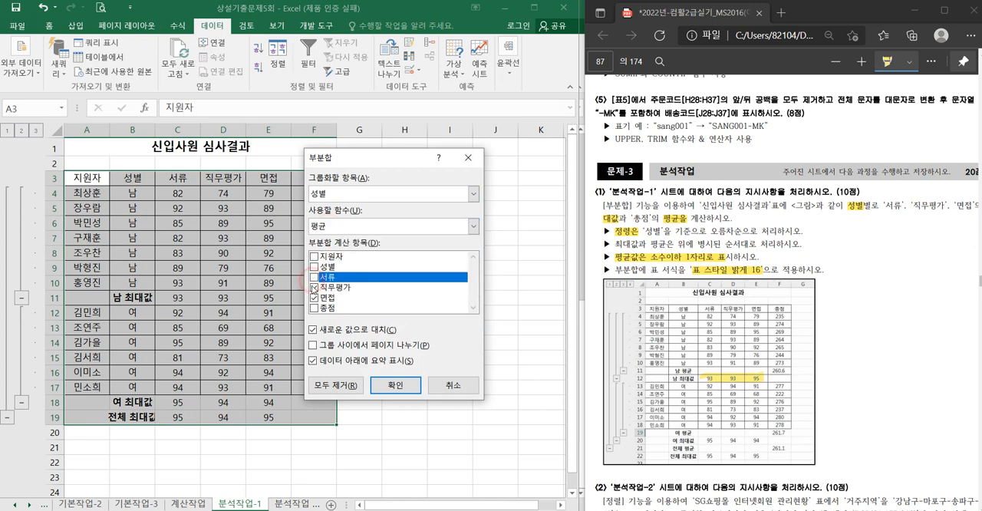
{"action": "left_click", "coordinate": [313, 287]}
{"action": "left_click", "coordinate": [314, 298]}
{"action": "left_click", "coordinate": [314, 307]}
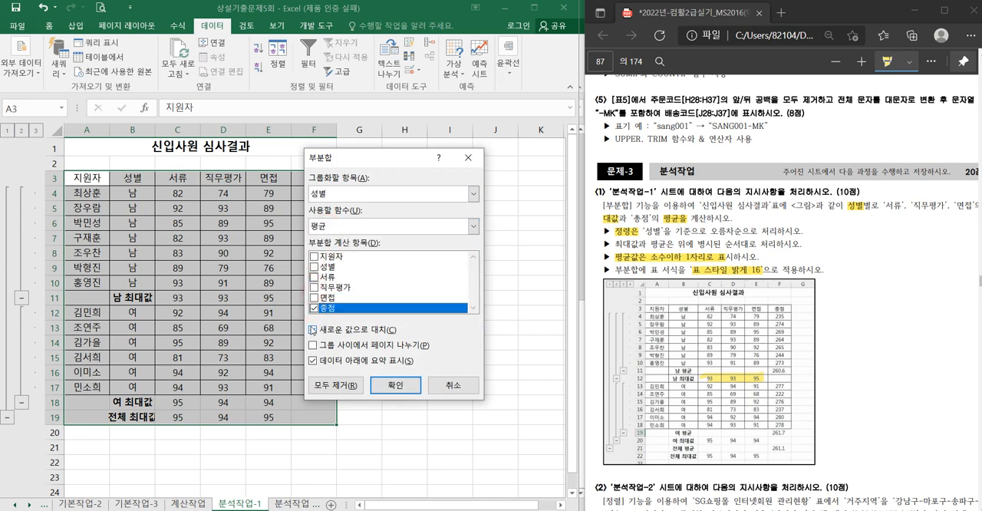
{"action": "left_click", "coordinate": [314, 330]}
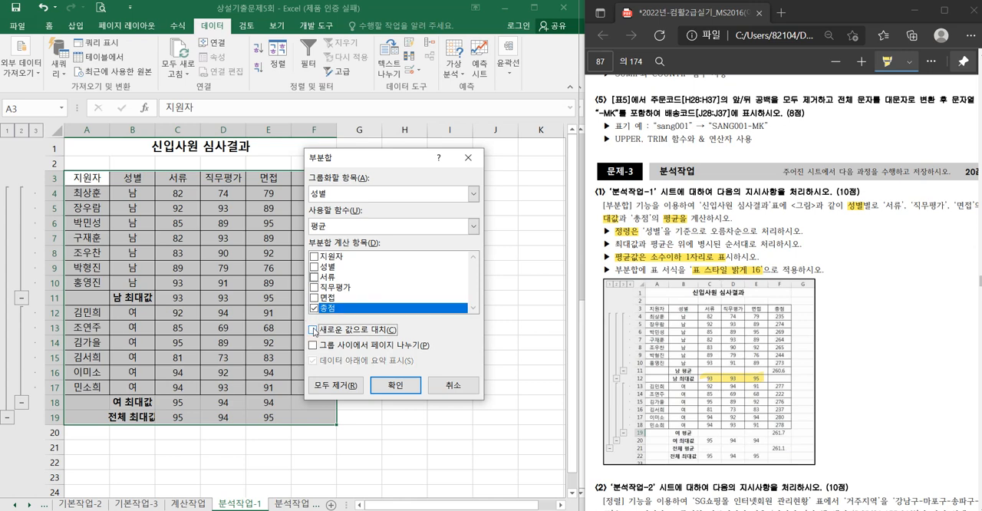
{"action": "left_click", "coordinate": [394, 384]}
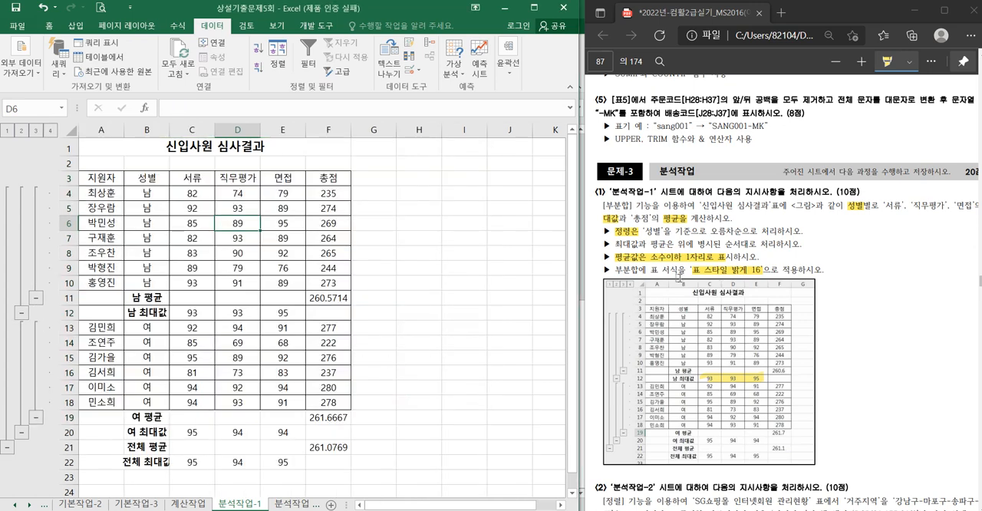
- Reduce the 총점 averages in F11, F19 and F21 to one decimal place
{"action": "left_click", "coordinate": [327, 301]}
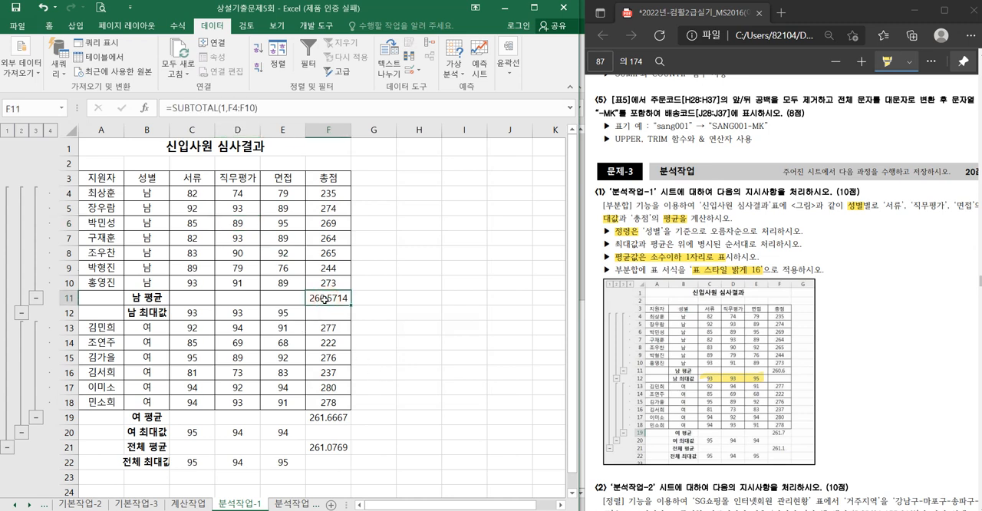
{"action": "left_click", "coordinate": [330, 418], "text": "ctrl"}
{"action": "left_click", "coordinate": [330, 448], "text": "ctrl"}
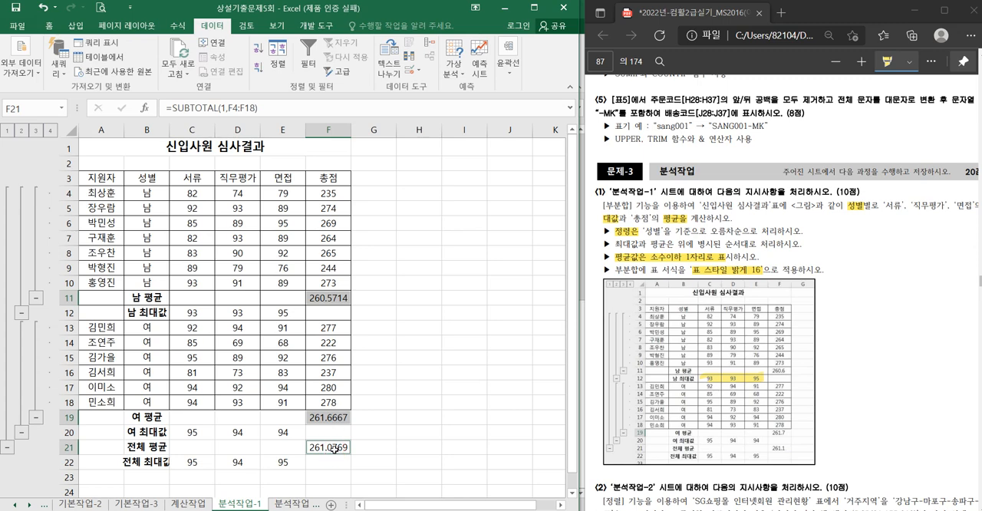
{"action": "left_click", "coordinate": [48, 25]}
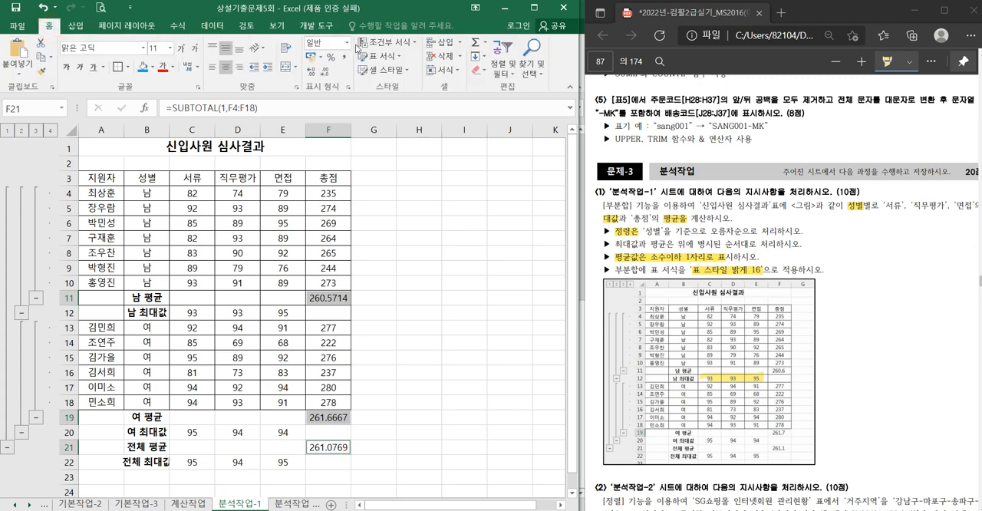
{"action": "left_click", "coordinate": [325, 73]}
{"action": "left_click", "coordinate": [326, 74]}
{"action": "left_click", "coordinate": [325, 74]}
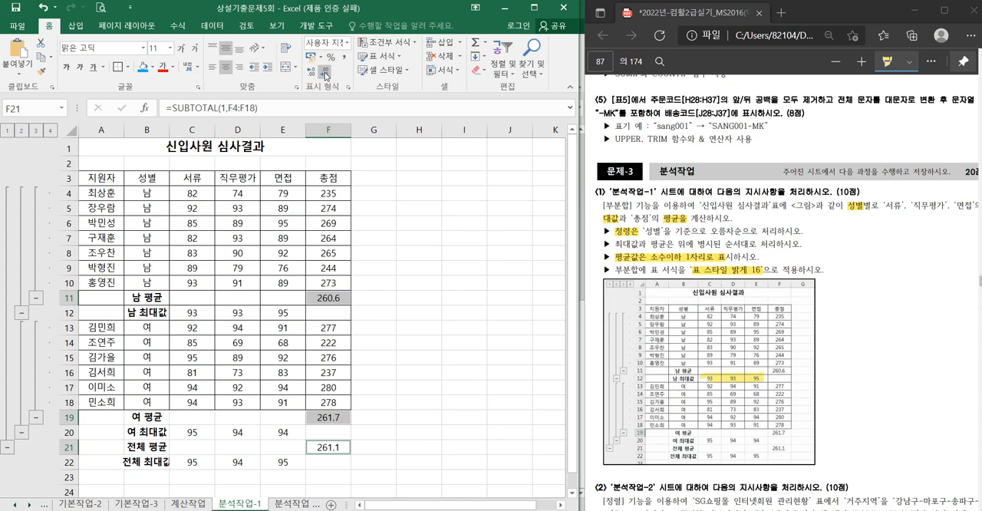
- Format the subtotalled 신입사원 심사결과 table, range A3:F22 with headers, with 표 스타일 밝게 16
{"action": "left_click", "coordinate": [288, 222]}
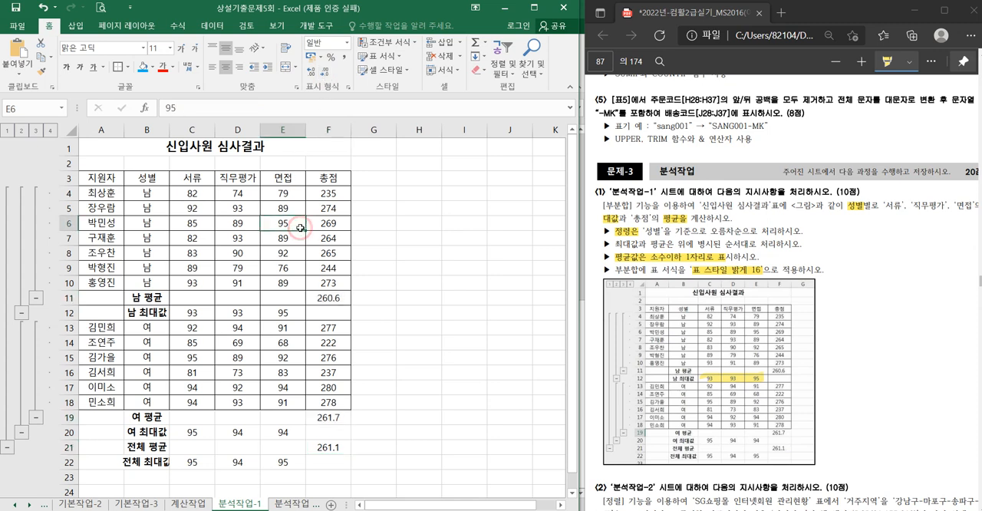
{"action": "left_click", "coordinate": [391, 59]}
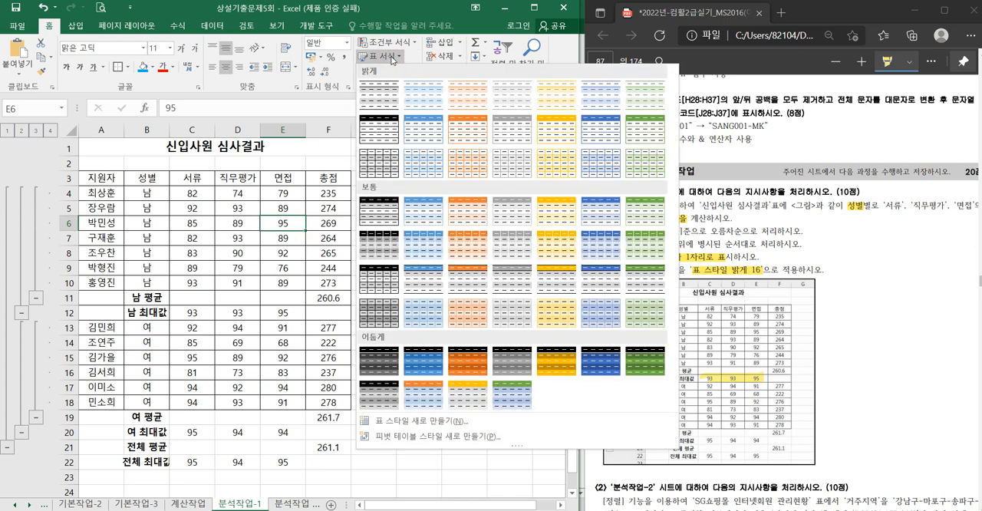
{"action": "left_click", "coordinate": [420, 166]}
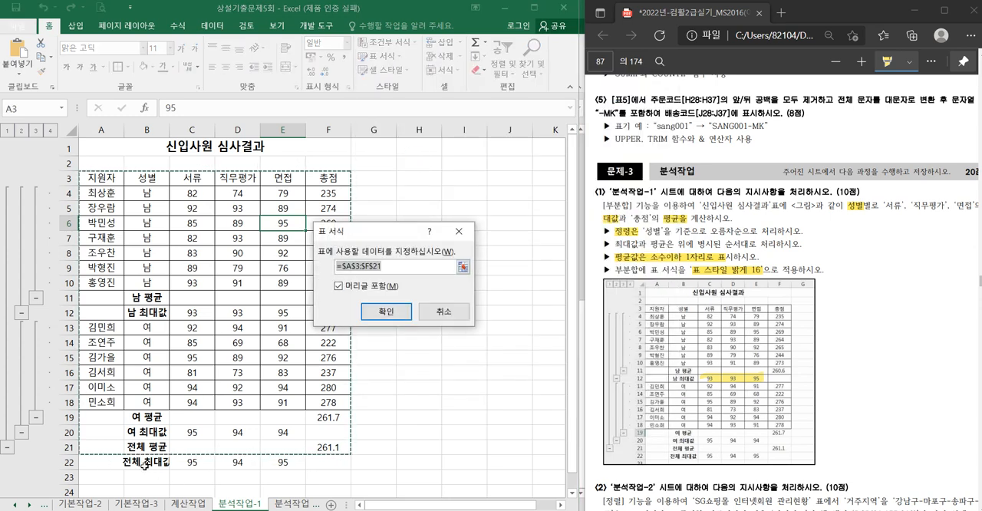
{"action": "left_click", "coordinate": [395, 266]}
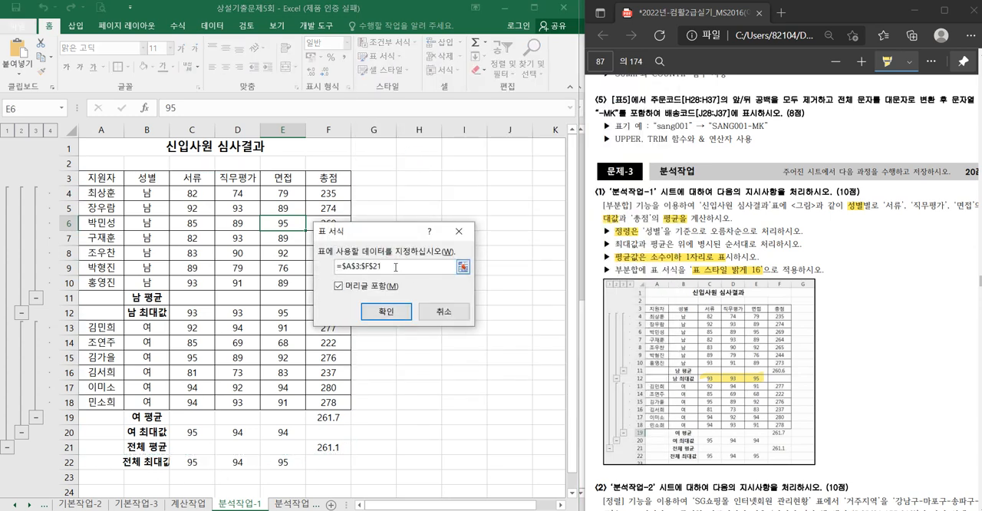
{"action": "key", "text": "BackSpace"}
{"action": "type", "text": "2"}
{"action": "left_click", "coordinate": [386, 311]}
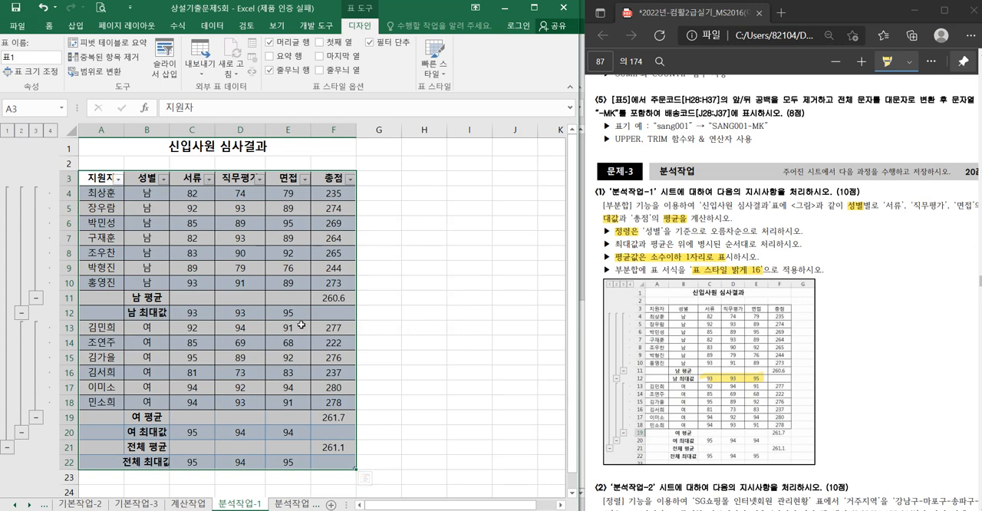
{"action": "left_click", "coordinate": [261, 343]}
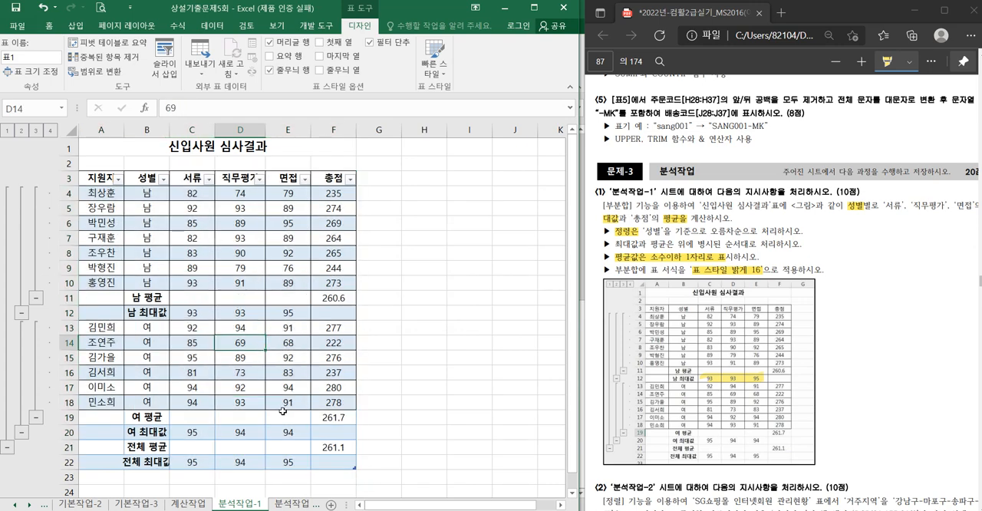
- Open the 분석작업-2 sheet and highlight [정렬], 거주지역 and '가입연도'의 셀 색이 in its PDF instructions
{"action": "left_click", "coordinate": [290, 504]}
{"action": "left_click", "coordinate": [338, 343]}
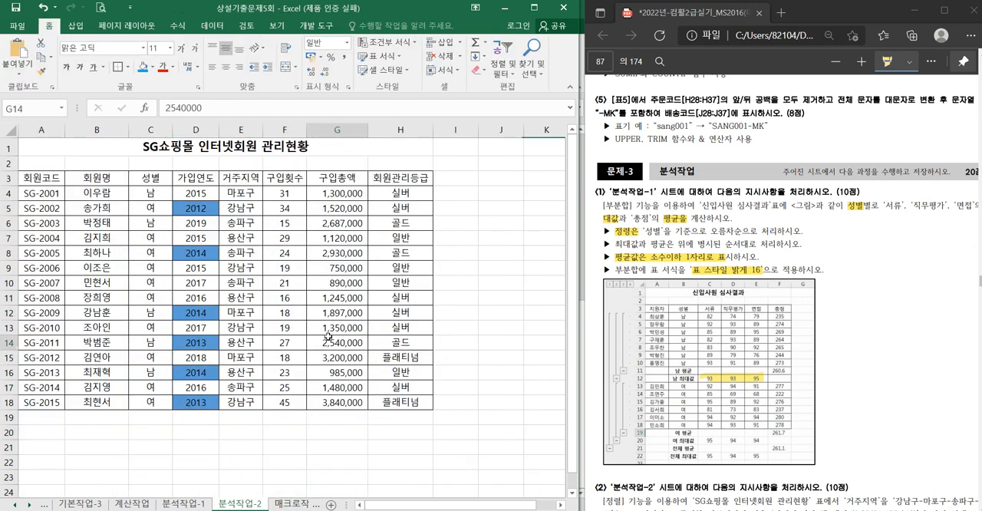
{"action": "scroll", "coordinate": [790, 443], "scroll_direction": "down", "scroll_amount": 1}
{"action": "scroll", "coordinate": [790, 443], "scroll_direction": "down", "scroll_amount": 1}
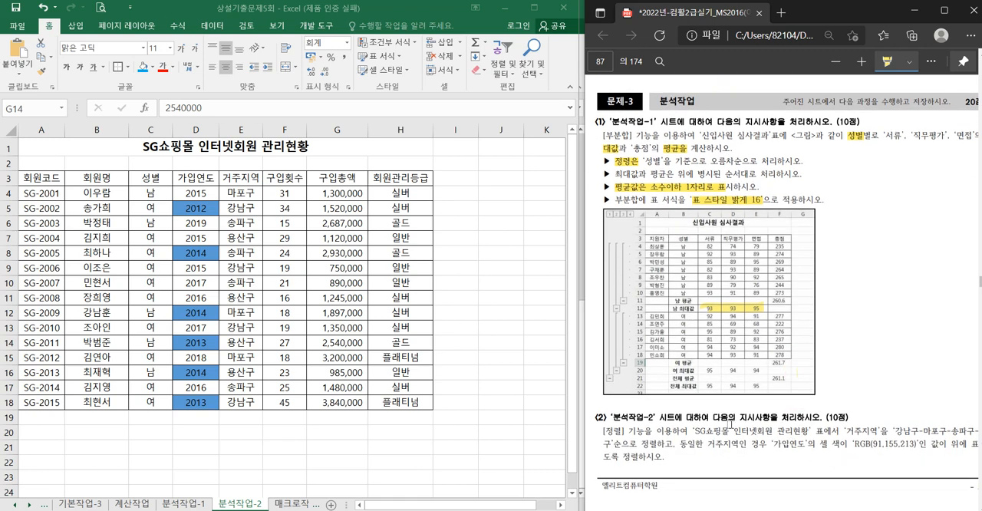
{"action": "double_click", "coordinate": [612, 430]}
{"action": "left_click_drag", "start_coordinate": [847, 431], "coordinate": [873, 431]}
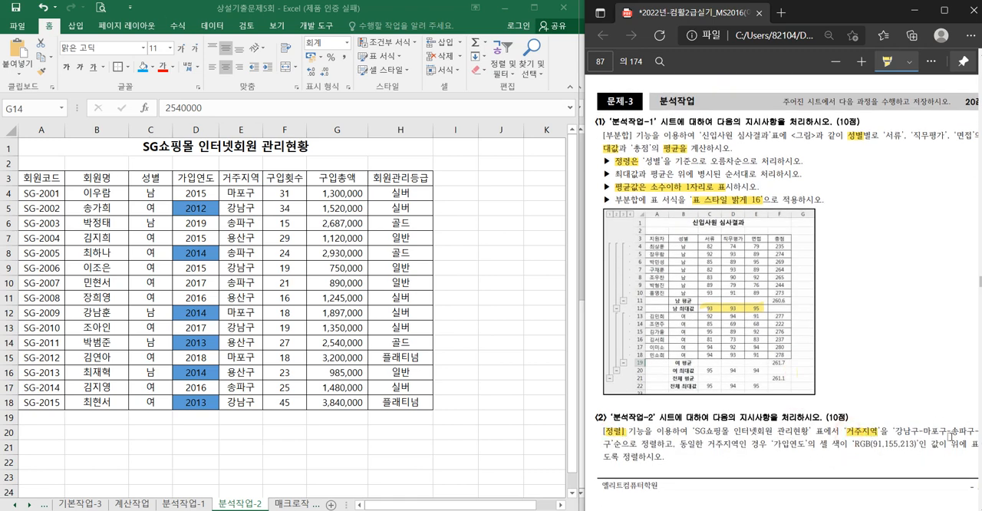
{"action": "scroll", "coordinate": [783, 307], "scroll_direction": "right", "scroll_amount": 1}
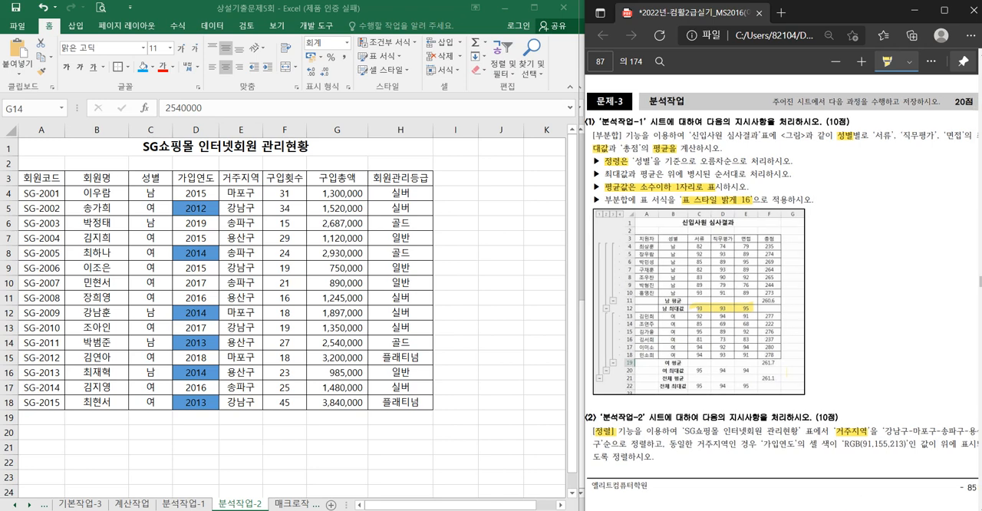
{"action": "scroll", "coordinate": [782, 307], "scroll_direction": "right", "scroll_amount": 1}
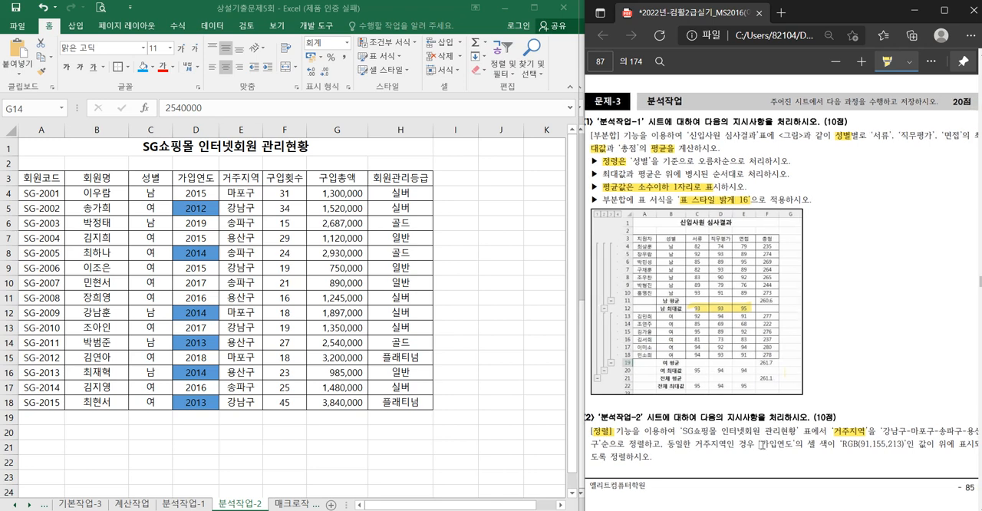
{"action": "left_click_drag", "start_coordinate": [760, 444], "coordinate": [835, 445]}
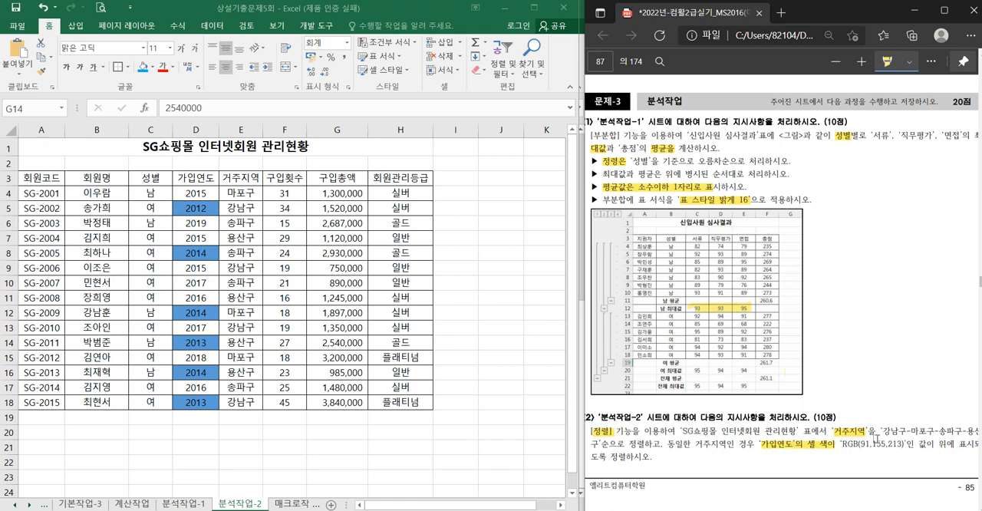
- Start a custom sort of the SG쇼핑몰 인터넷회원 관리현황 table with 거주지역 as the first sort column
{"action": "left_click", "coordinate": [213, 25]}
{"action": "left_click", "coordinate": [277, 63]}
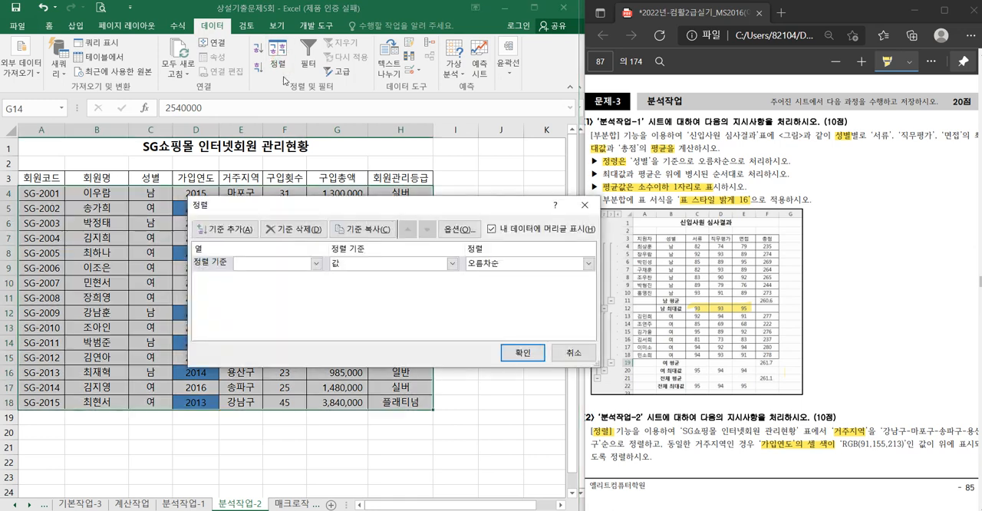
{"action": "left_click", "coordinate": [280, 266]}
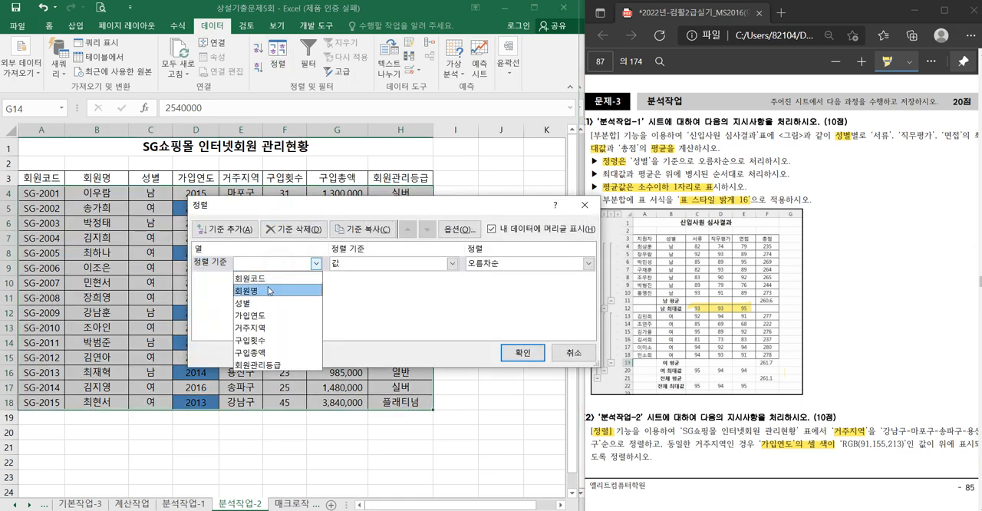
{"action": "left_click", "coordinate": [265, 331]}
- Create the custom list 강남구, 마포구, 송파구, 용산구 and use it as the sort order for 거주지역
{"action": "left_click", "coordinate": [503, 268]}
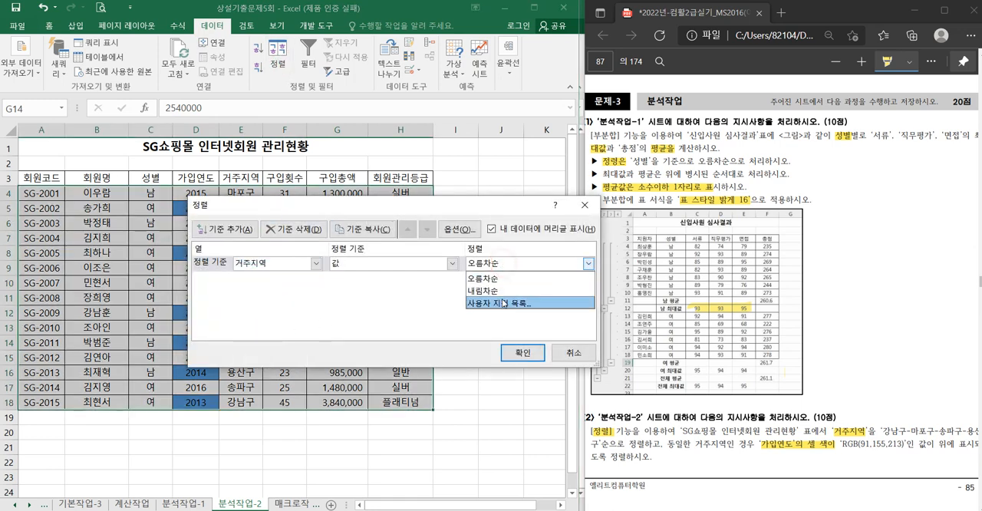
{"action": "left_click", "coordinate": [505, 302]}
{"action": "left_click", "coordinate": [404, 202]}
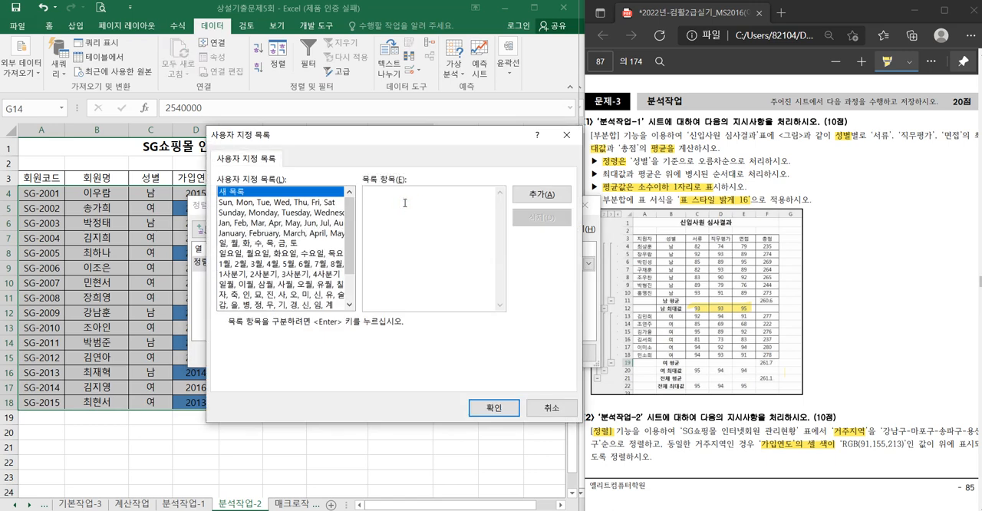
{"action": "type", "text": "강나ㄱ"}
{"action": "type", "text": "ㄱ"}
{"action": "type", "text": "ㅜ,마포구"}
{"action": "type", "text": "파구,용산"}
{"action": "type", "text": "구"}
{"action": "left_click", "coordinate": [541, 194]}
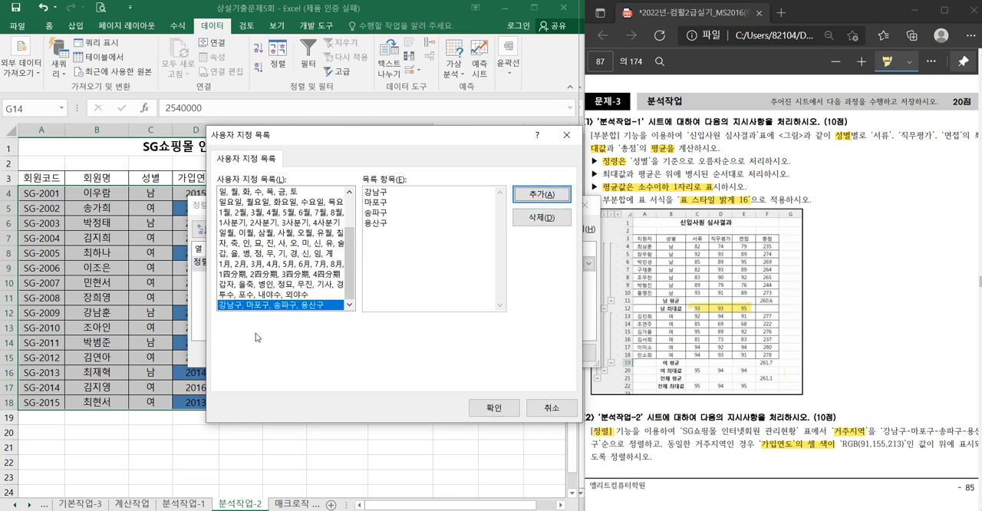
{"action": "left_click", "coordinate": [493, 408]}
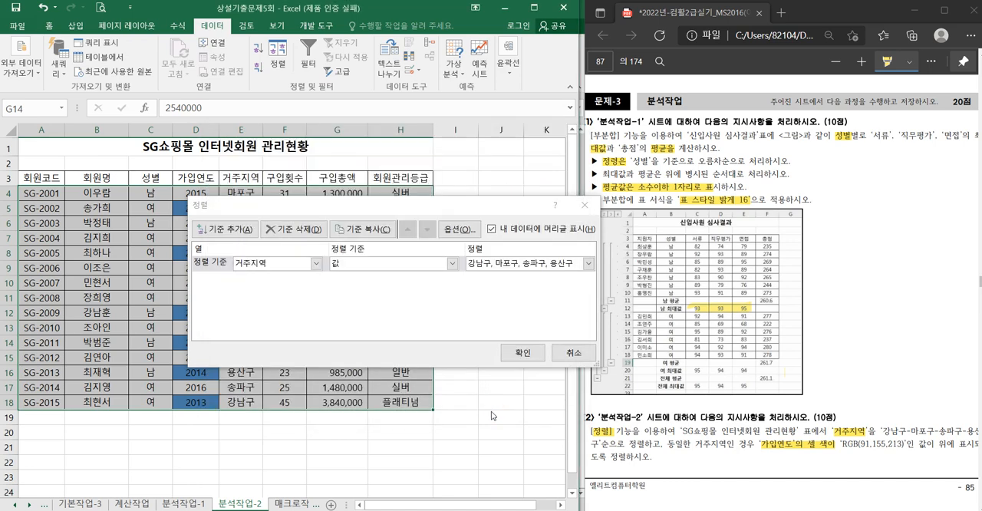
- Add a second sort level on 가입연도 by 셀 색 with the blue colour 위에 표시, apply the sort and check the result
{"action": "left_click", "coordinate": [226, 231]}
{"action": "left_click", "coordinate": [277, 279]}
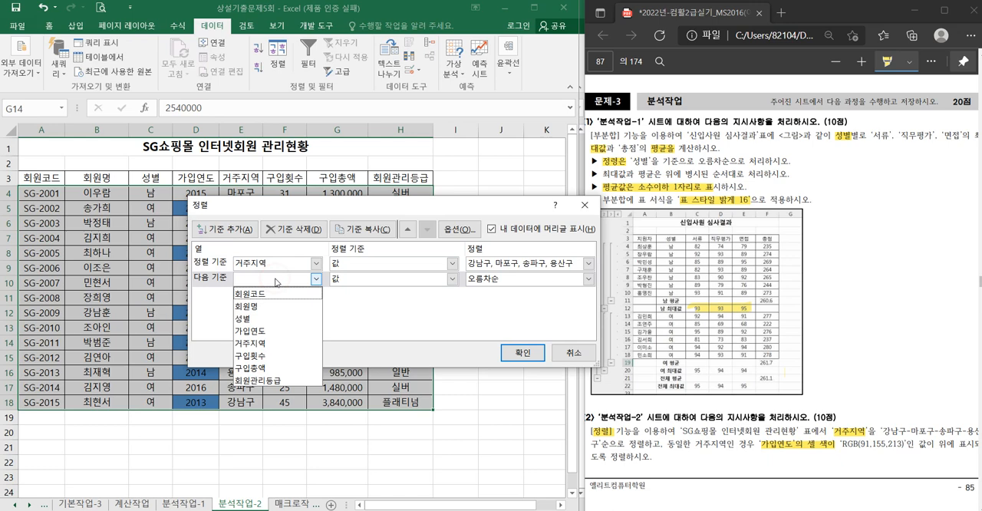
{"action": "left_click", "coordinate": [270, 331]}
{"action": "left_click", "coordinate": [452, 278]}
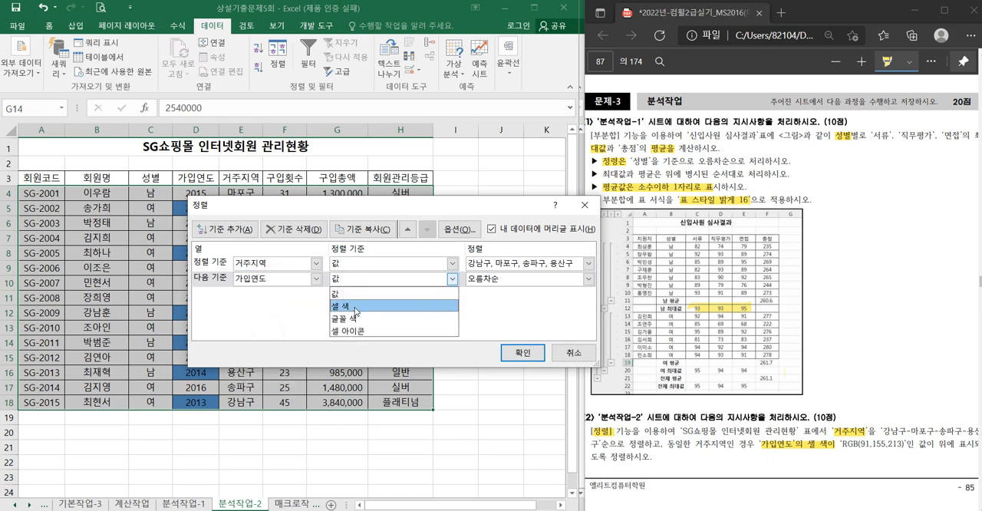
{"action": "left_click", "coordinate": [355, 306]}
{"action": "left_click", "coordinate": [511, 281]}
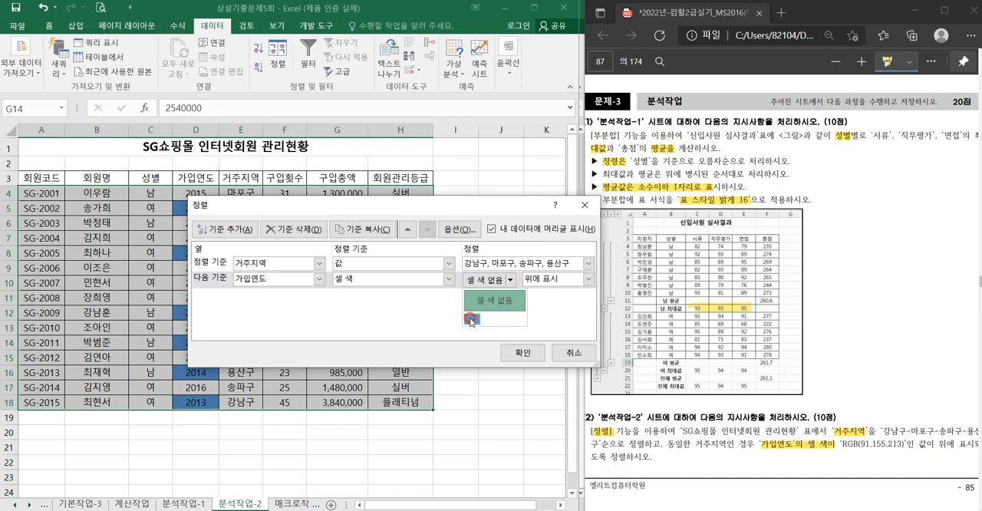
{"action": "left_click", "coordinate": [471, 320]}
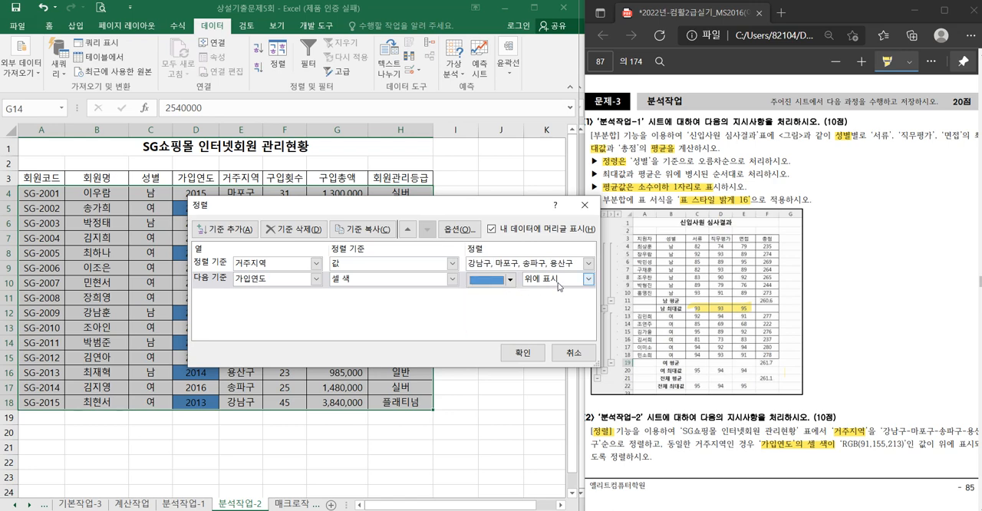
{"action": "left_click", "coordinate": [519, 353]}
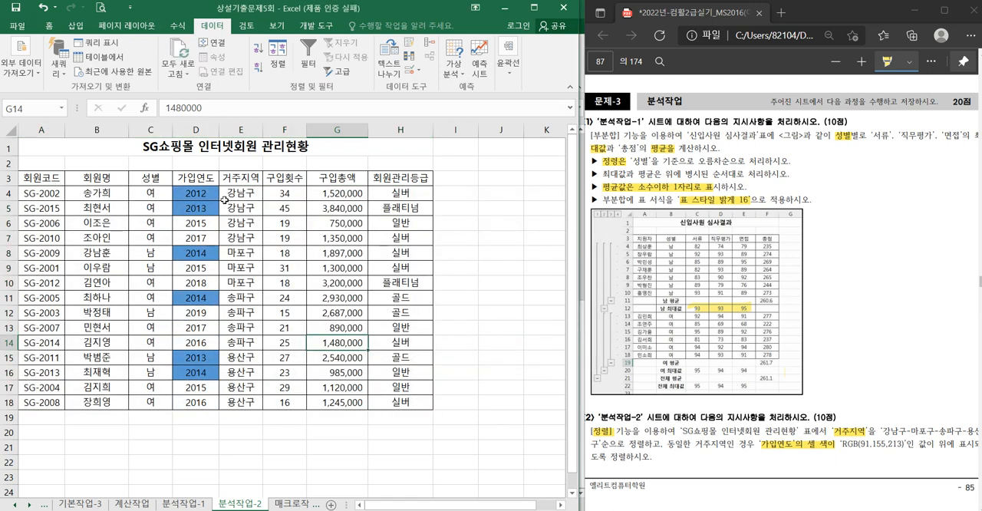
{"action": "left_click_drag", "start_coordinate": [224, 200], "coordinate": [242, 343]}
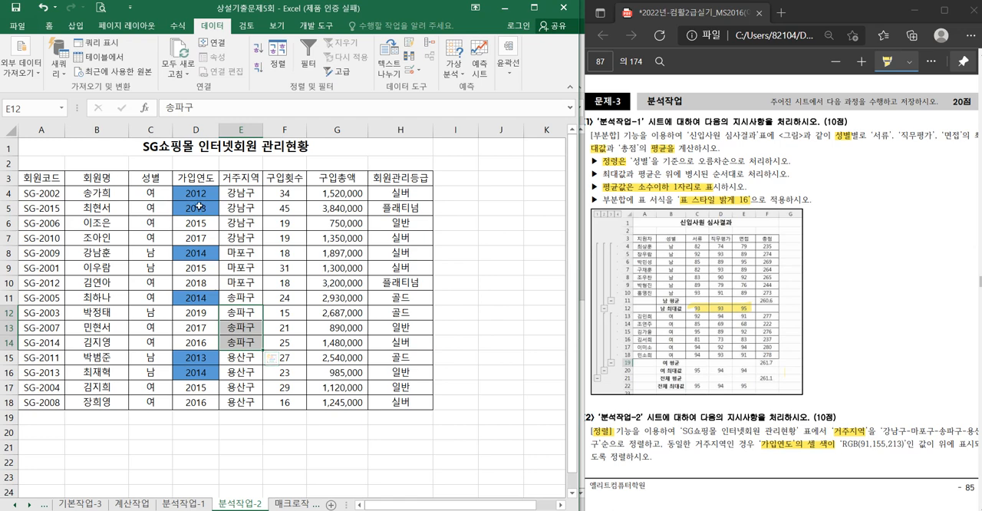
{"action": "left_click_drag", "start_coordinate": [198, 194], "coordinate": [212, 213]}
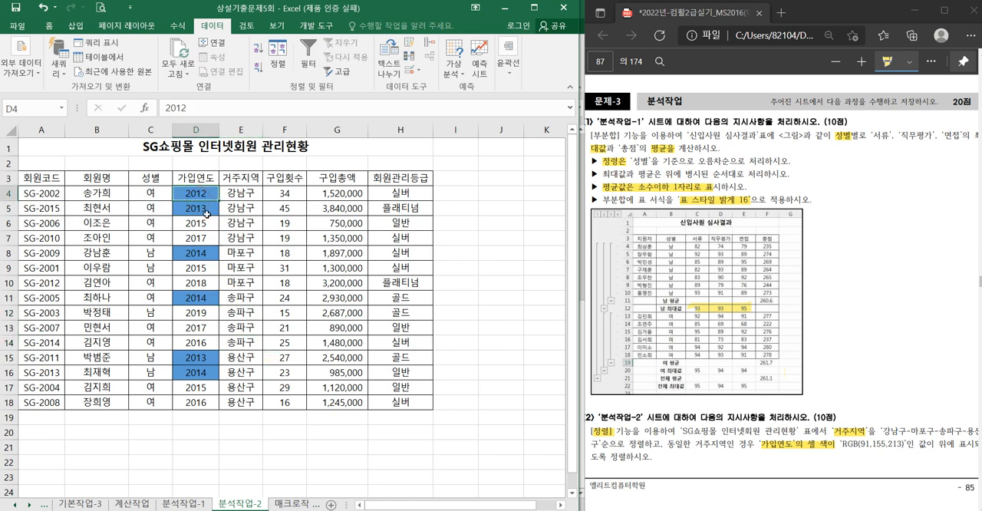
{"action": "left_click", "coordinate": [238, 212]}
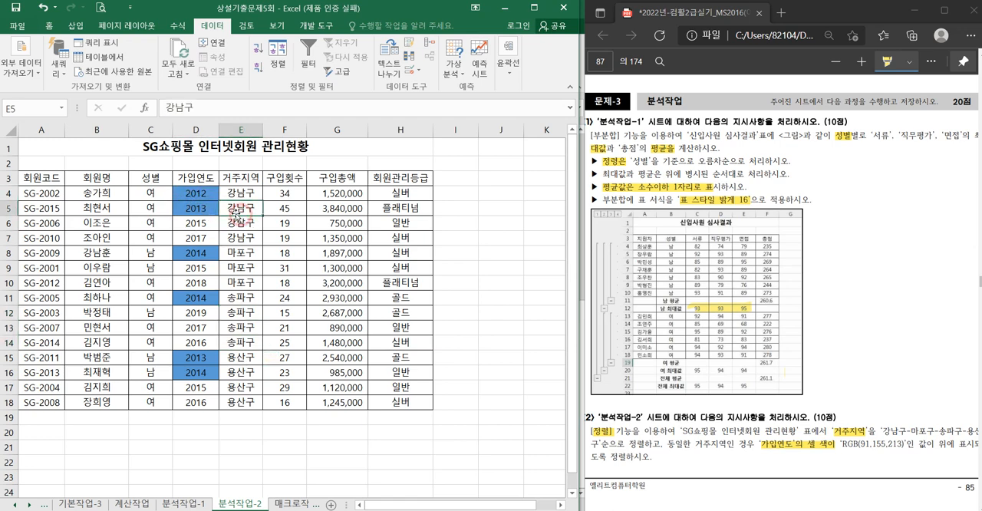
- Open the 매크로작업 sheet and bring up the 문제-4 기타작업 instructions on page 88 of the PDF
{"action": "left_click", "coordinate": [278, 504]}
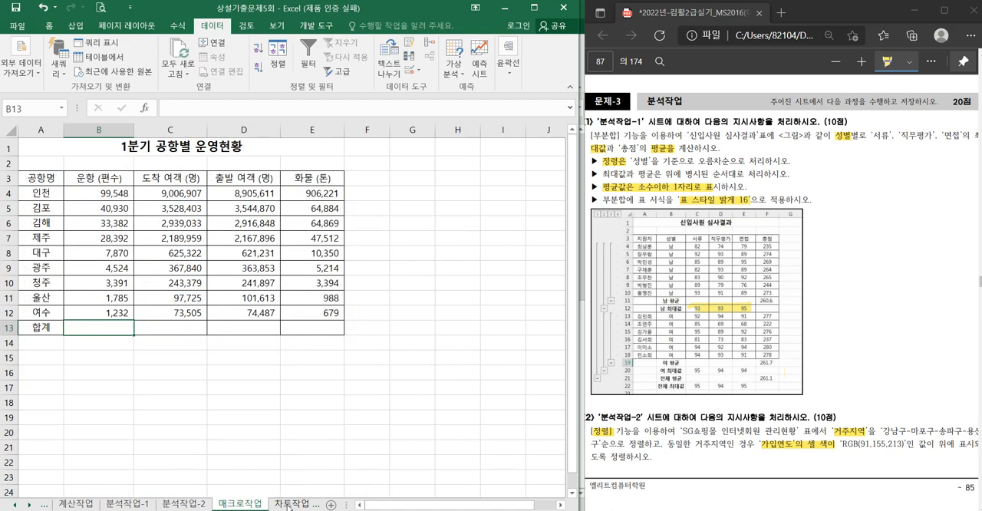
{"action": "right_click", "coordinate": [792, 447]}
{"action": "scroll", "coordinate": [792, 448], "scroll_direction": "down", "scroll_amount": 10}
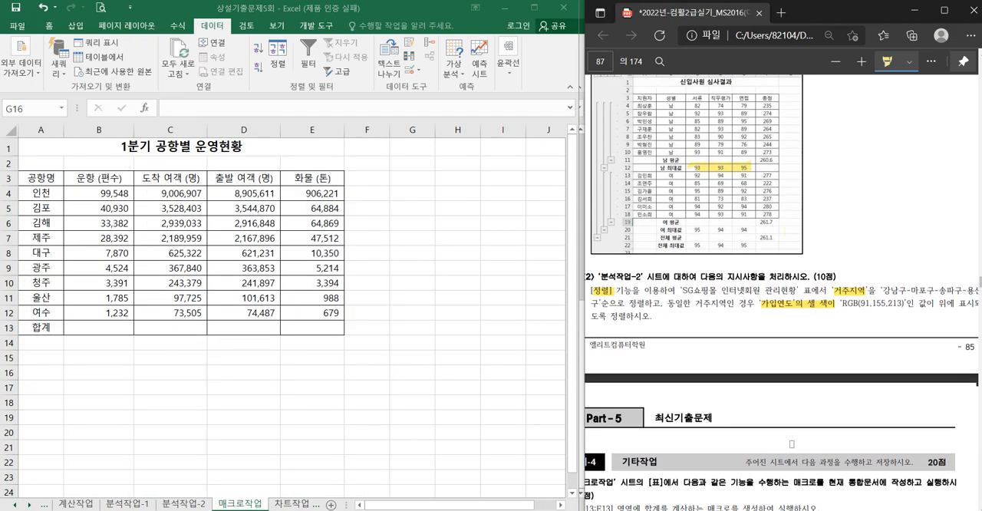
{"action": "scroll", "coordinate": [781, 318], "scroll_direction": "left", "scroll_amount": 1}
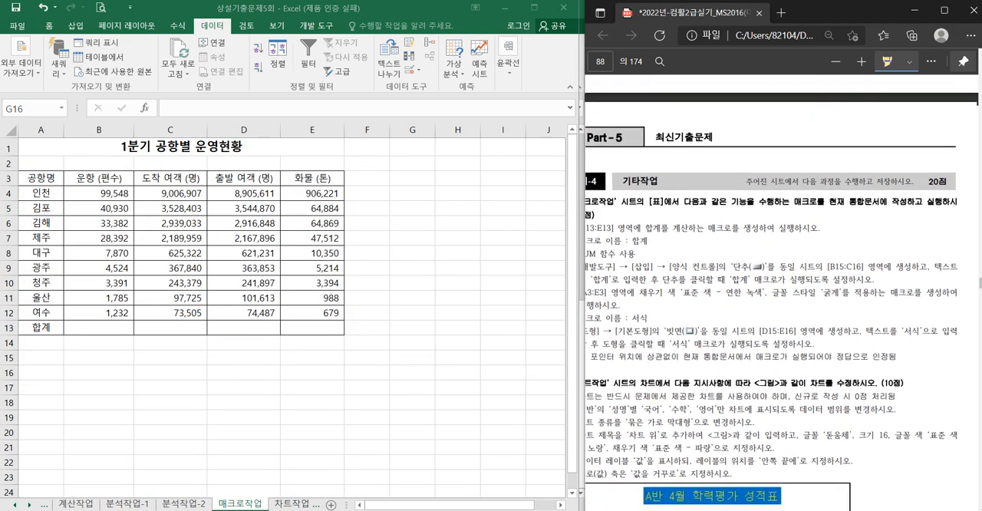
- Select an empty cell outside the table and start recording a macro named 합계 in 현재 통합 문서
{"action": "left_click", "coordinate": [234, 368]}
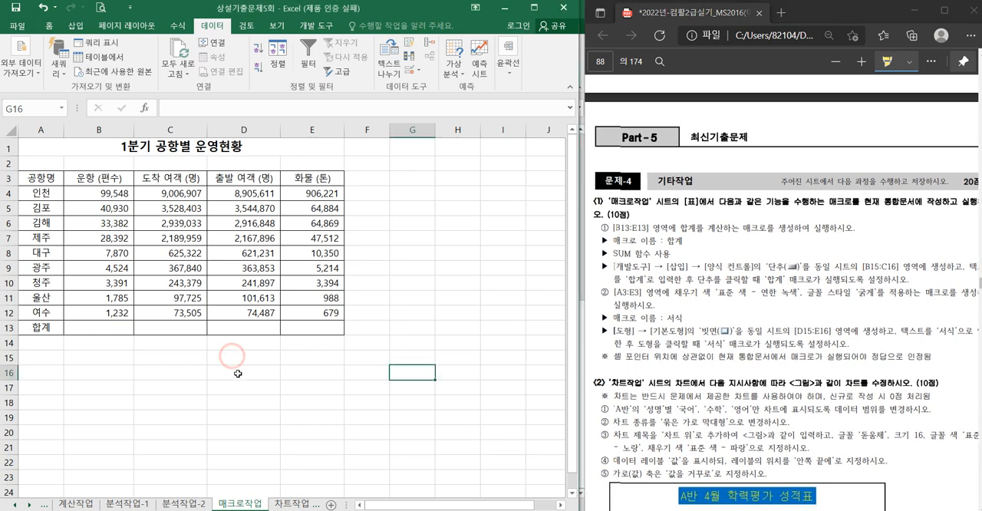
{"action": "left_click", "coordinate": [325, 27]}
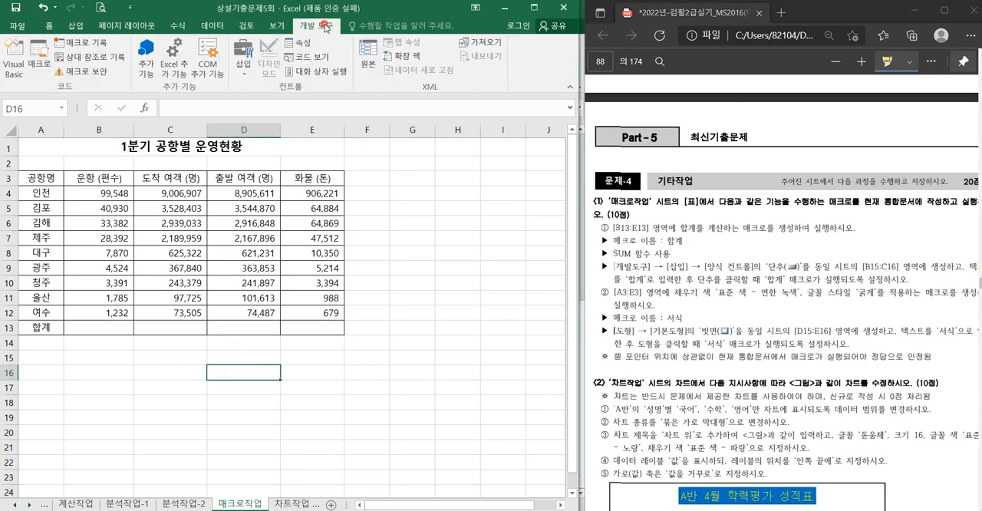
{"action": "left_click", "coordinate": [86, 43]}
{"action": "type", "text": "합계"}
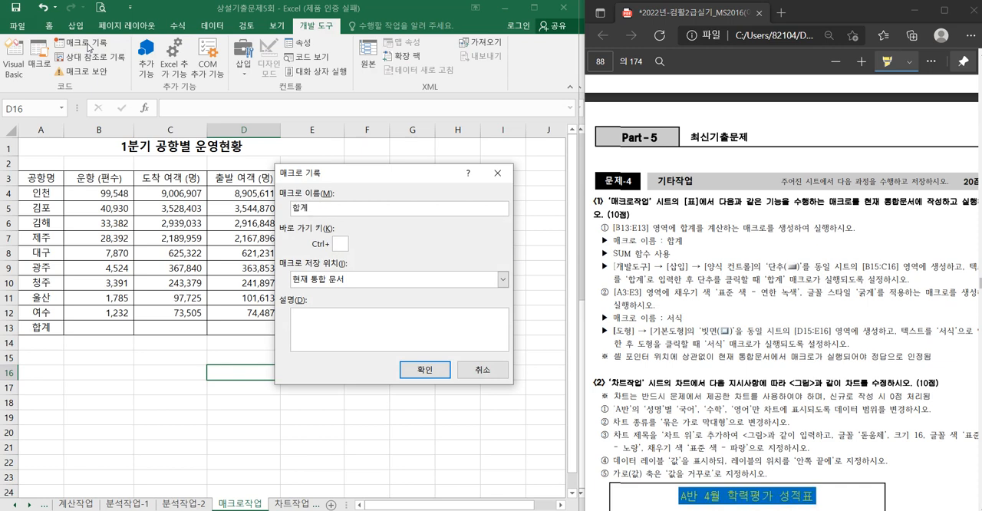
{"action": "key", "text": "Return"}
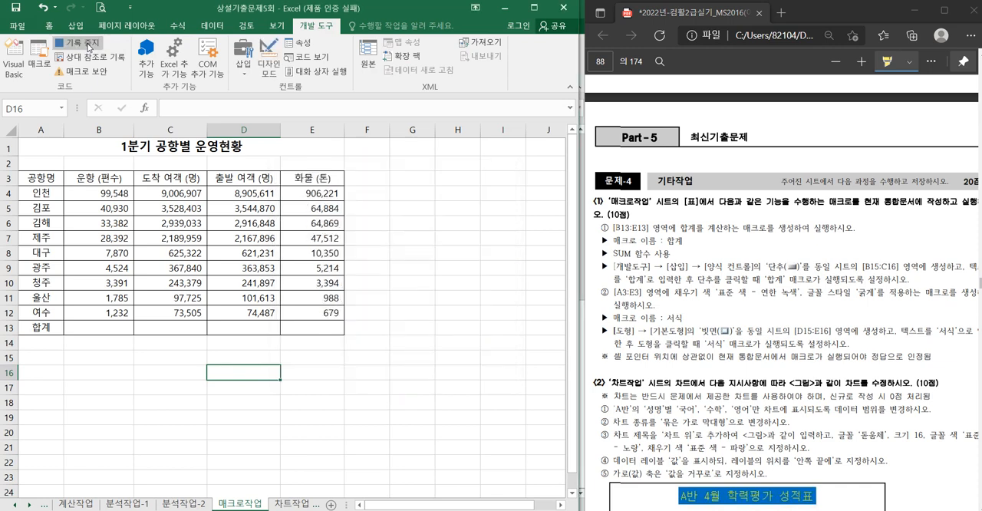
- Total B4:B12 with SUM in B13, fill the formula across to E13, and stop recording the 합계 macro
{"action": "left_click", "coordinate": [86, 328]}
{"action": "type", "text": "=sum"}
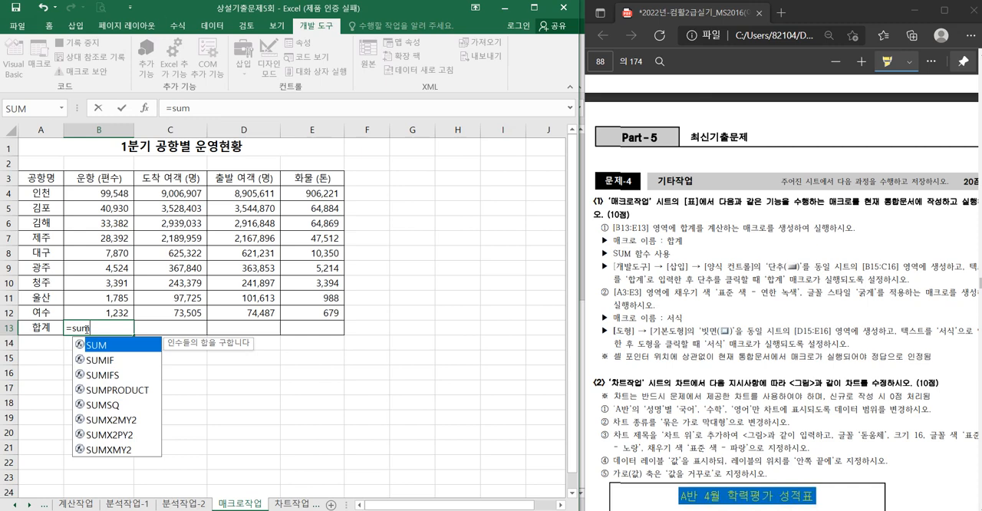
{"action": "key", "text": "Tab"}
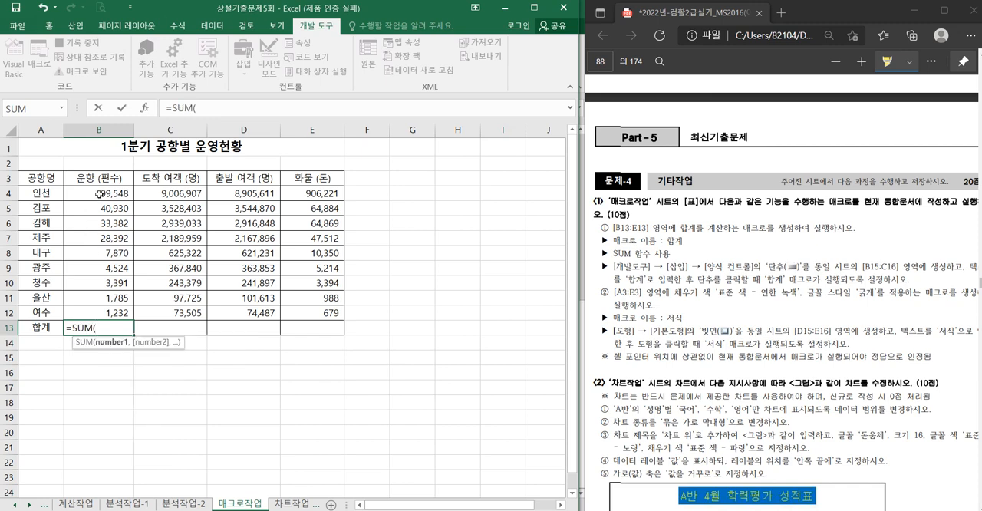
{"action": "left_click_drag", "start_coordinate": [100, 194], "coordinate": [114, 309]}
{"action": "key", "text": "Return"}
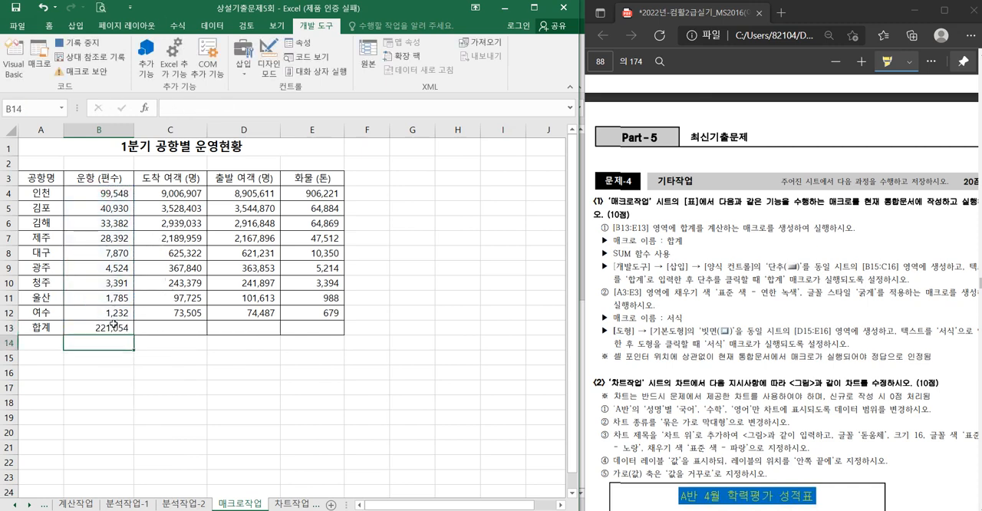
{"action": "left_click", "coordinate": [114, 323]}
{"action": "left_click_drag", "start_coordinate": [134, 334], "coordinate": [330, 331]}
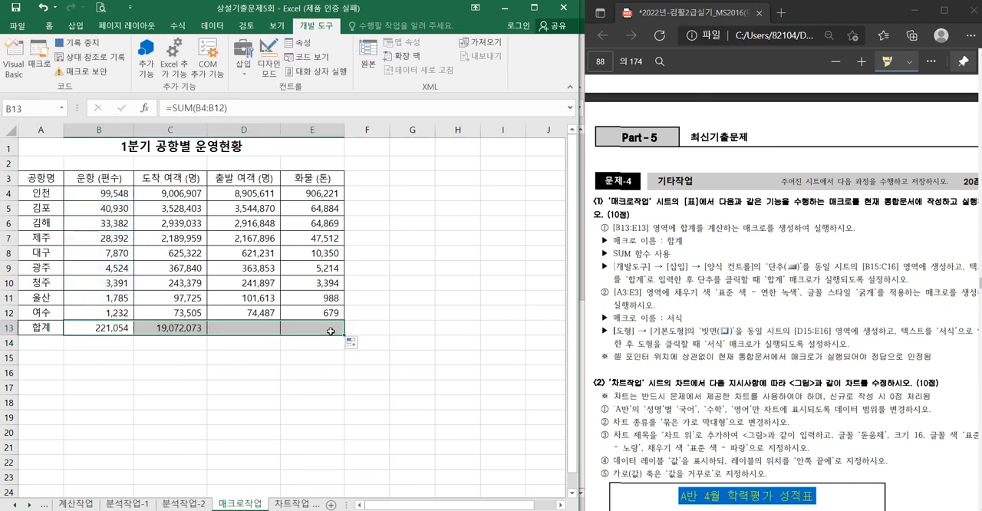
{"action": "left_click", "coordinate": [77, 42]}
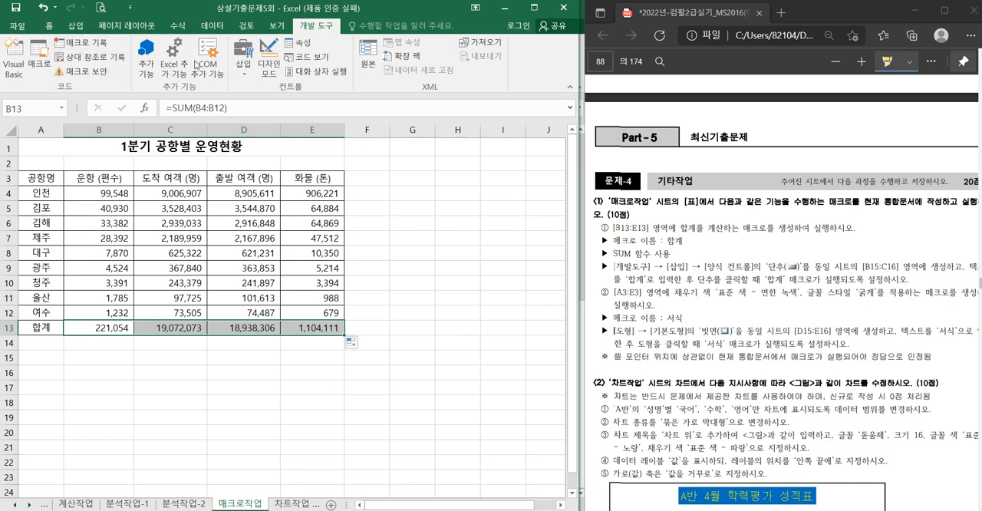
- Draw a form control button over B15:C16 and assign the 합계 macro to it
{"action": "left_click", "coordinate": [243, 58]}
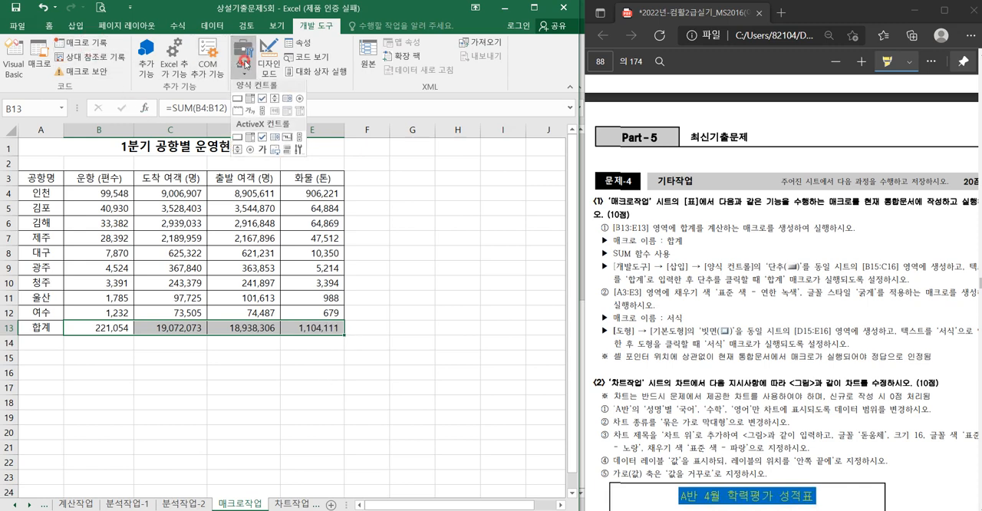
{"action": "left_click", "coordinate": [239, 101]}
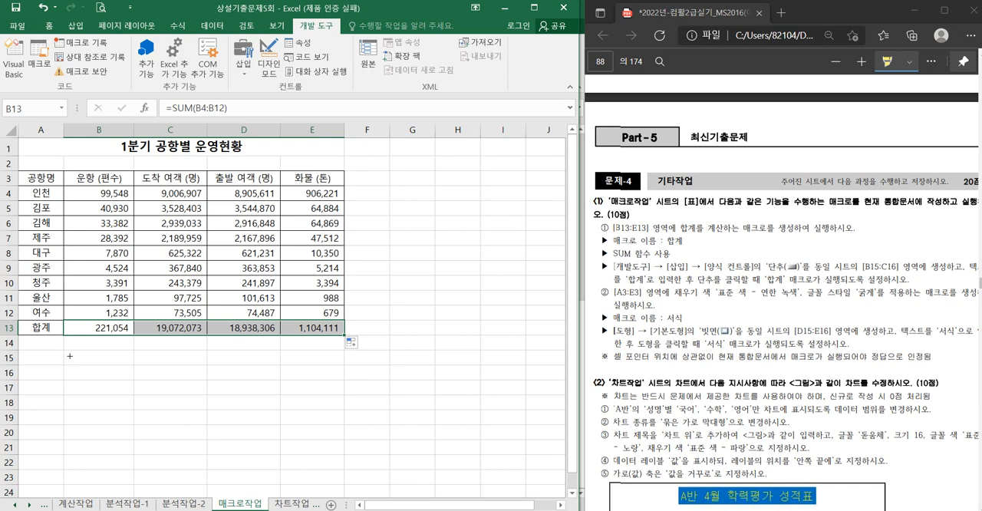
{"action": "mouse_move", "coordinate": [70, 356]}
{"action": "left_mouse_down"}
{"action": "mouse_move", "coordinate": [135, 379]}
{"action": "mouse_move", "coordinate": [192, 380]}
{"action": "mouse_move", "coordinate": [176, 377]}
{"action": "left_mouse_up"}
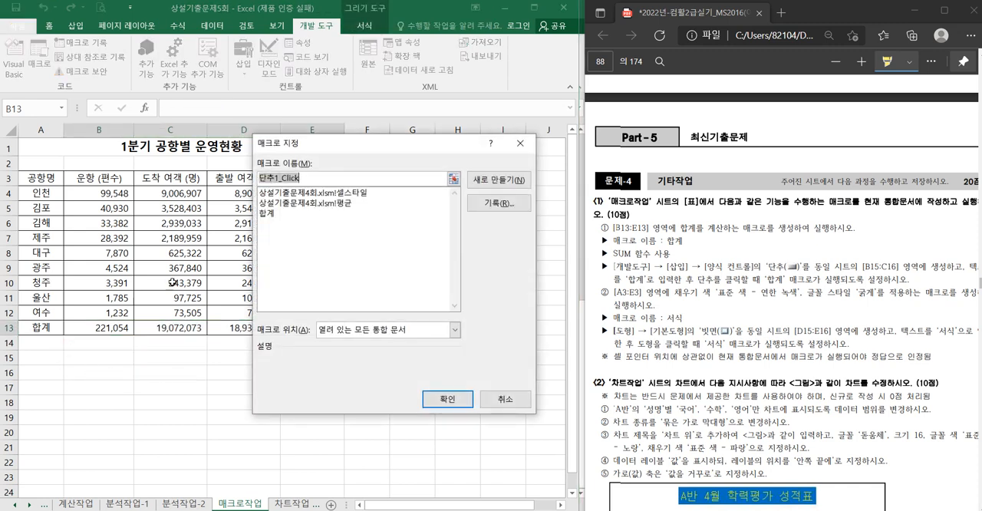
{"action": "left_click", "coordinate": [273, 214]}
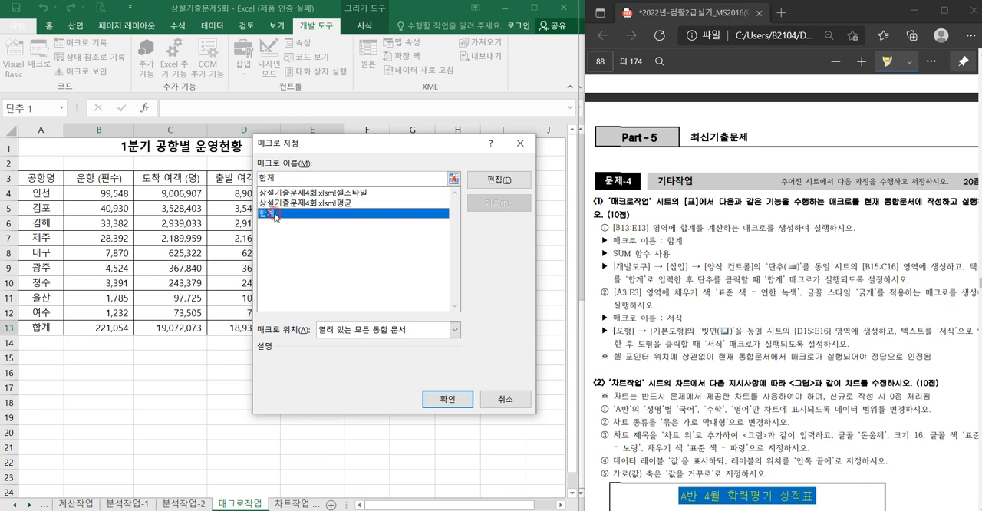
{"action": "left_click", "coordinate": [448, 398]}
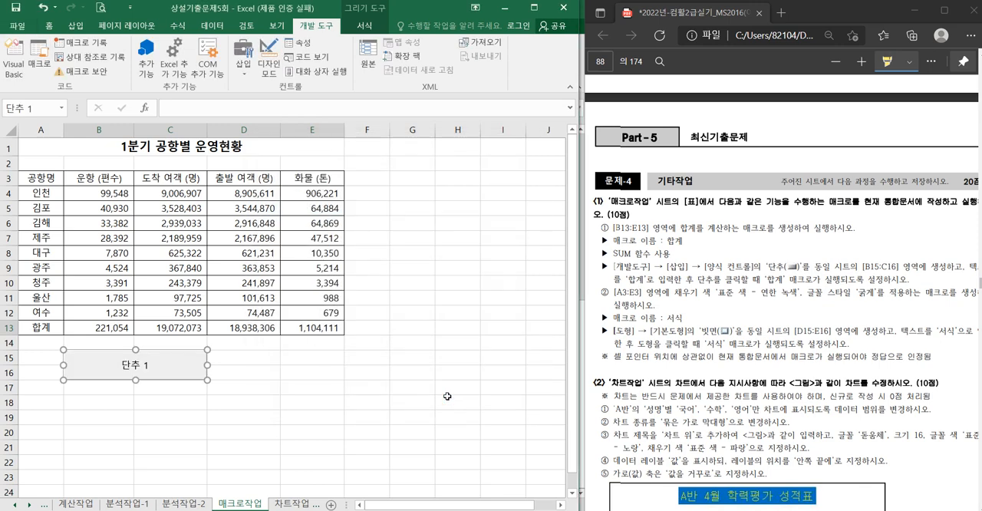
- Replace the new button's caption with 합계 and deselect it
{"action": "type", "text": "gkqr"}
{"action": "key", "text": "BackSpace"}
{"action": "key", "text": "BackSpace"}
{"action": "key", "text": "BackSpace"}
{"action": "key", "text": "BackSpace"}
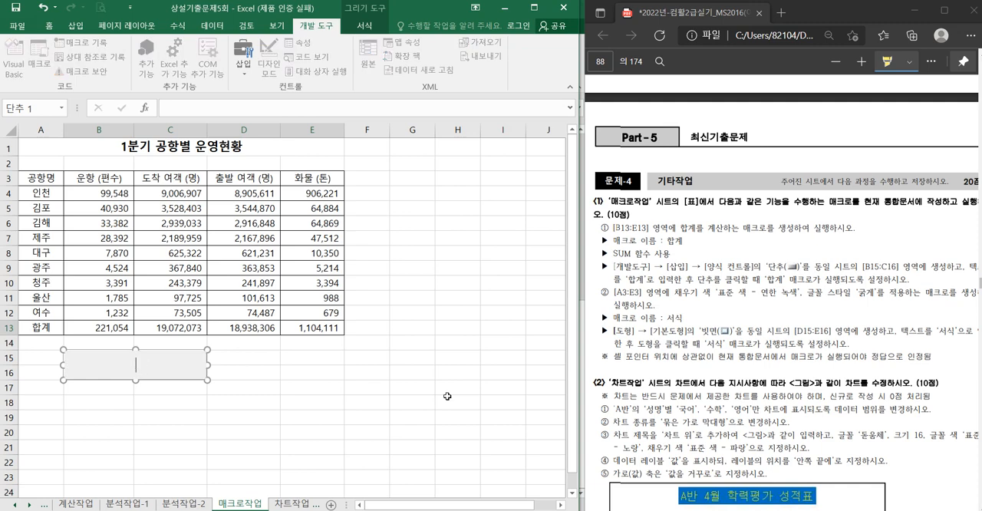
{"action": "type", "text": "합계"}
{"action": "left_click", "coordinate": [447, 392]}
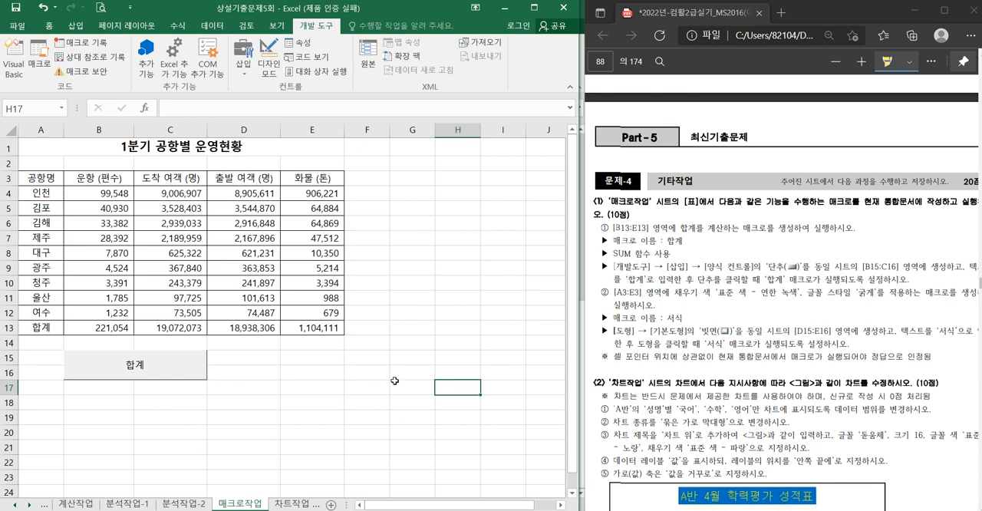
- Record a macro named 서식 in 현재 통합 문서 that fills A3:E3 with the standard color 연한 녹색 and makes it bold
{"action": "left_click", "coordinate": [90, 45]}
{"action": "type", "text": "서"}
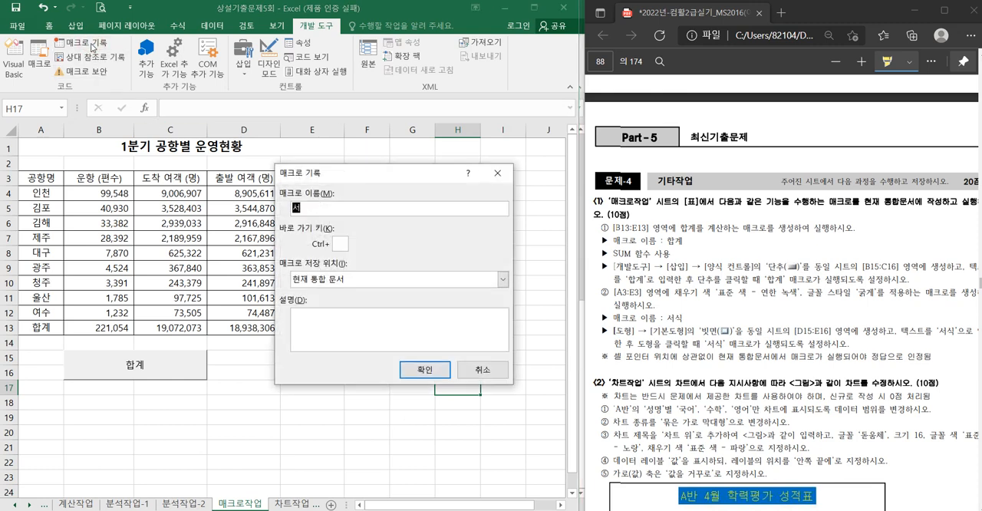
{"action": "type", "text": "식"}
{"action": "key", "text": "Return"}
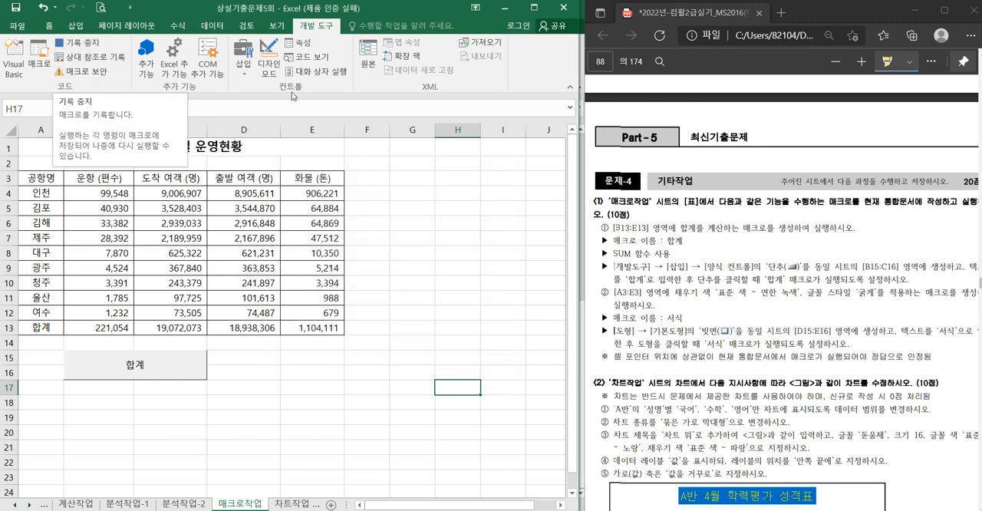
{"action": "left_click_drag", "start_coordinate": [42, 178], "coordinate": [326, 181]}
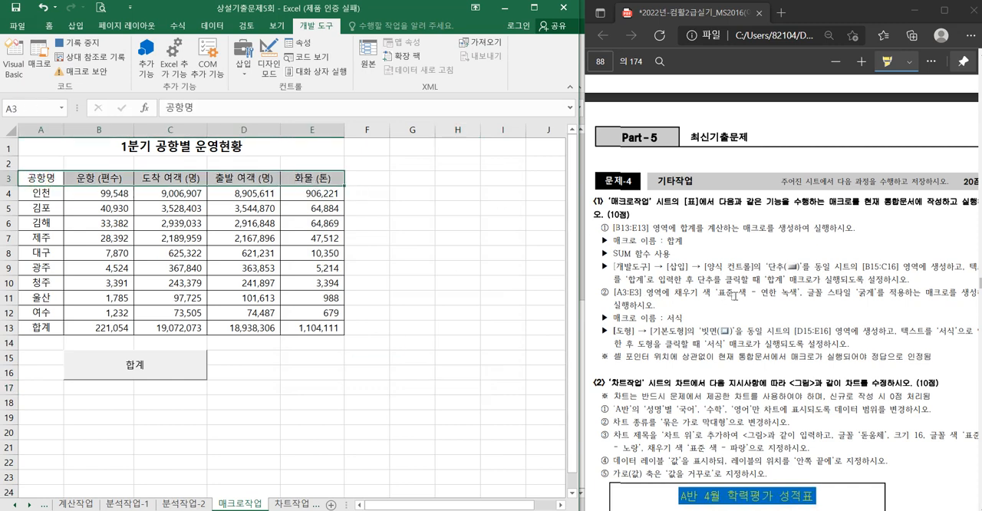
{"action": "left_click", "coordinate": [48, 25]}
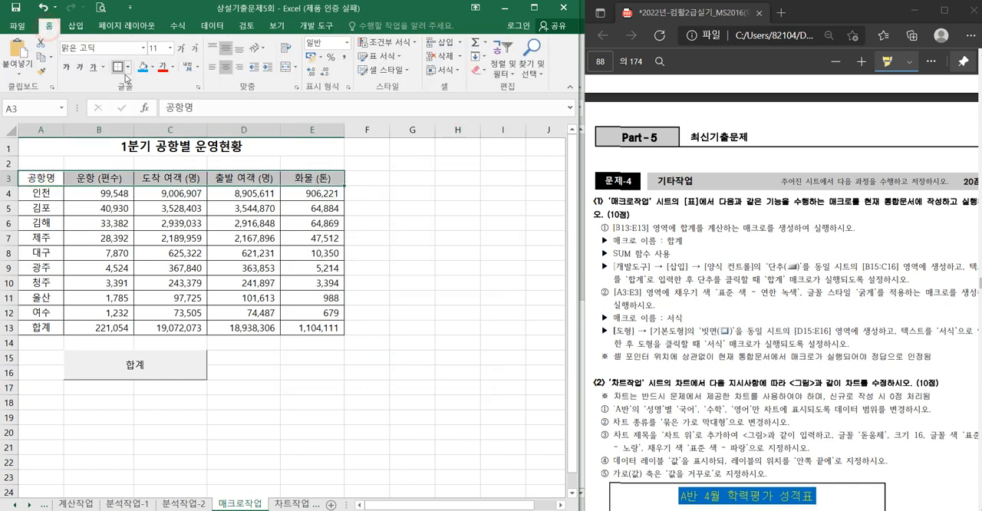
{"action": "left_click", "coordinate": [152, 68]}
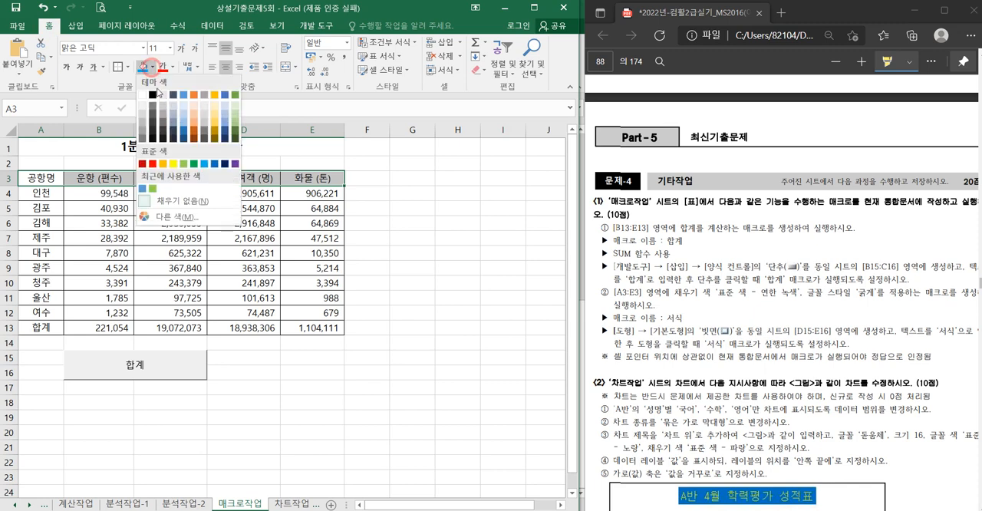
{"action": "left_click", "coordinate": [185, 166]}
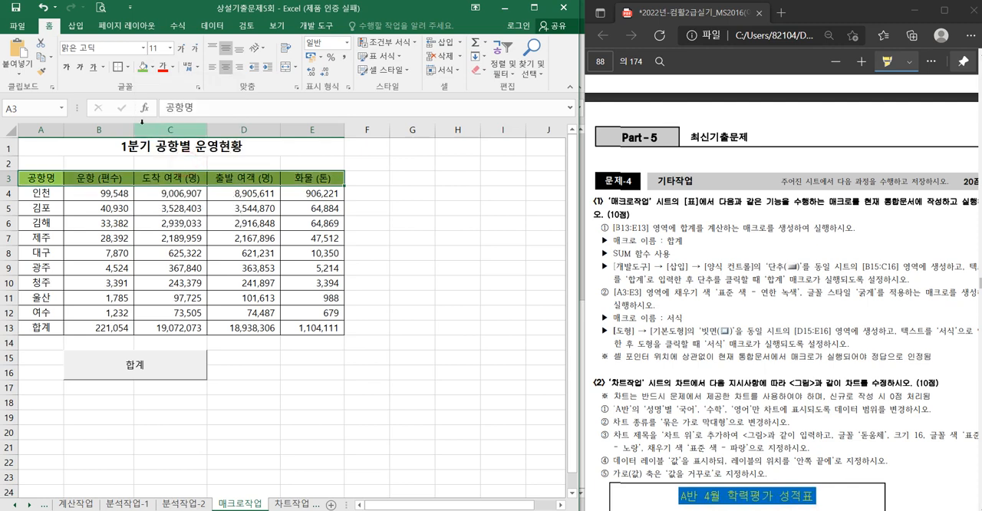
{"action": "left_click", "coordinate": [66, 69]}
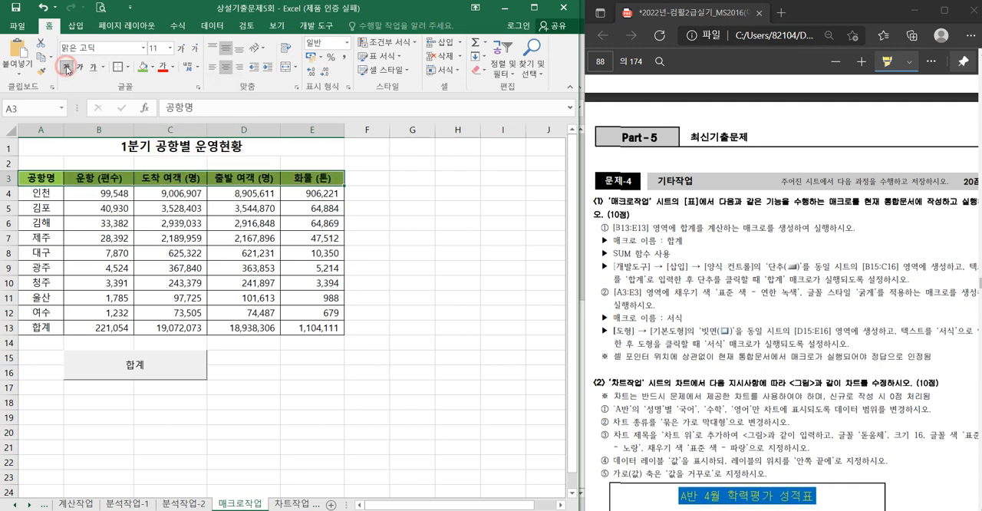
{"action": "left_click", "coordinate": [315, 26]}
- Draw a 빗면 basic shape covering D15:E16
{"action": "left_click", "coordinate": [76, 27]}
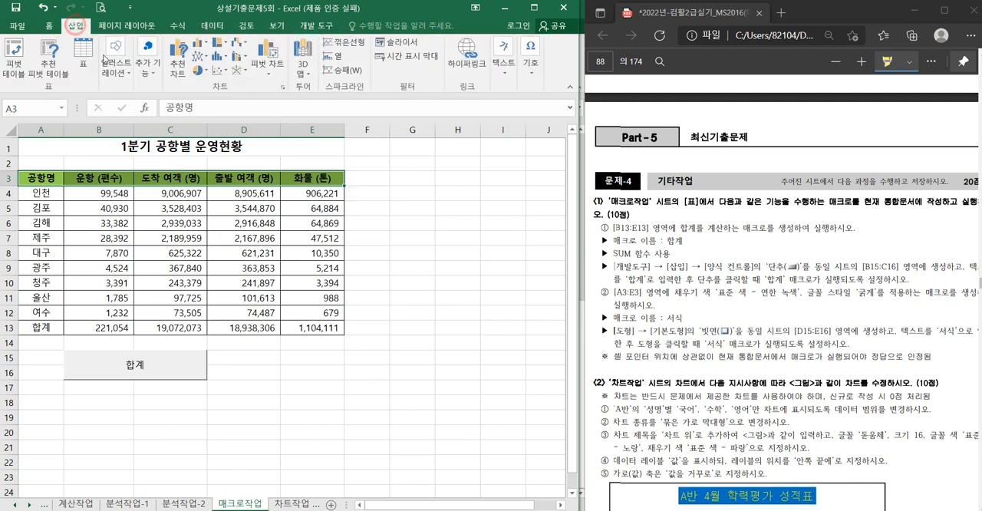
{"action": "left_click", "coordinate": [116, 58]}
{"action": "left_click", "coordinate": [164, 123]}
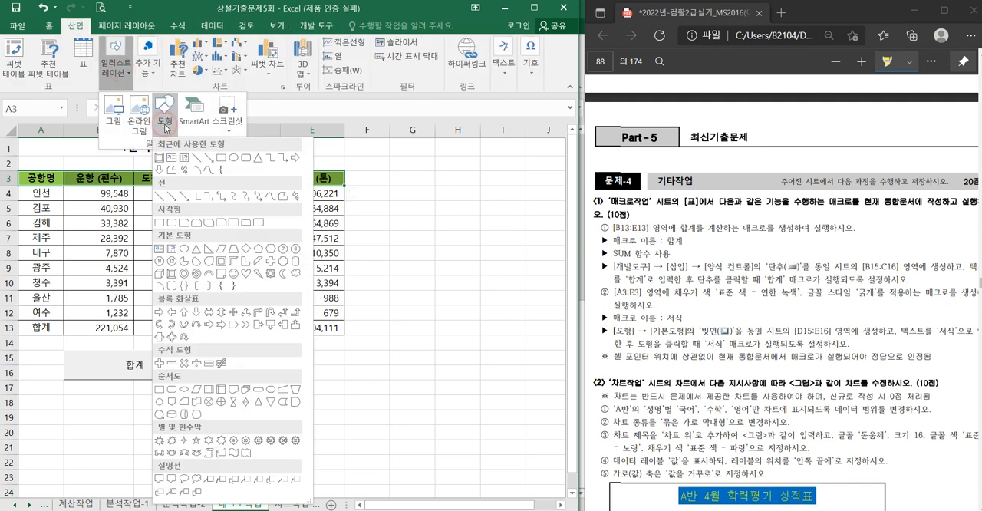
{"action": "left_click", "coordinate": [172, 274]}
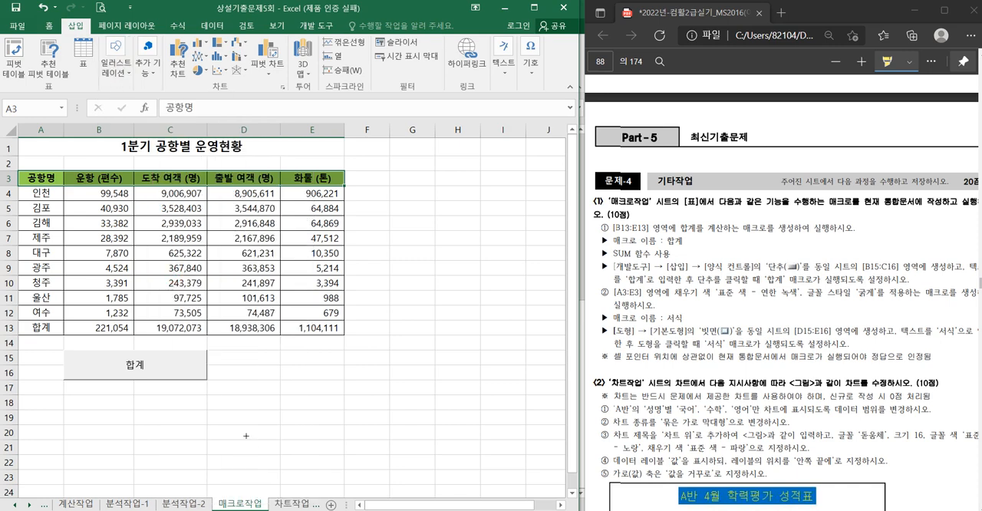
{"action": "left_click_drag", "start_coordinate": [208, 350], "coordinate": [322, 379]}
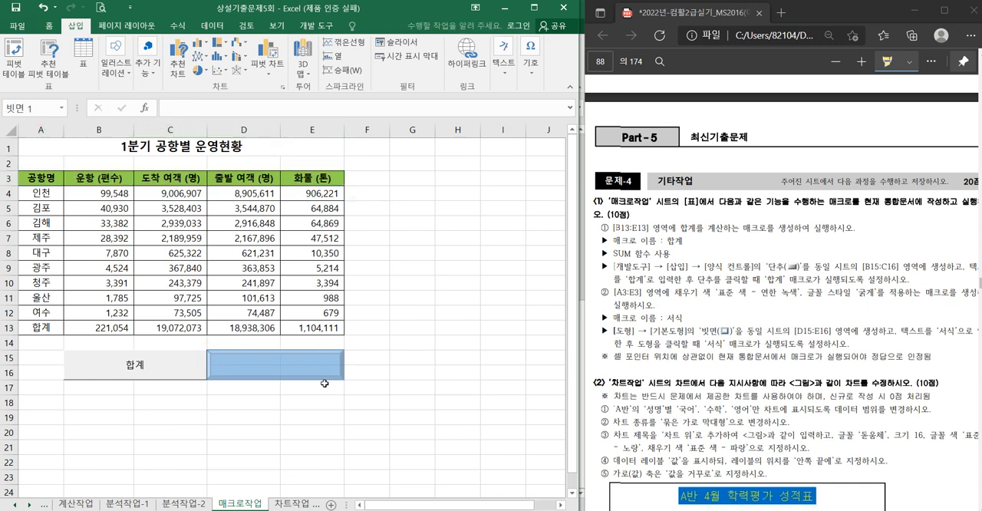
- Assign the 서식 macro to the 빗면 shape and enter 서식 as its text
{"action": "right_click", "coordinate": [322, 369]}
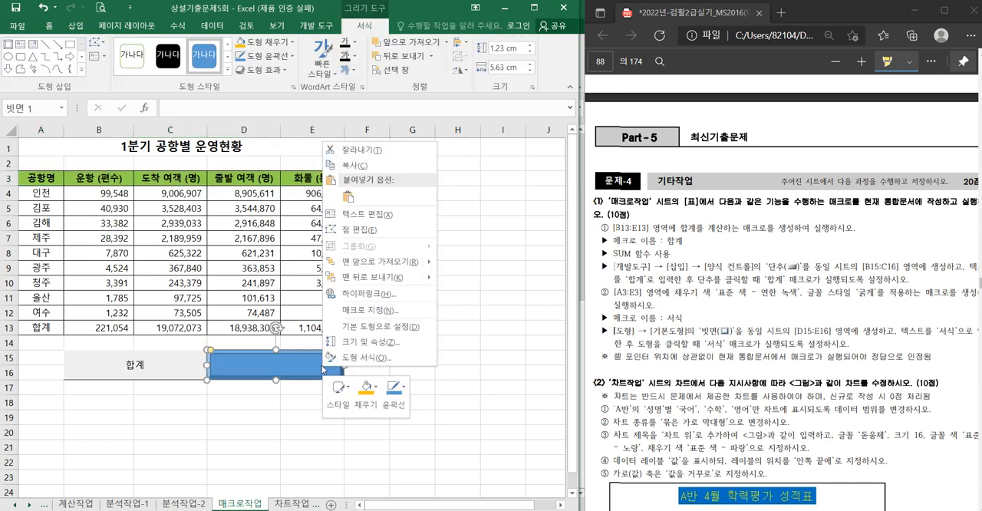
{"action": "left_click", "coordinate": [359, 310]}
{"action": "left_click", "coordinate": [241, 217]}
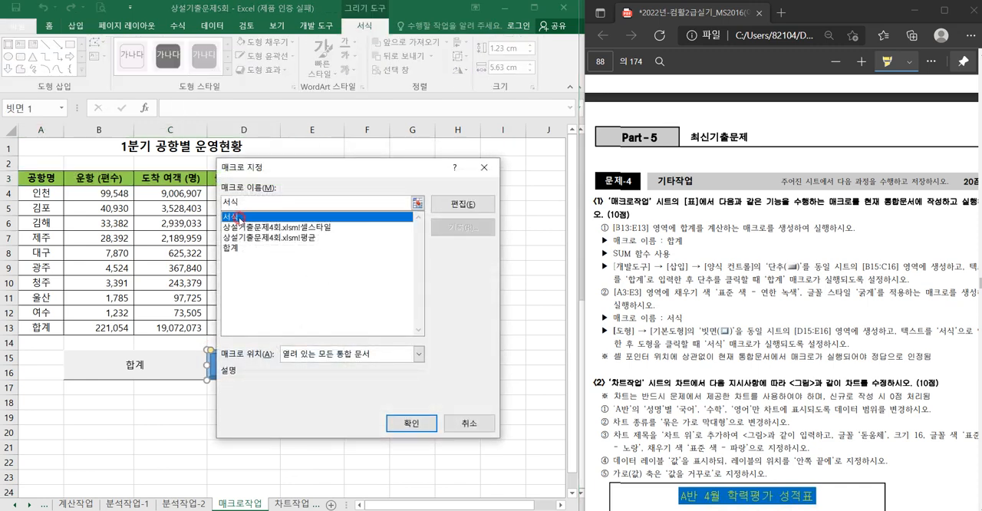
{"action": "left_click", "coordinate": [411, 423]}
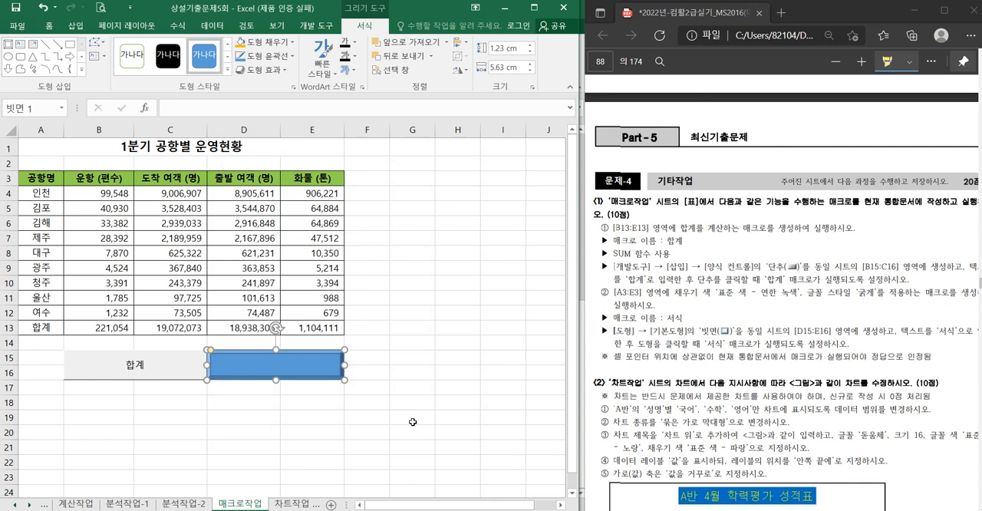
{"action": "type", "text": "서식"}
{"action": "left_click", "coordinate": [412, 422]}
- Open the 차트작업 sheet, select its chart, and highlight 'A반'의 '성명'별 in the chart instructions of the PDF
{"action": "left_click", "coordinate": [298, 504]}
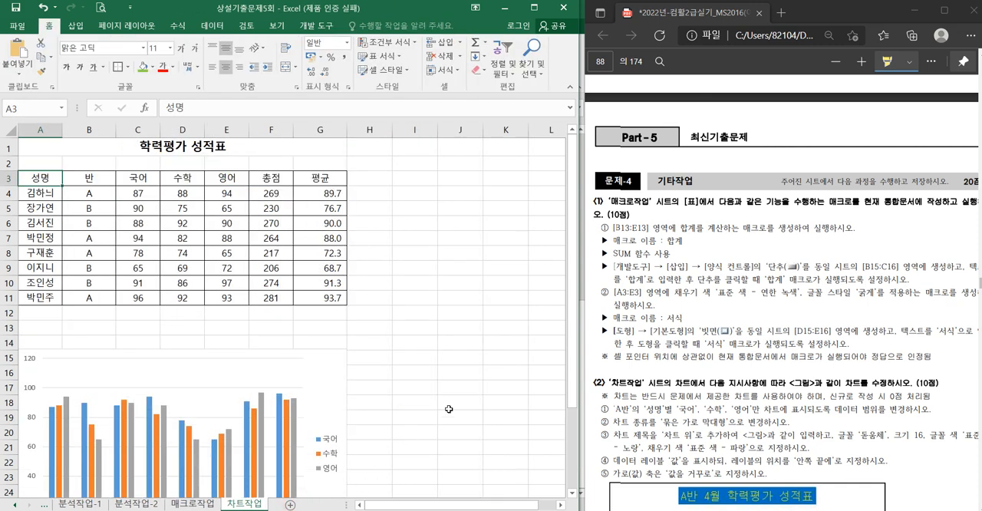
{"action": "scroll", "coordinate": [439, 399], "scroll_direction": "down", "scroll_amount": 3}
{"action": "left_click", "coordinate": [319, 231]}
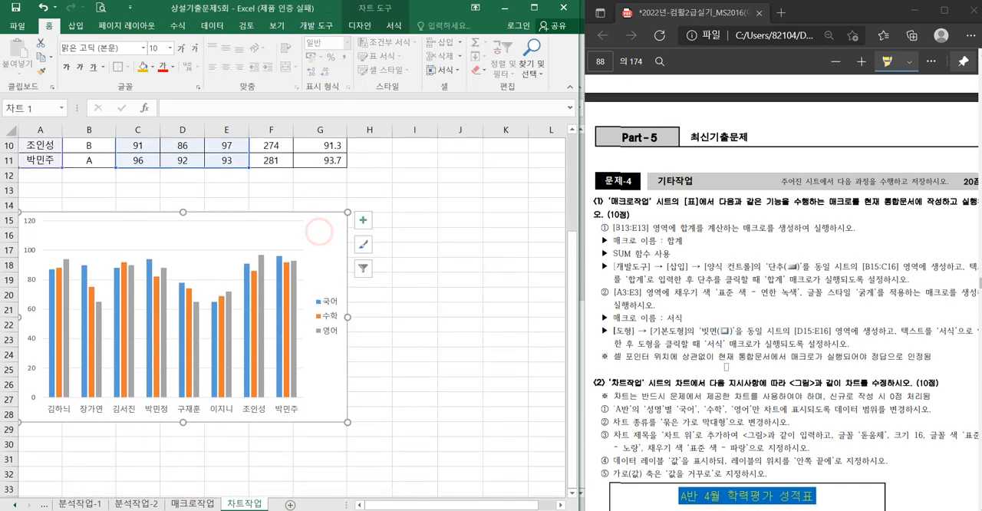
{"action": "scroll", "coordinate": [726, 367], "scroll_direction": "down", "scroll_amount": 5}
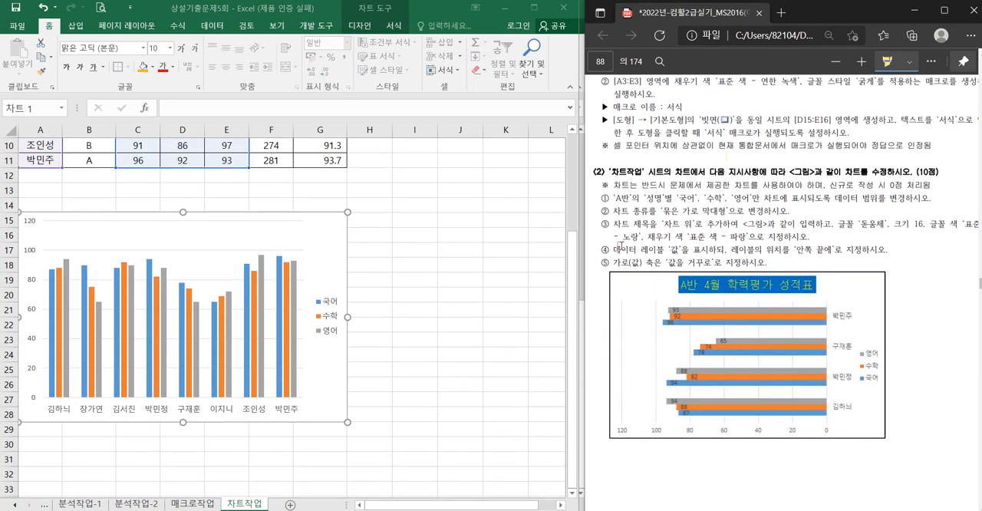
{"action": "left_click_drag", "start_coordinate": [612, 199], "coordinate": [673, 200]}
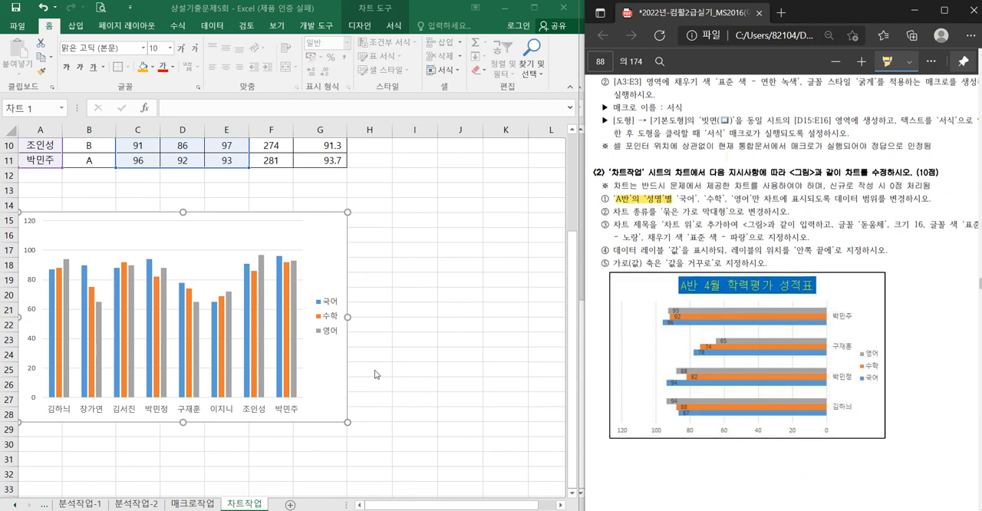
- Open the chart's data source selection and switch its rows and columns so the student names become the series
{"action": "left_click", "coordinate": [325, 244]}
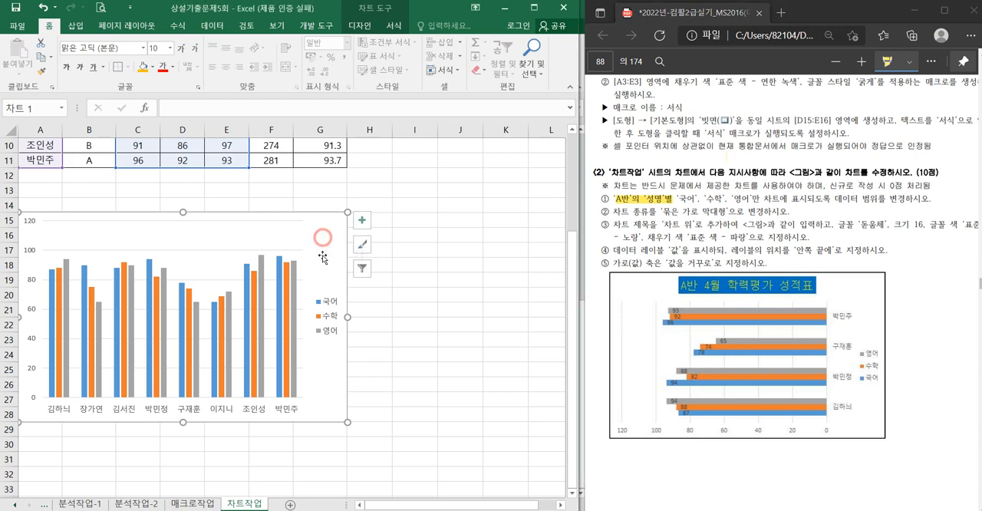
{"action": "scroll", "coordinate": [325, 253], "scroll_direction": "up", "scroll_amount": 3}
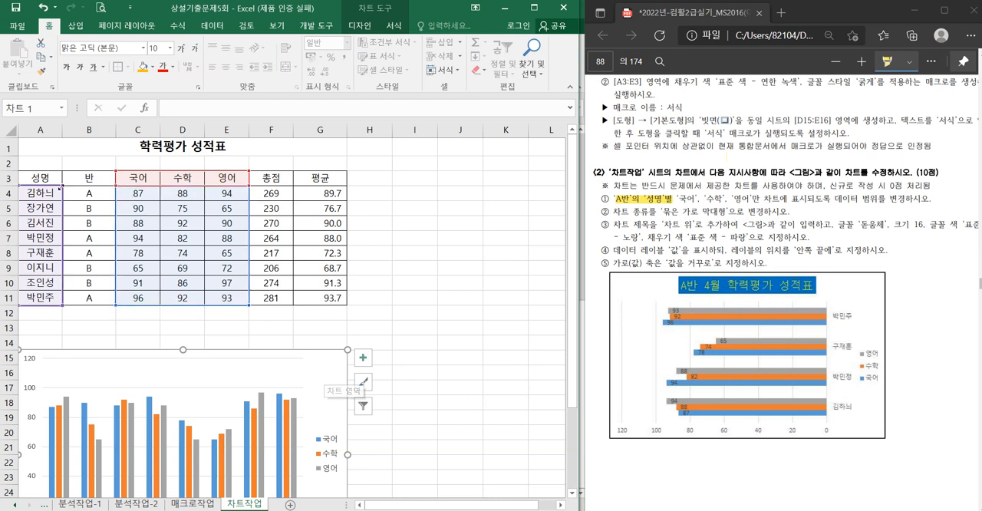
{"action": "left_click_drag", "start_coordinate": [63, 186], "coordinate": [51, 241]}
{"action": "left_click_drag", "start_coordinate": [58, 206], "coordinate": [58, 188]}
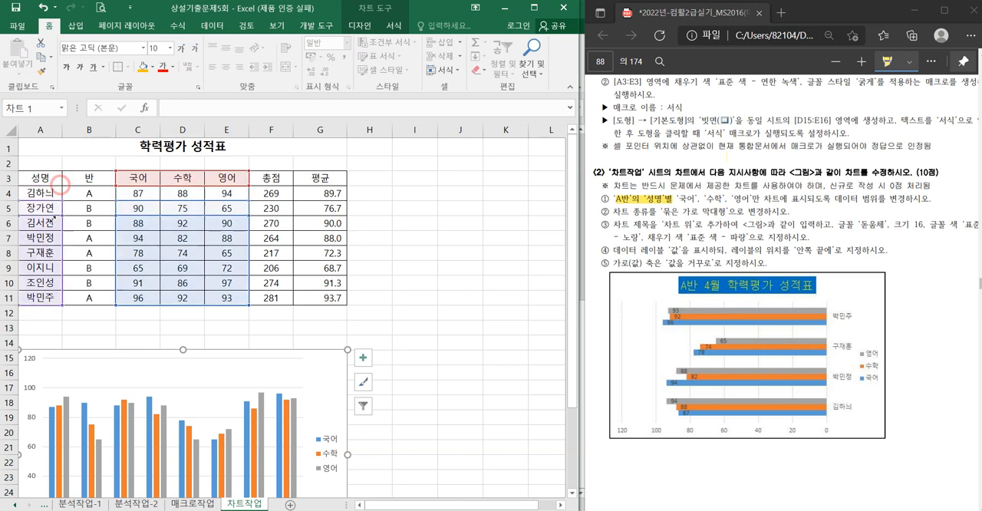
{"action": "scroll", "coordinate": [323, 374], "scroll_direction": "down", "scroll_amount": 2}
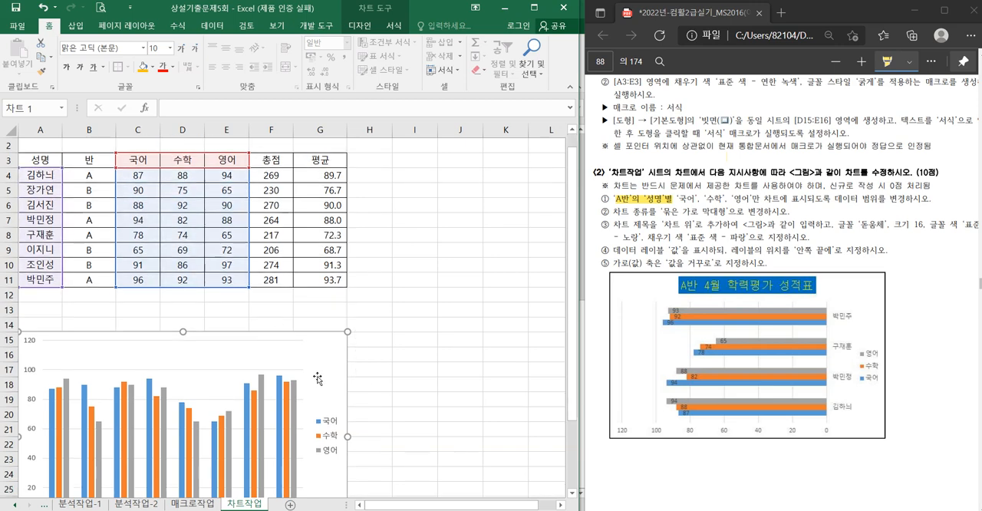
{"action": "right_click", "coordinate": [323, 284]}
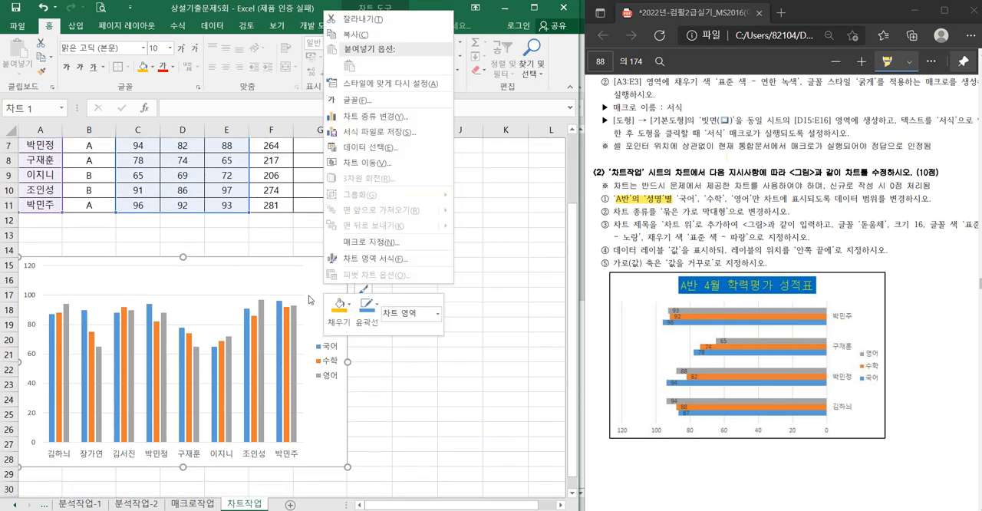
{"action": "left_click", "coordinate": [361, 147]}
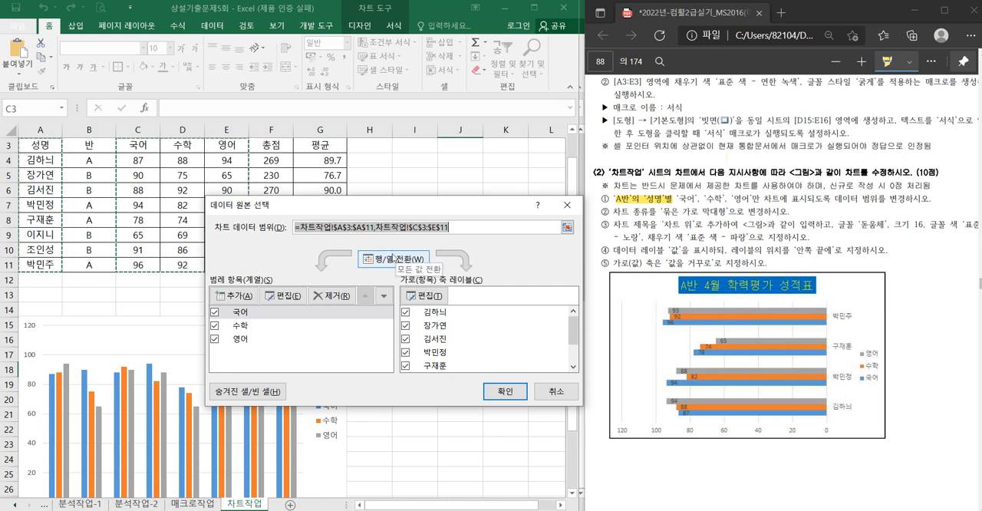
{"action": "left_click", "coordinate": [391, 259]}
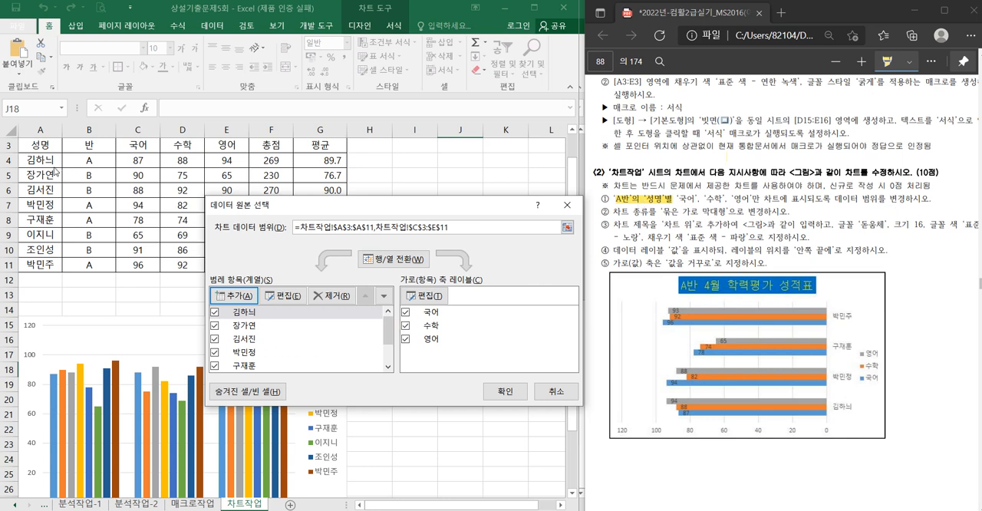
- Remove the series of the four B반 students, switch the rows and columns back, and apply the new data range
{"action": "left_click", "coordinate": [250, 327]}
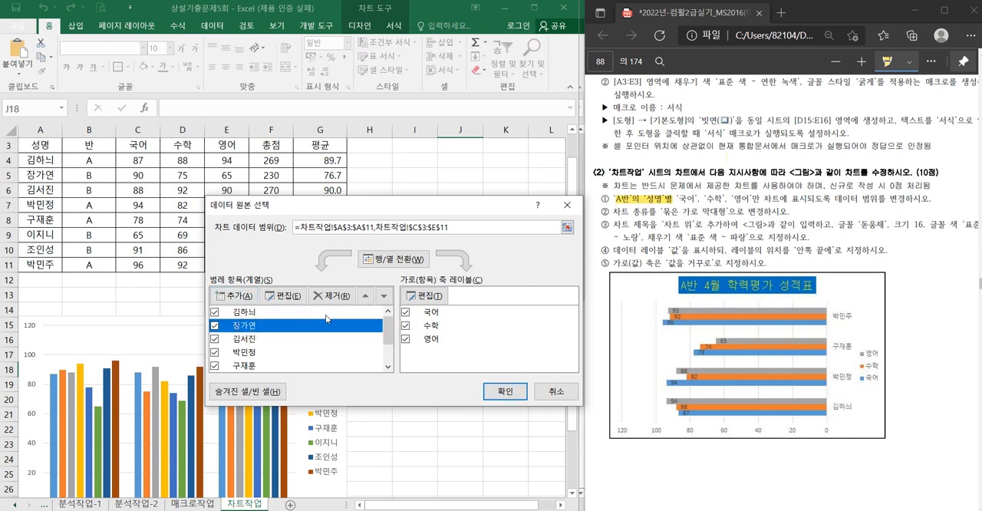
{"action": "left_click", "coordinate": [333, 299]}
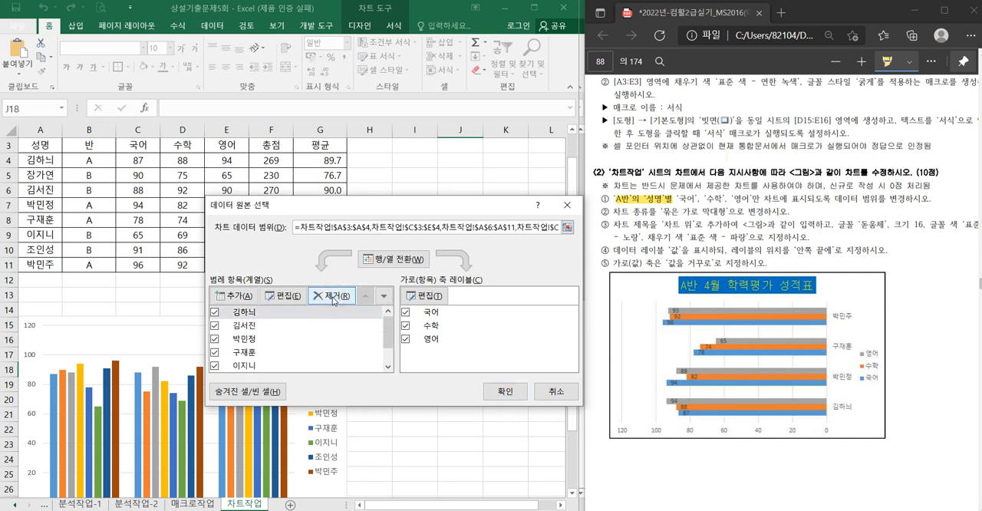
{"action": "left_click", "coordinate": [247, 325]}
{"action": "left_click", "coordinate": [334, 296]}
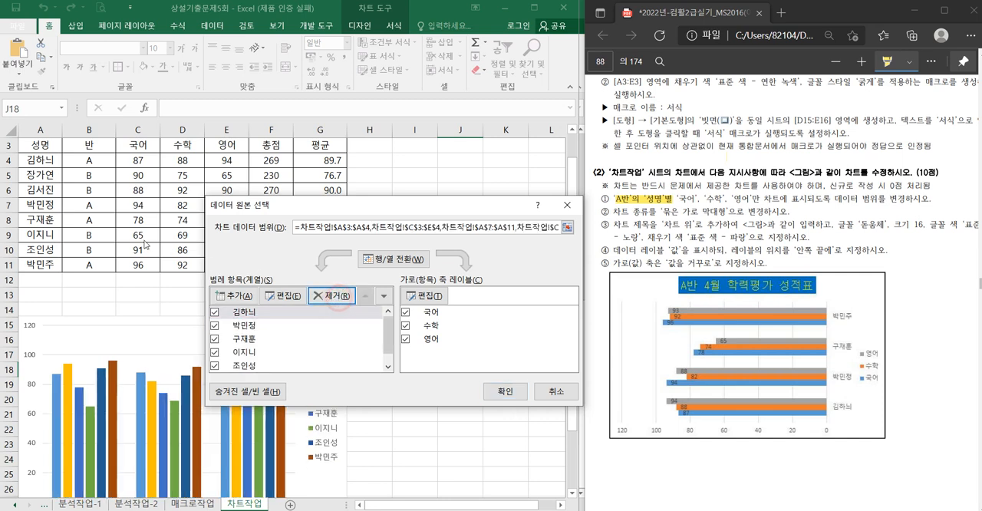
{"action": "left_click", "coordinate": [254, 353]}
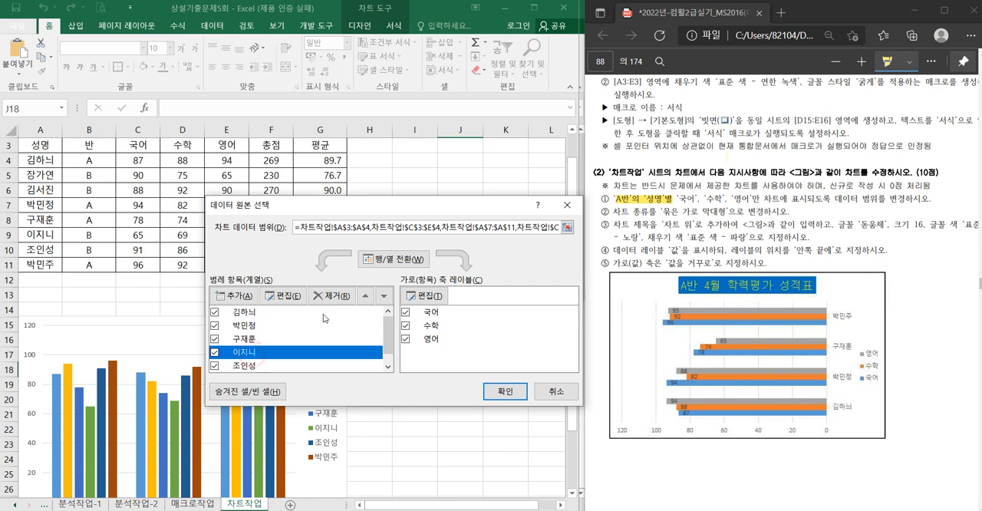
{"action": "left_click", "coordinate": [330, 296]}
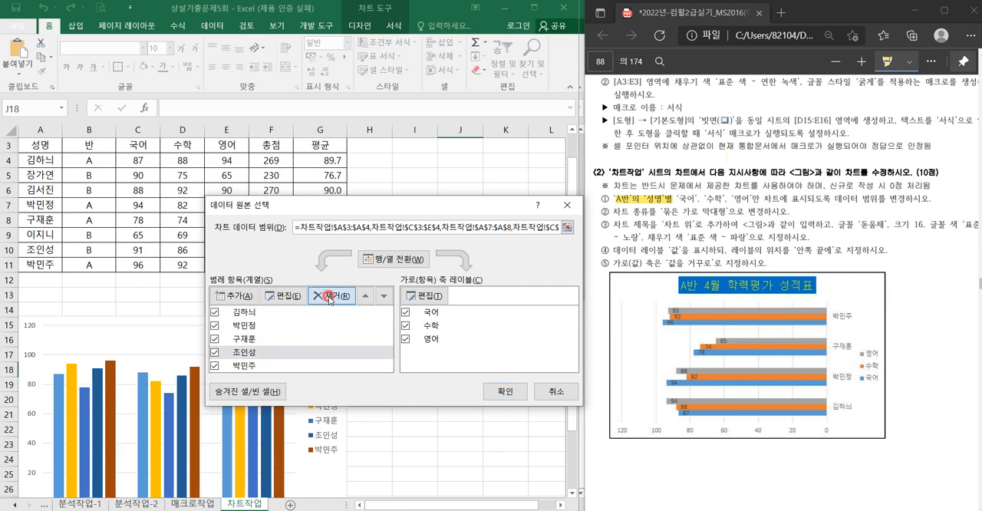
{"action": "left_click", "coordinate": [330, 296]}
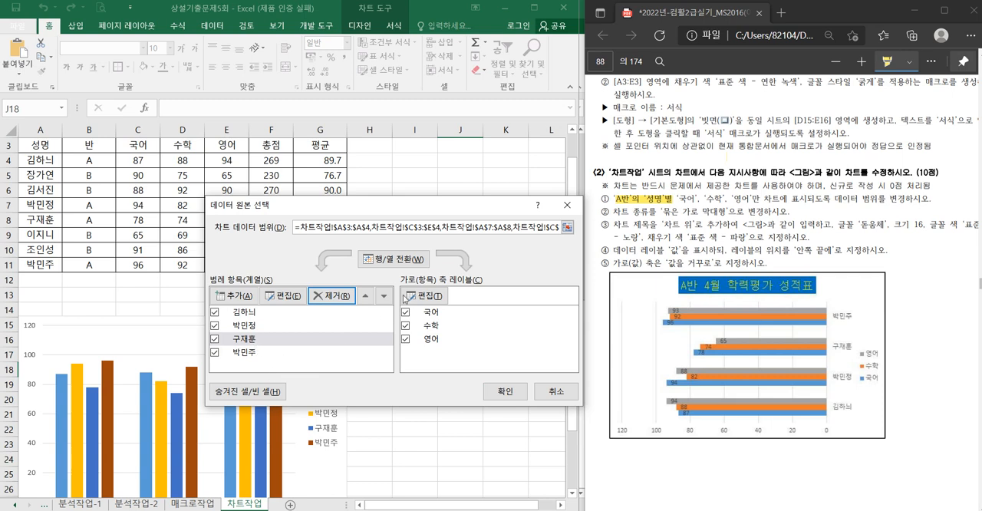
{"action": "left_click", "coordinate": [394, 260]}
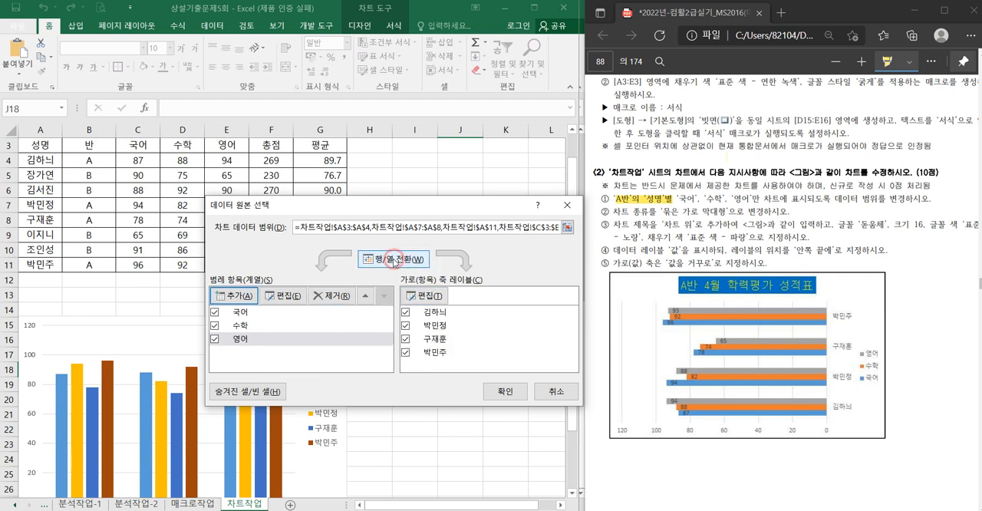
{"action": "left_click", "coordinate": [500, 391]}
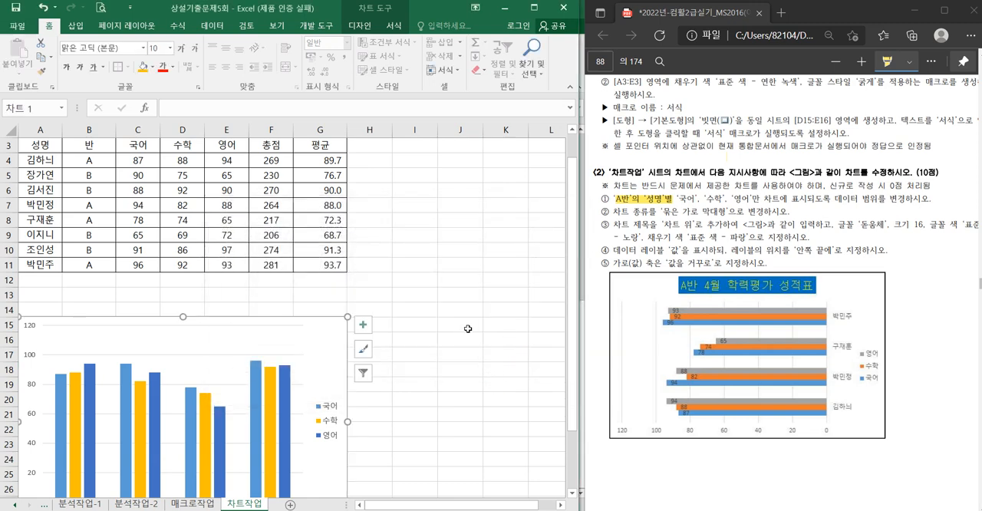
- Change the chart type to 묶은 가로 막대형
{"action": "scroll", "coordinate": [345, 307], "scroll_direction": "down", "scroll_amount": 2}
{"action": "right_click", "coordinate": [313, 253]}
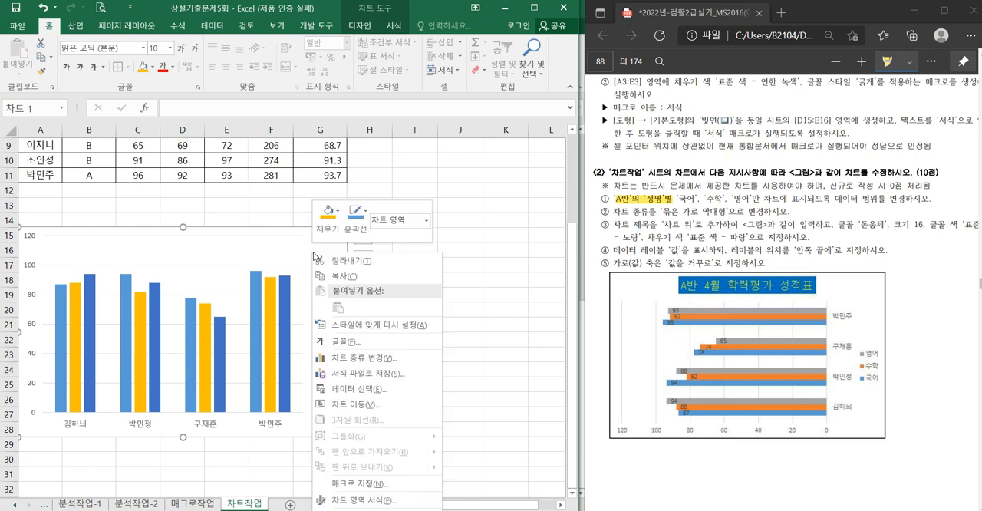
{"action": "left_click", "coordinate": [352, 357]}
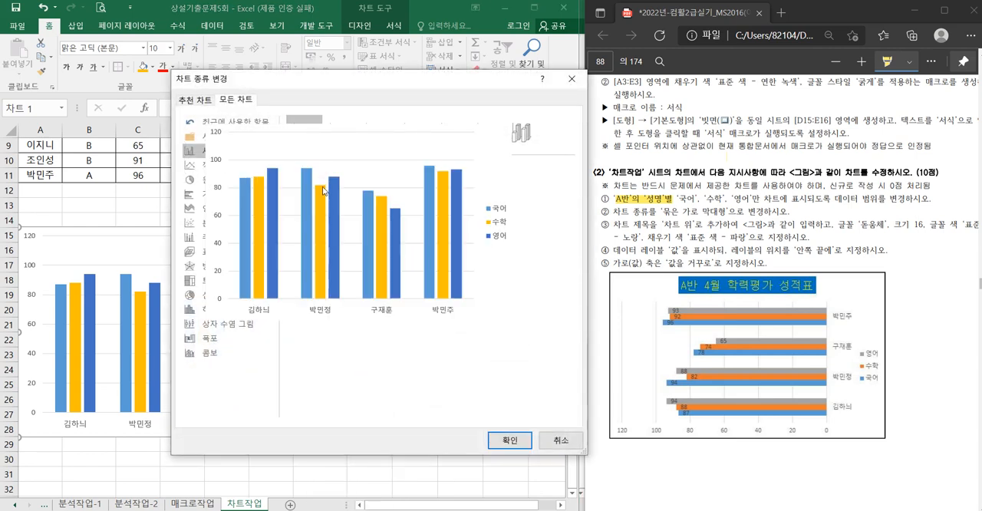
{"action": "left_click", "coordinate": [214, 197]}
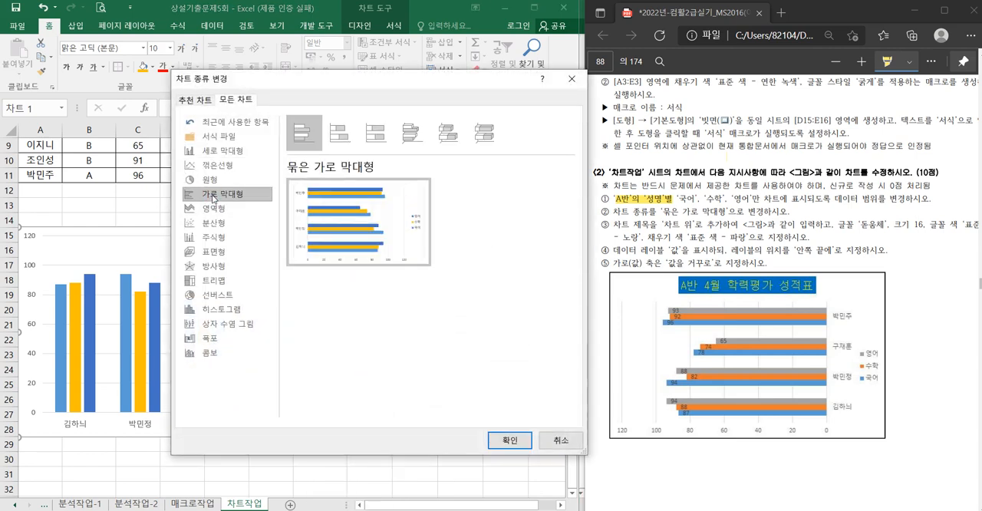
{"action": "left_click", "coordinate": [508, 439]}
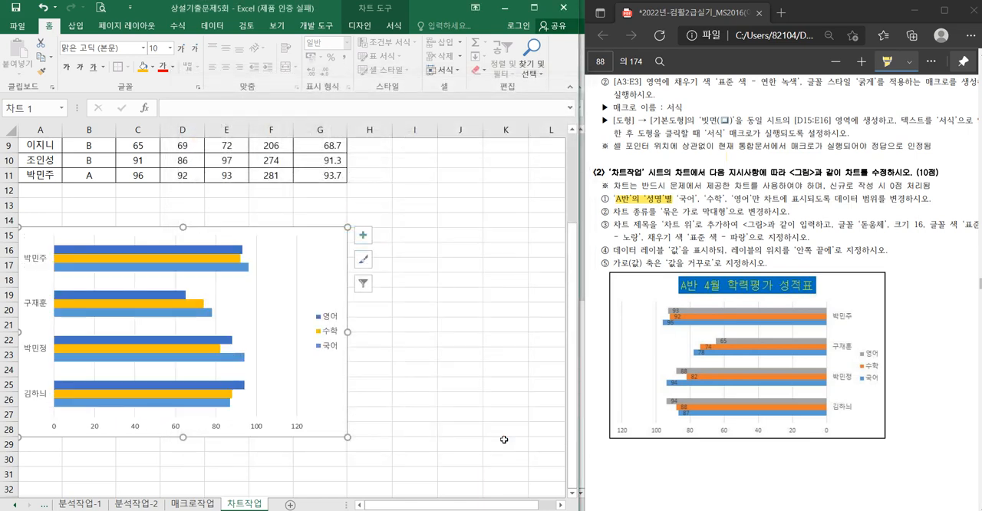
- Add a title above the chart and set its font to 돋움체, size 16
{"action": "left_click", "coordinate": [363, 234]}
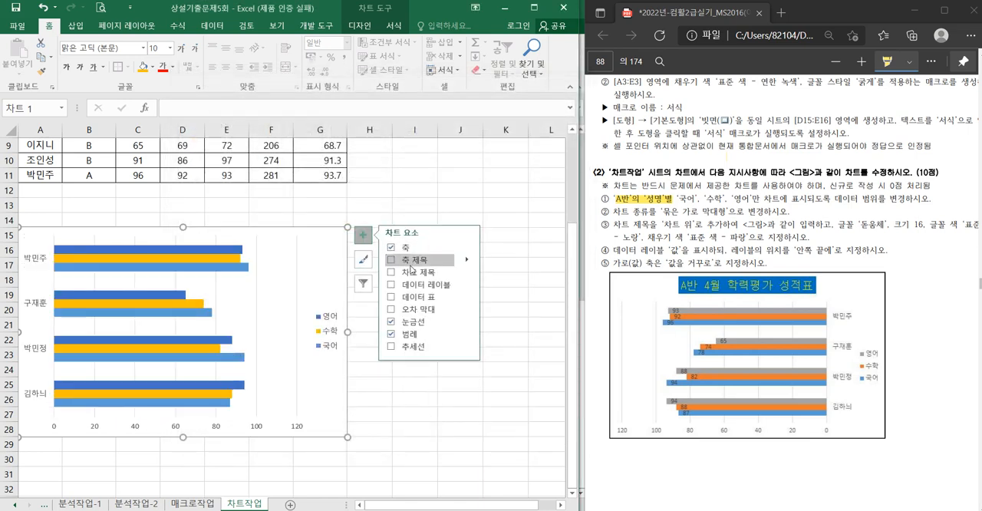
{"action": "left_click", "coordinate": [393, 273]}
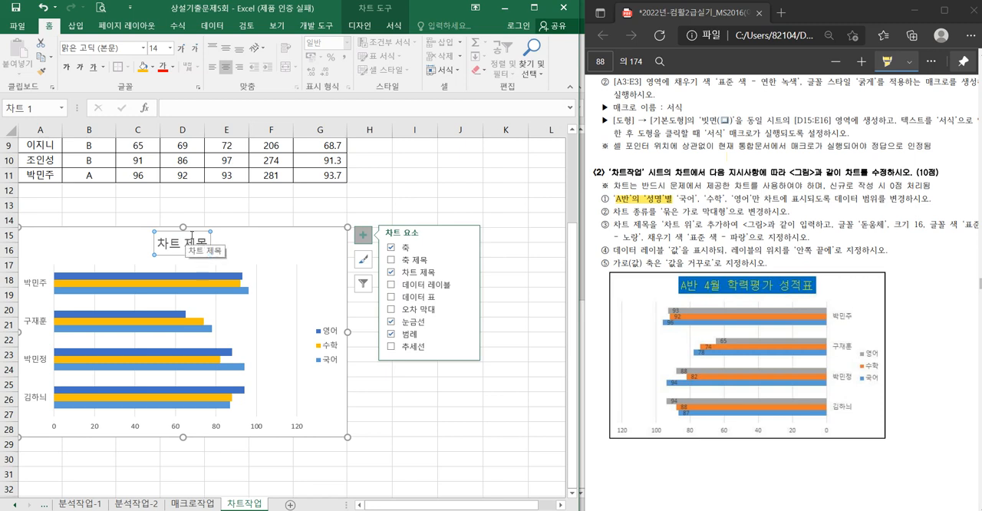
{"action": "left_click", "coordinate": [81, 51]}
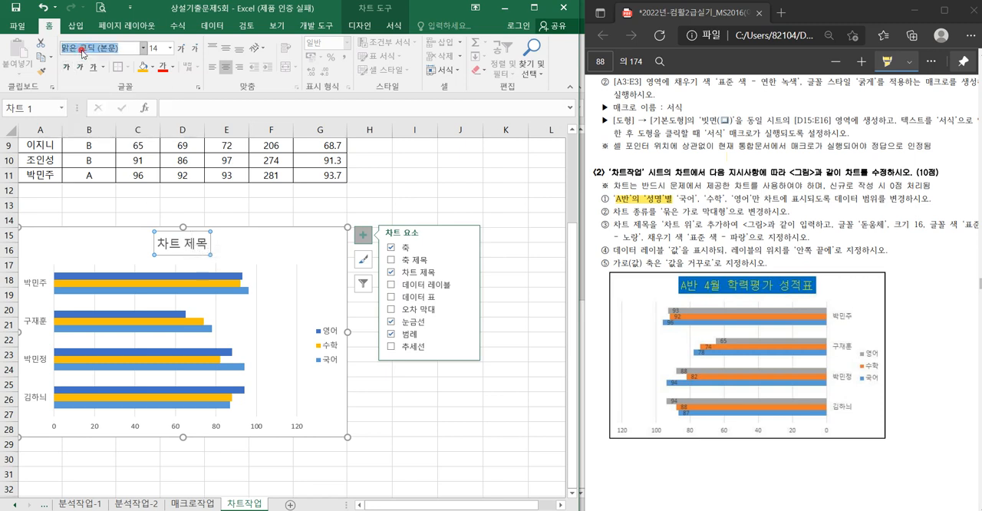
{"action": "type", "text": "ㄷ움"}
{"action": "key", "text": "Return"}
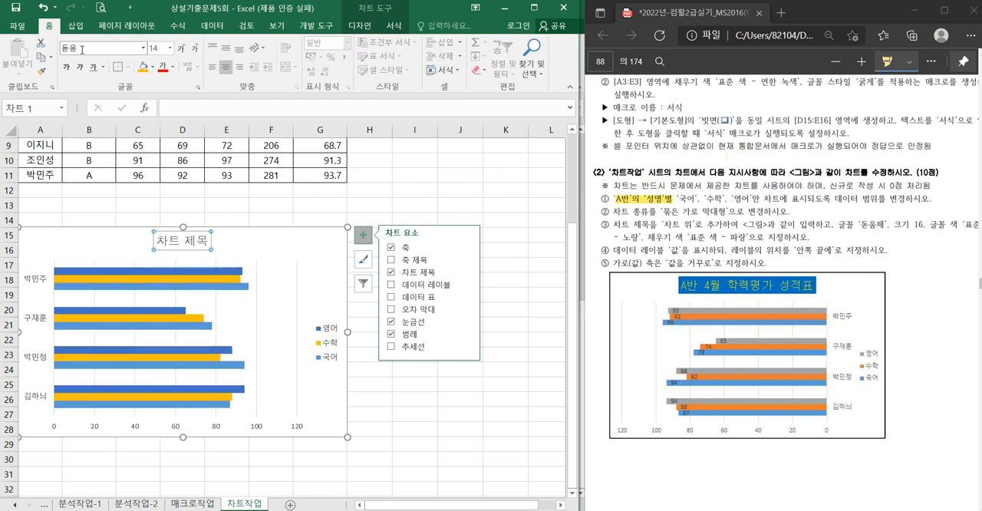
{"action": "left_click", "coordinate": [82, 50]}
{"action": "type", "text": "체"}
{"action": "key", "text": "BackSpace"}
{"action": "type", "text": "ㄷ돋움체"}
{"action": "key", "text": "Return"}
{"action": "left_click", "coordinate": [152, 47]}
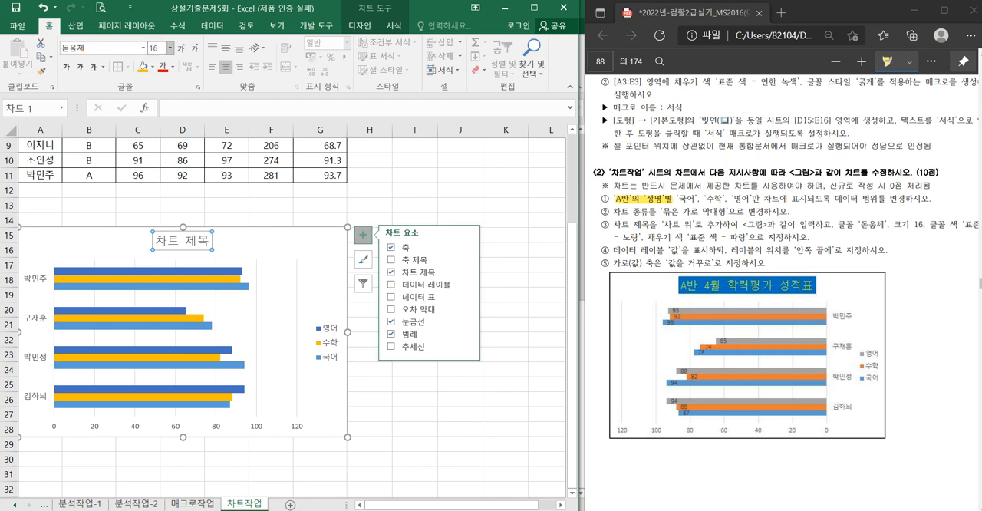
{"action": "type", "text": "16"}
{"action": "key", "text": "Return"}
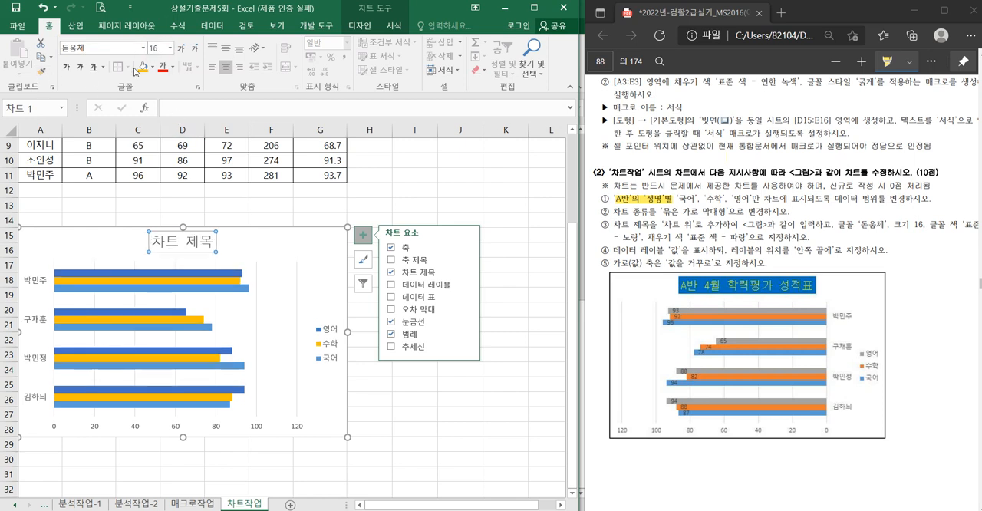
- Set the chart title's font color to the standard color 노랑 and its fill to the standard color 파랑
{"action": "left_click", "coordinate": [171, 68]}
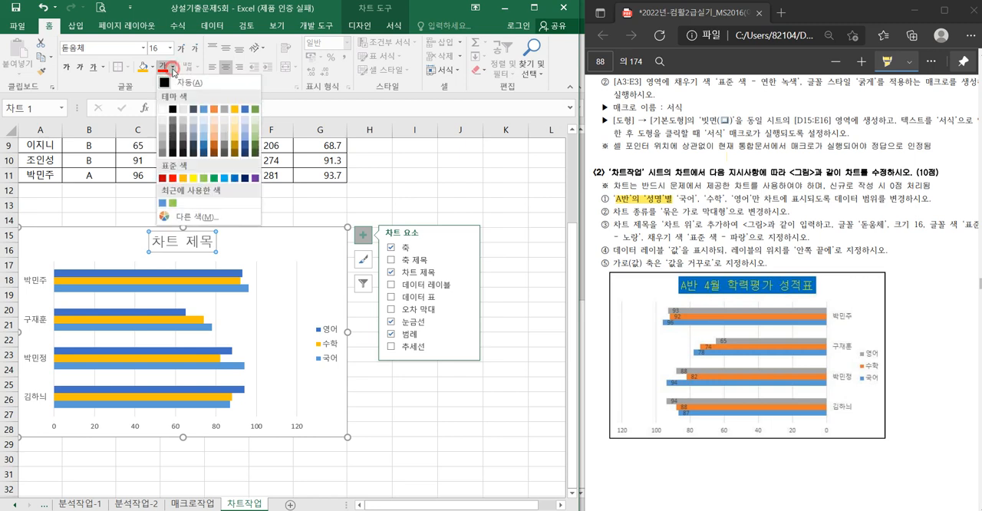
{"action": "left_click", "coordinate": [235, 181]}
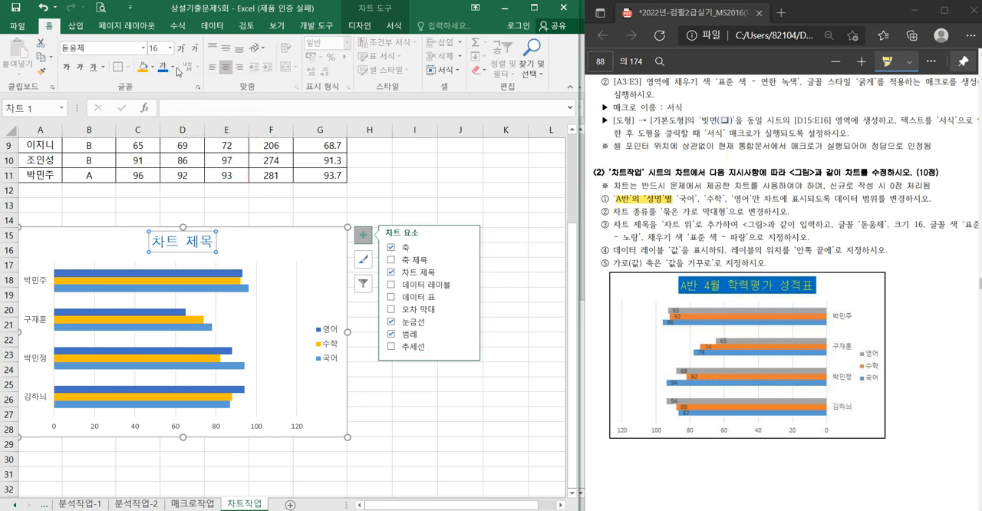
{"action": "left_click", "coordinate": [174, 68]}
{"action": "left_click", "coordinate": [194, 181]}
{"action": "left_click", "coordinate": [153, 67]}
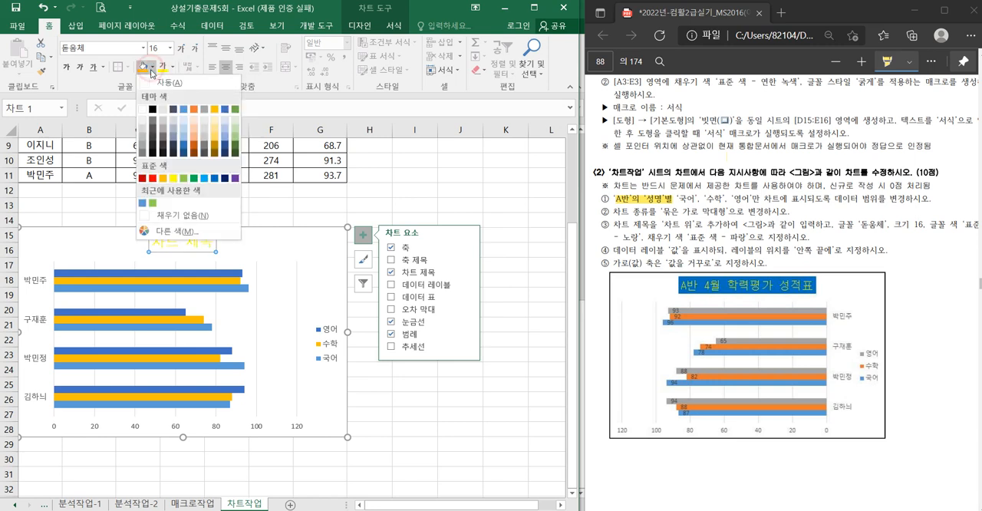
{"action": "left_click", "coordinate": [214, 178]}
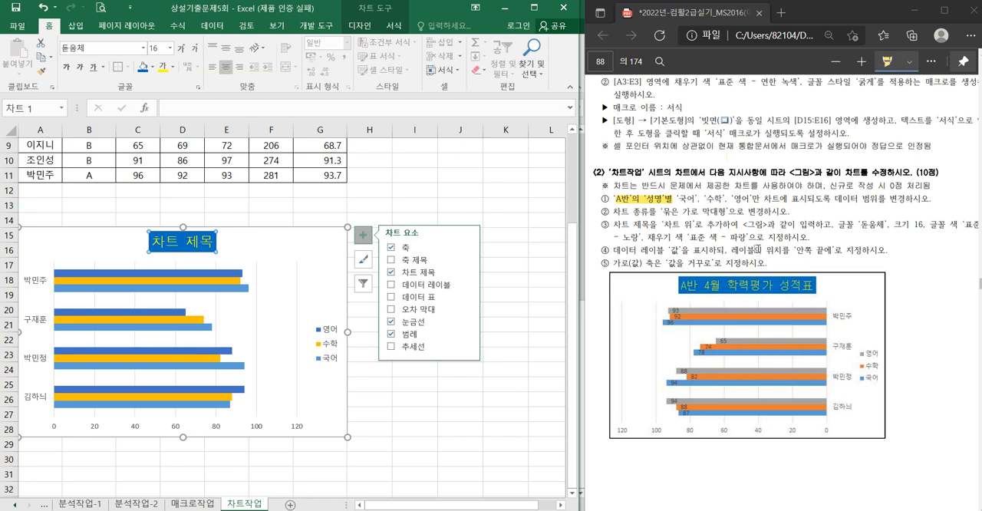
- Highlight 레이블 '값' in the PDF's chart instructions and add data labels to the chart positioned at 안쪽 끝에
{"action": "left_click_drag", "start_coordinate": [641, 249], "coordinate": [678, 250]}
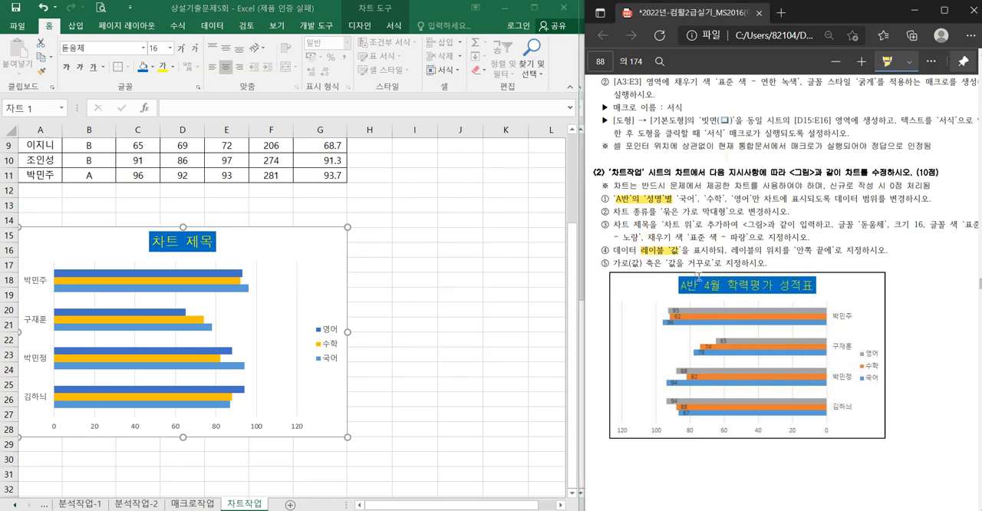
{"action": "left_click", "coordinate": [315, 256]}
{"action": "left_click", "coordinate": [325, 254]}
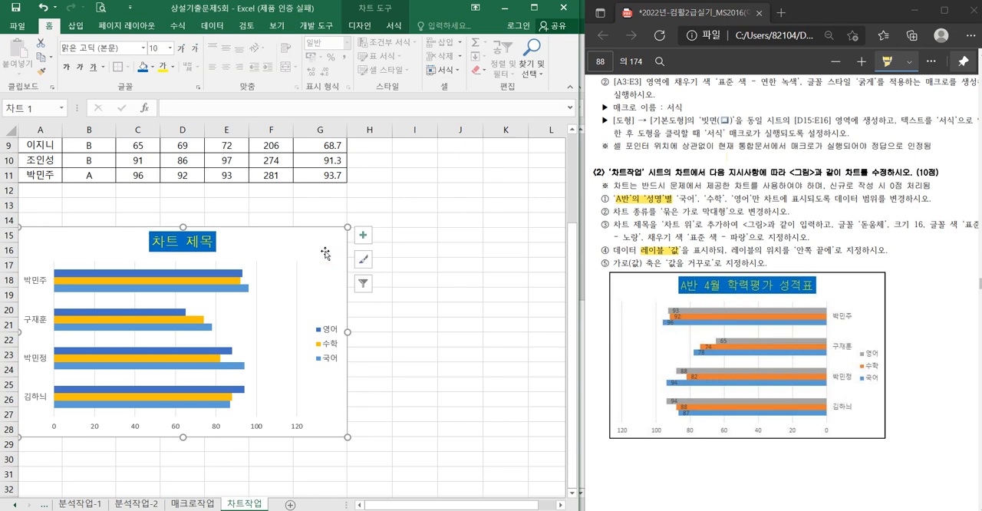
{"action": "left_click", "coordinate": [363, 235]}
{"action": "left_click", "coordinate": [466, 284]}
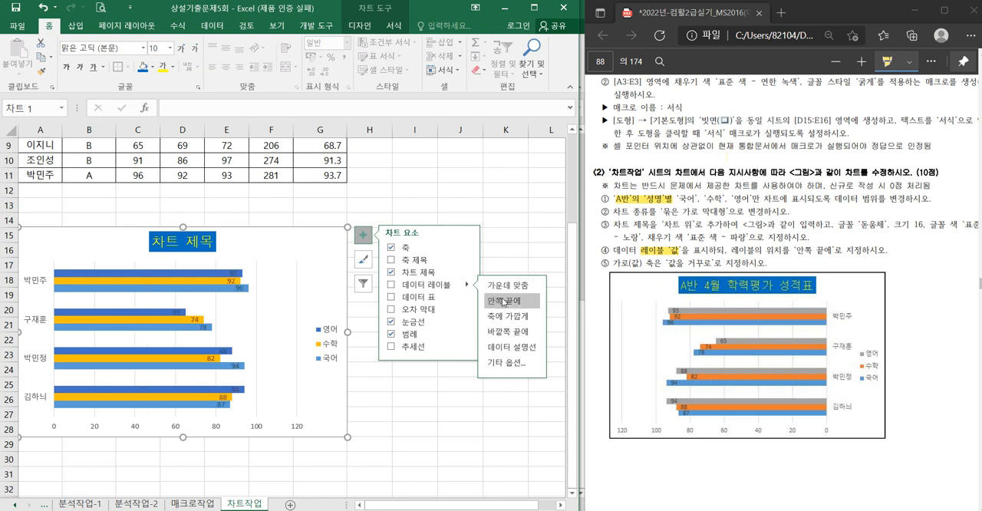
{"action": "left_click", "coordinate": [503, 301]}
- Highlight '가로(값) 축' and '값을 거꾸로' in the fifth chart instruction of the PDF
{"action": "left_click", "coordinate": [668, 262]}
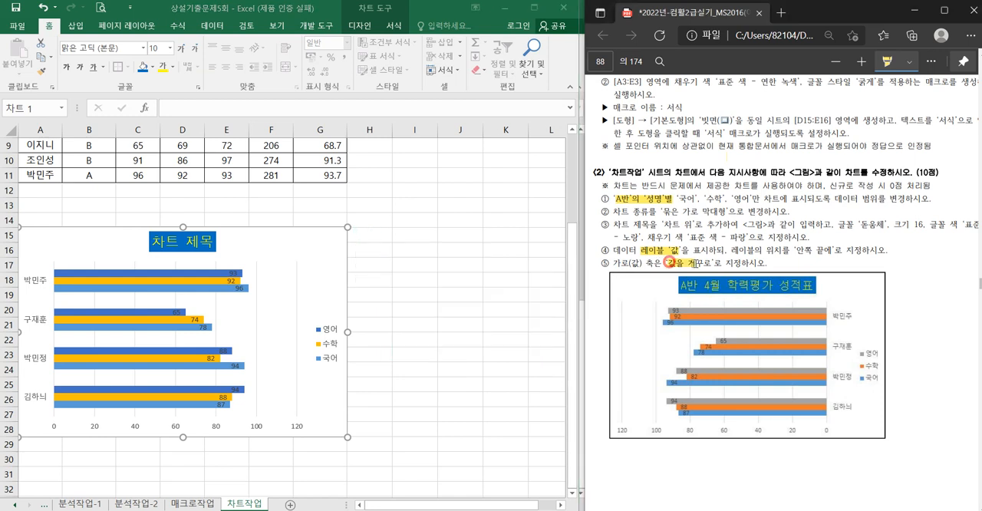
{"action": "left_click_drag", "start_coordinate": [695, 264], "coordinate": [711, 263]}
{"action": "left_click_drag", "start_coordinate": [615, 264], "coordinate": [645, 263]}
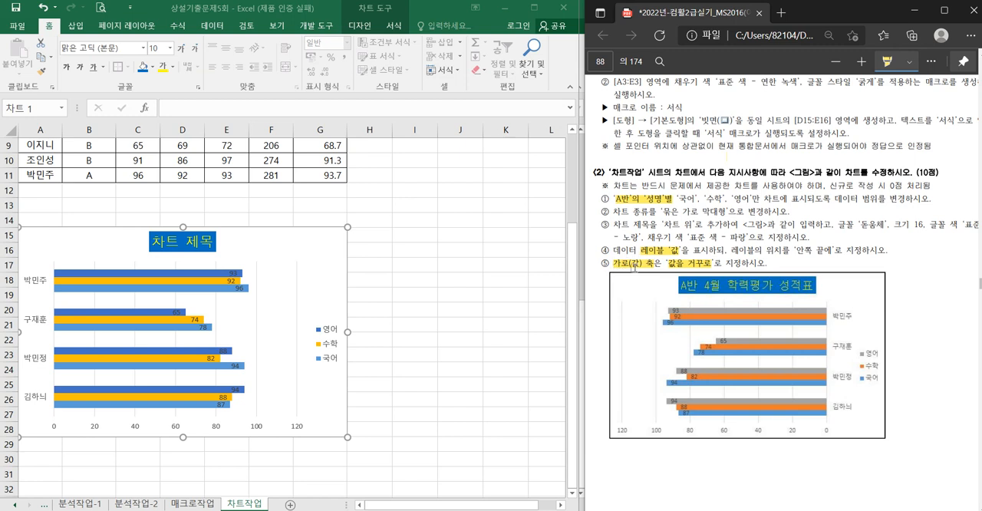
- Set the chart's horizontal value axis to 값을 거꾸로 and close the axis formatting options
{"action": "left_click", "coordinate": [134, 431]}
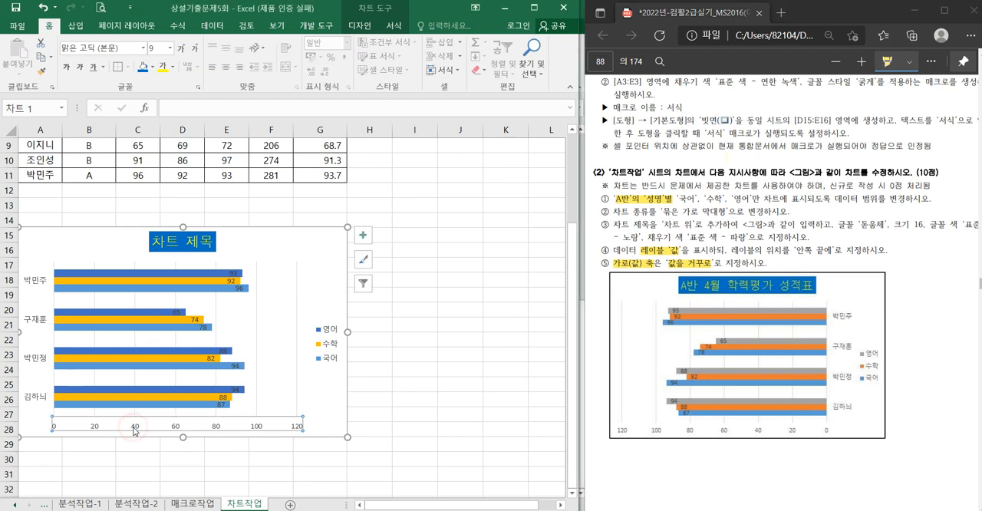
{"action": "double_click", "coordinate": [135, 431]}
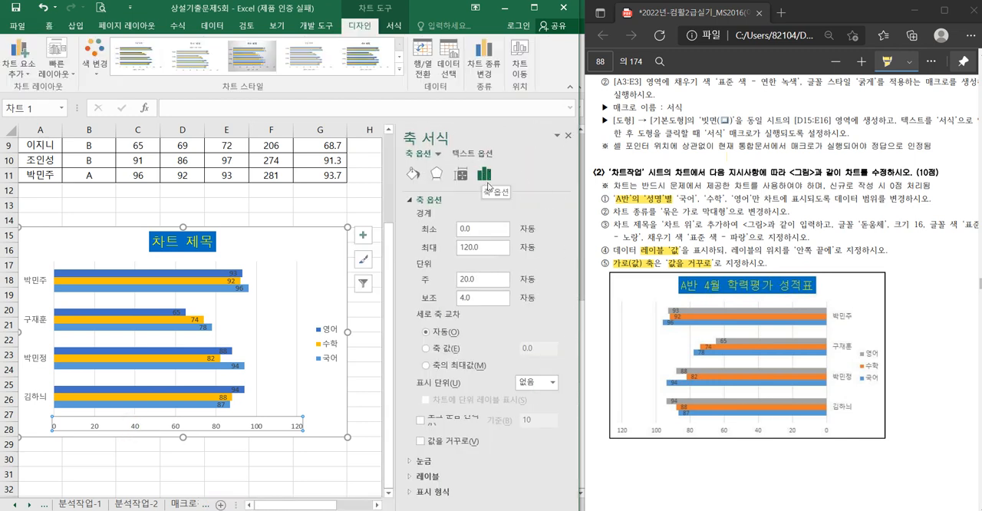
{"action": "left_click", "coordinate": [421, 442]}
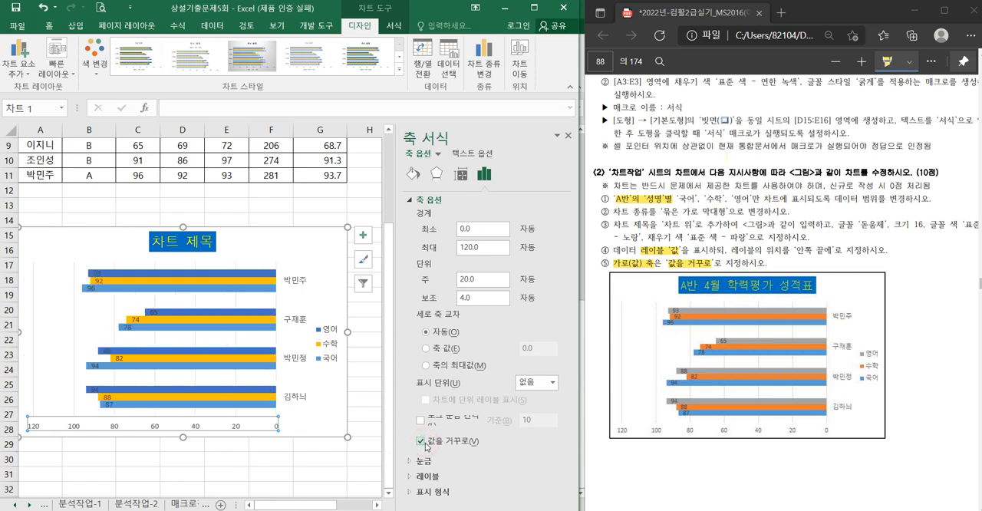
{"action": "left_click", "coordinate": [421, 442]}
{"action": "left_click", "coordinate": [421, 442]}
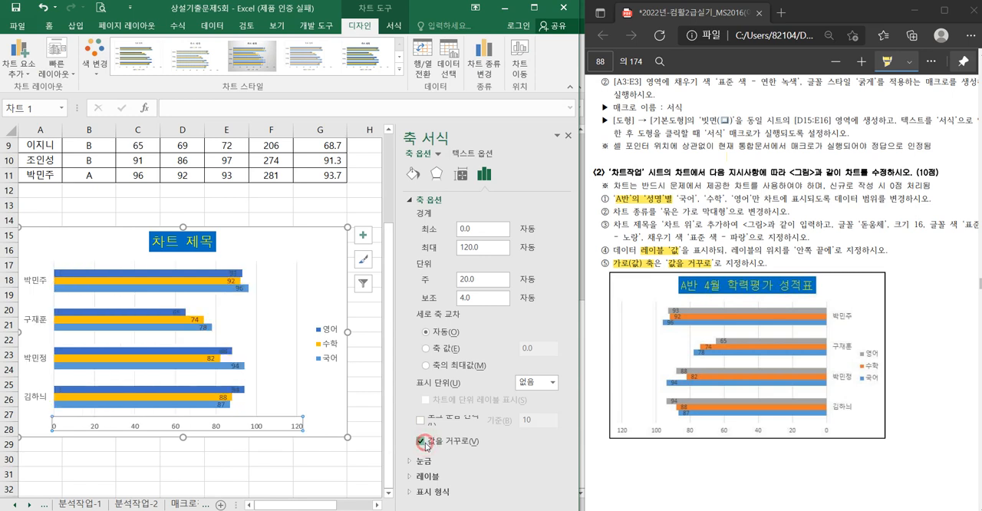
{"action": "left_click", "coordinate": [421, 442]}
{"action": "left_click", "coordinate": [421, 442]}
{"action": "left_click", "coordinate": [421, 442]}
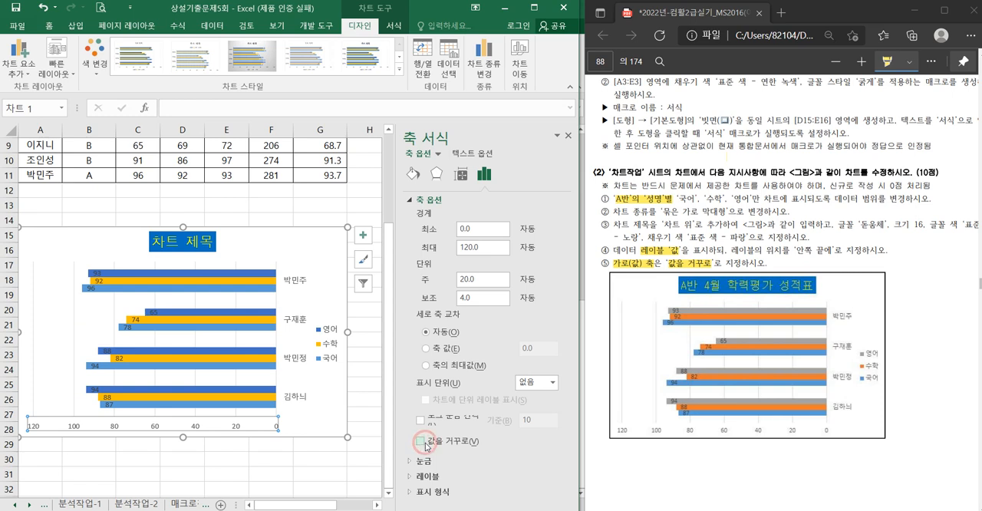
{"action": "left_click", "coordinate": [421, 443]}
{"action": "left_click", "coordinate": [568, 136]}
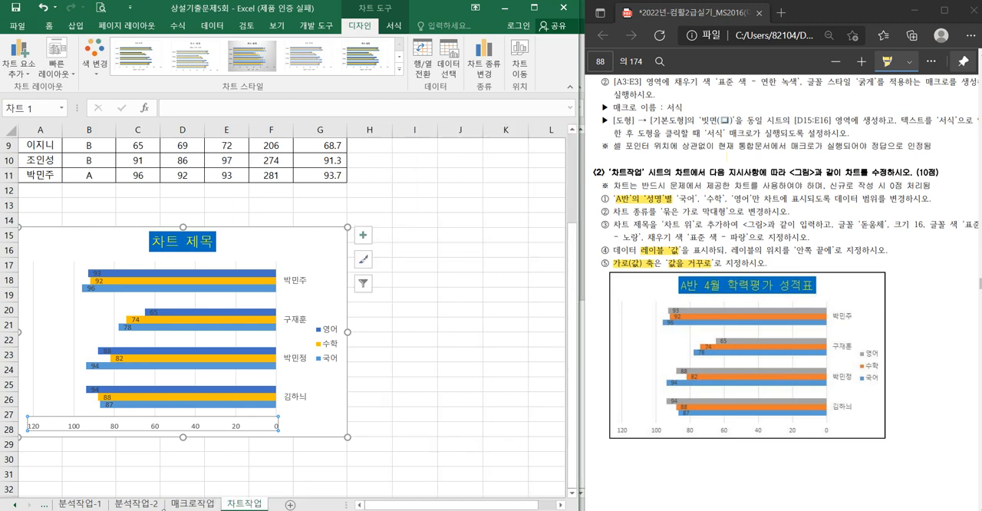
- Switch to the 계산작업 sheet and find its 문제-2 instructions in the PDF
{"action": "left_click", "coordinate": [51, 505]}
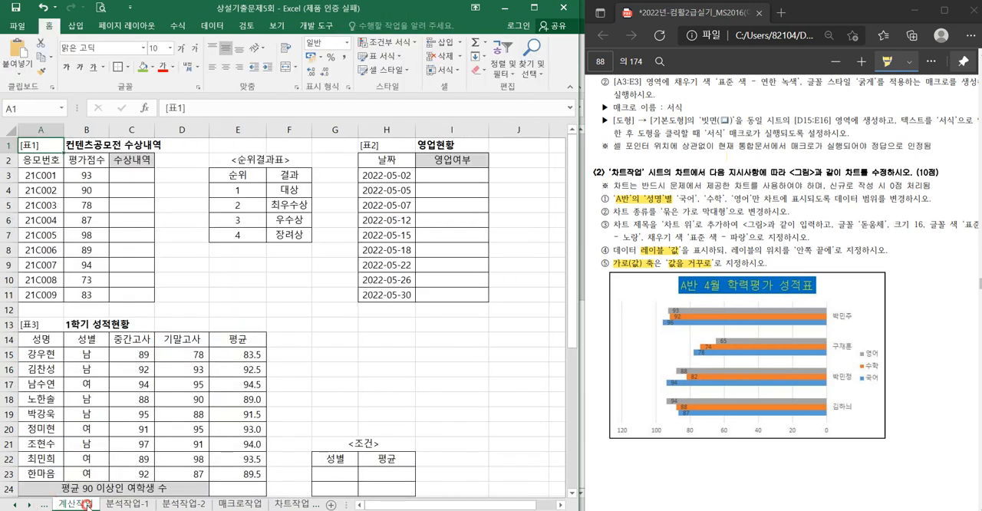
{"action": "left_click", "coordinate": [133, 174]}
{"action": "left_click", "coordinate": [674, 235]}
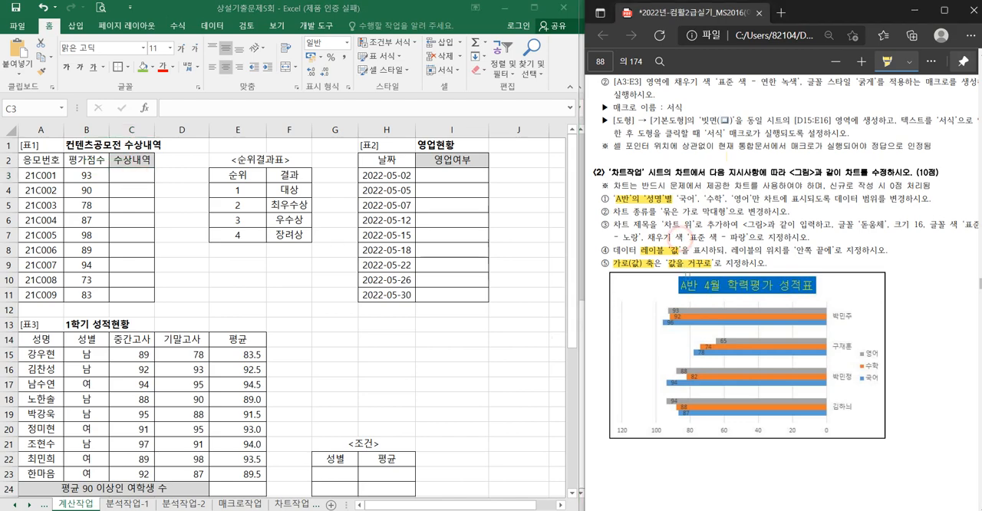
{"action": "scroll", "coordinate": [675, 238], "scroll_direction": "up", "scroll_amount": 15}
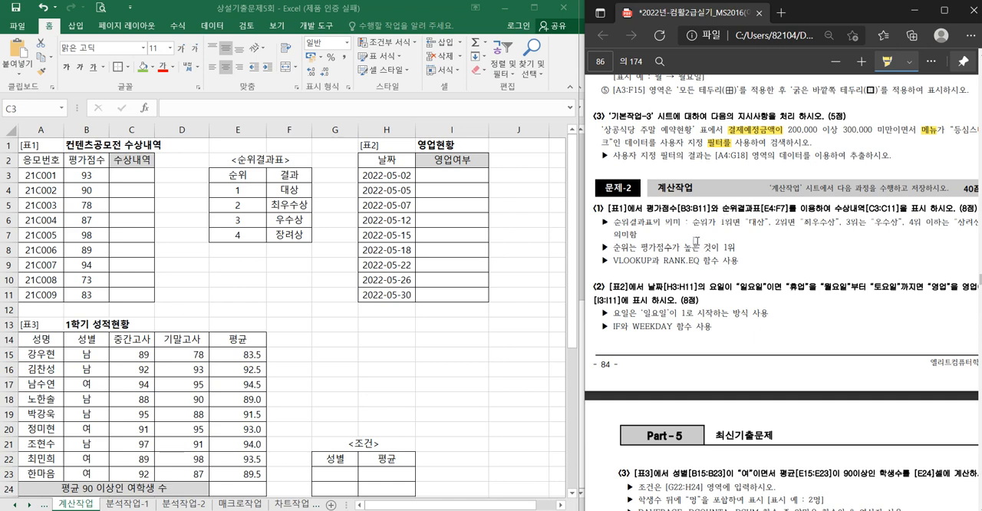
- Examine the rank and result entries of the 순위결과표 table in E4:F7
{"action": "left_click_drag", "start_coordinate": [239, 195], "coordinate": [241, 233]}
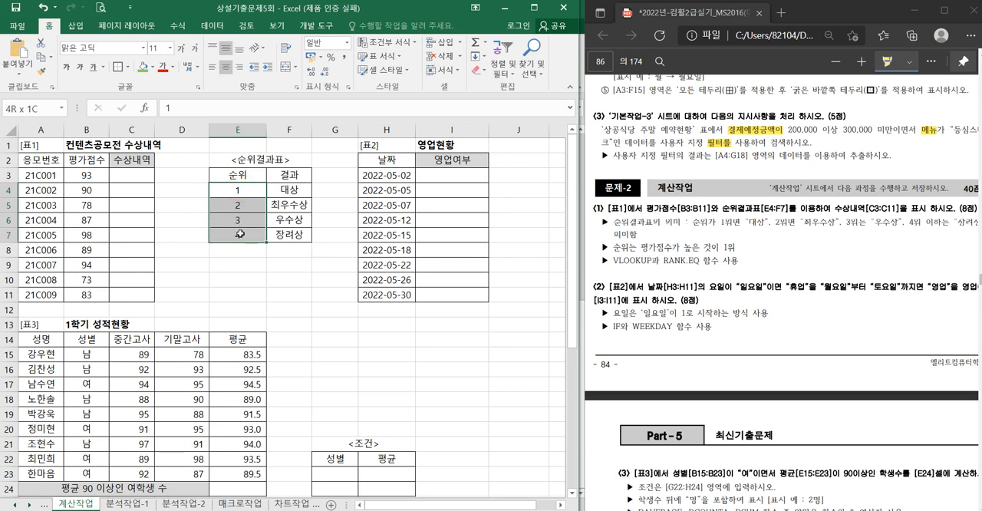
{"action": "mouse_move", "coordinate": [240, 184]}
{"action": "left_mouse_down"}
{"action": "mouse_move", "coordinate": [243, 236]}
{"action": "mouse_move", "coordinate": [242, 191]}
{"action": "left_mouse_up"}
{"action": "left_click_drag", "start_coordinate": [234, 257], "coordinate": [278, 274]}
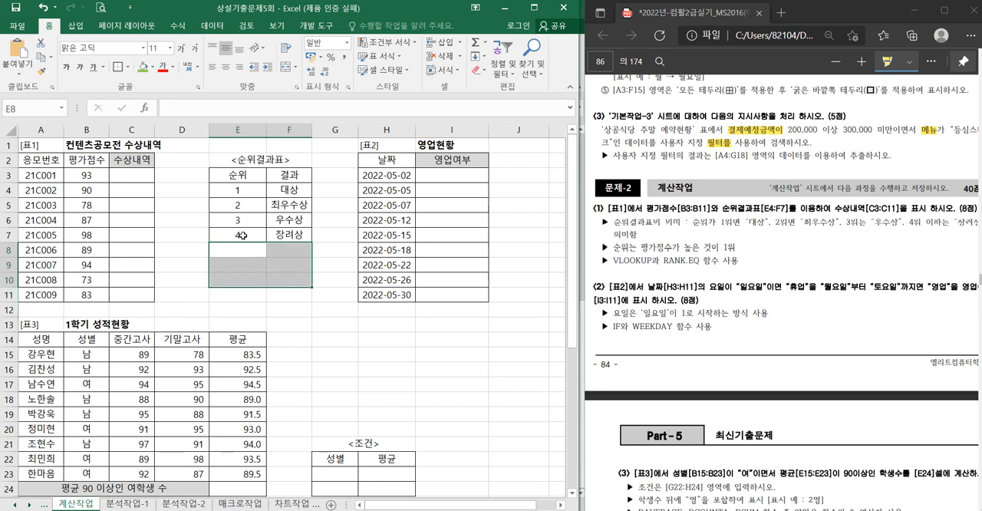
{"action": "left_click_drag", "start_coordinate": [242, 235], "coordinate": [286, 240]}
- Start a VLOOKUP formula in C3 with RANK.EQ nested as its lookup value
{"action": "left_click", "coordinate": [131, 176]}
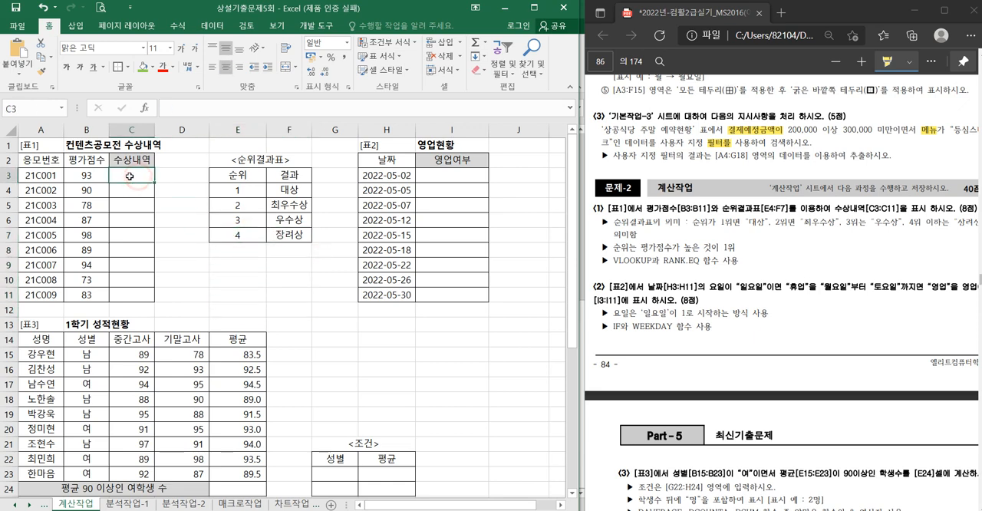
{"action": "type", "text": "=vl"}
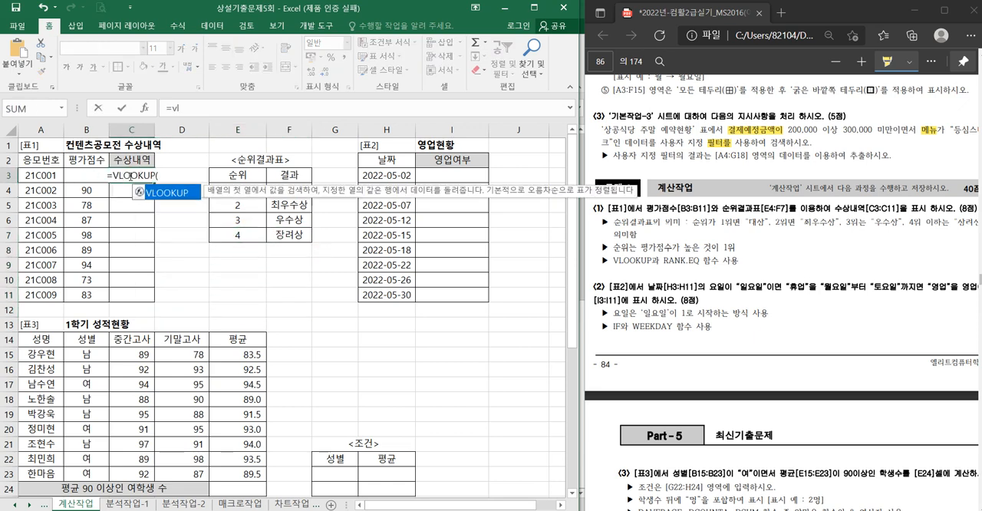
{"action": "key", "text": "Tab"}
{"action": "type", "text": "ran"}
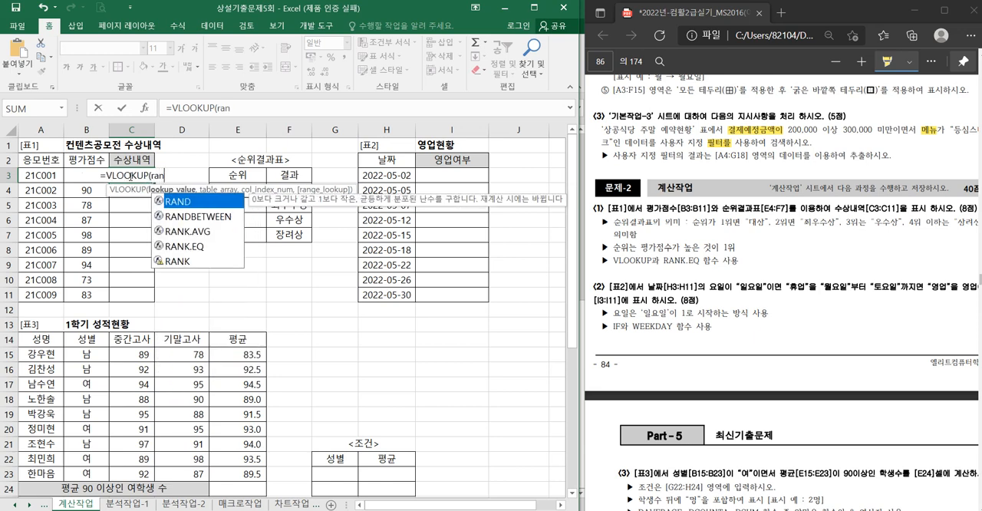
{"action": "key", "text": "Down"}
{"action": "key", "text": "Down"}
{"action": "key", "text": "Down"}
{"action": "key", "text": "Tab"}
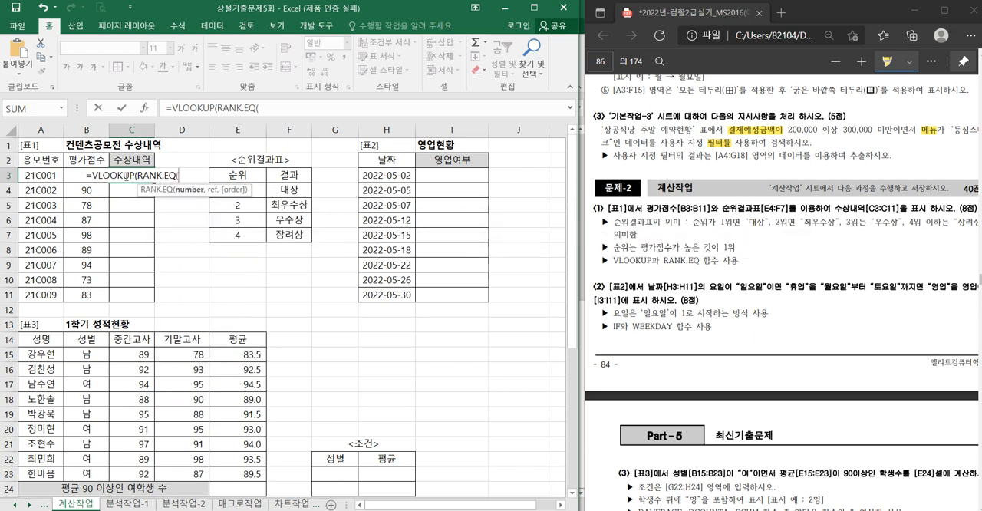
- Complete the nested RANK.EQ with the number B3 and the absolute range $B$3:$B$11
{"action": "left_click", "coordinate": [82, 161]}
{"action": "key", "text": "Down"}
{"action": "type", "text": ","}
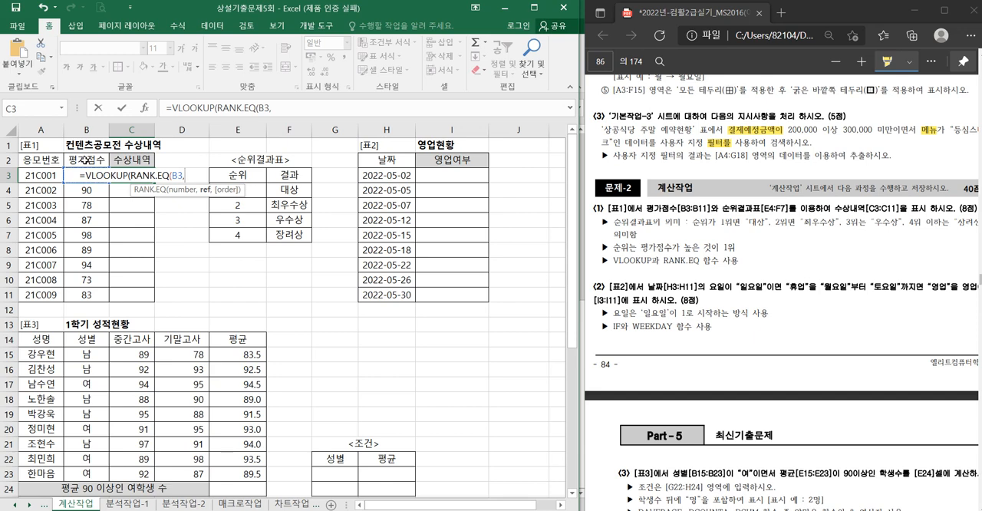
{"action": "left_click_drag", "start_coordinate": [95, 288], "coordinate": [95, 175]}
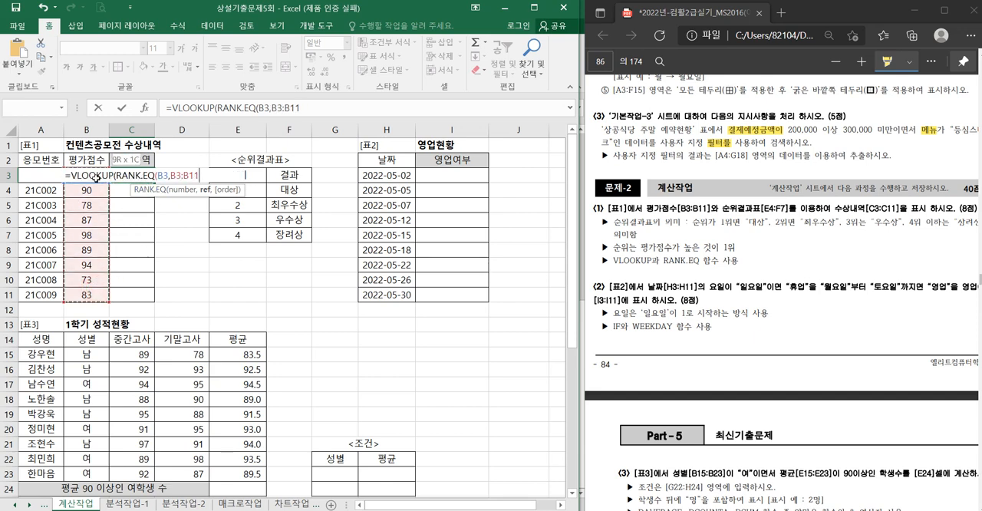
{"action": "key", "text": "F4"}
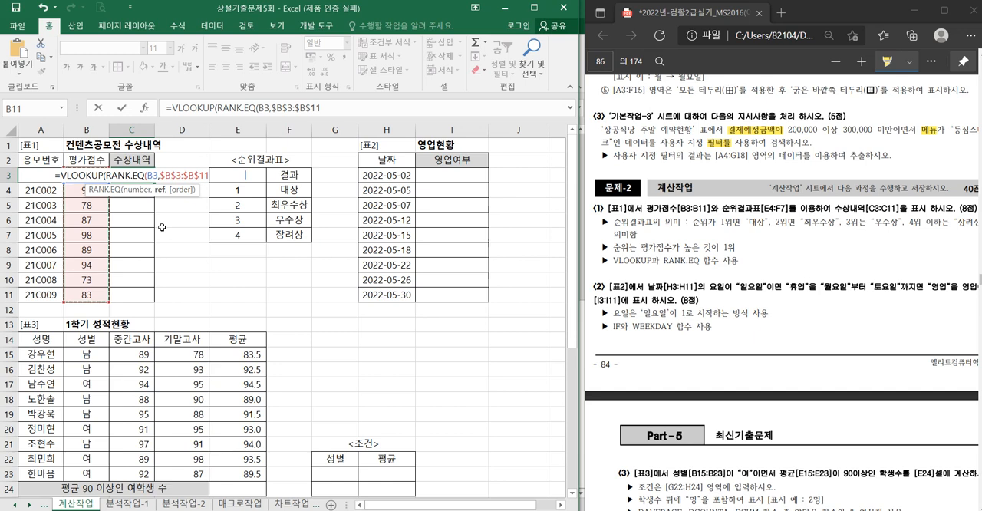
{"action": "type", "text": "),"}
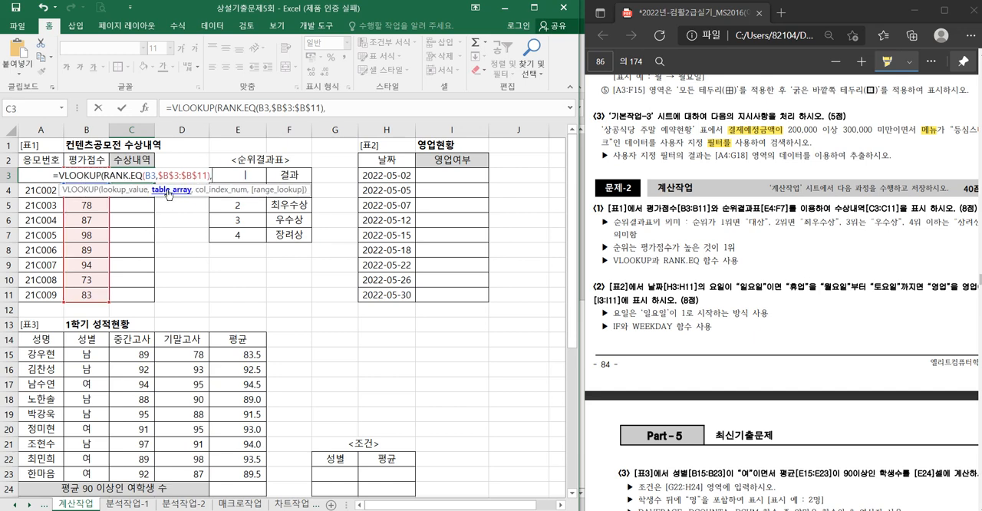
- Finish the VLOOKUP with table $E$4:$F$7, column 2 and TRUE, and fill it down to C11
{"action": "left_click_drag", "start_coordinate": [284, 235], "coordinate": [244, 190]}
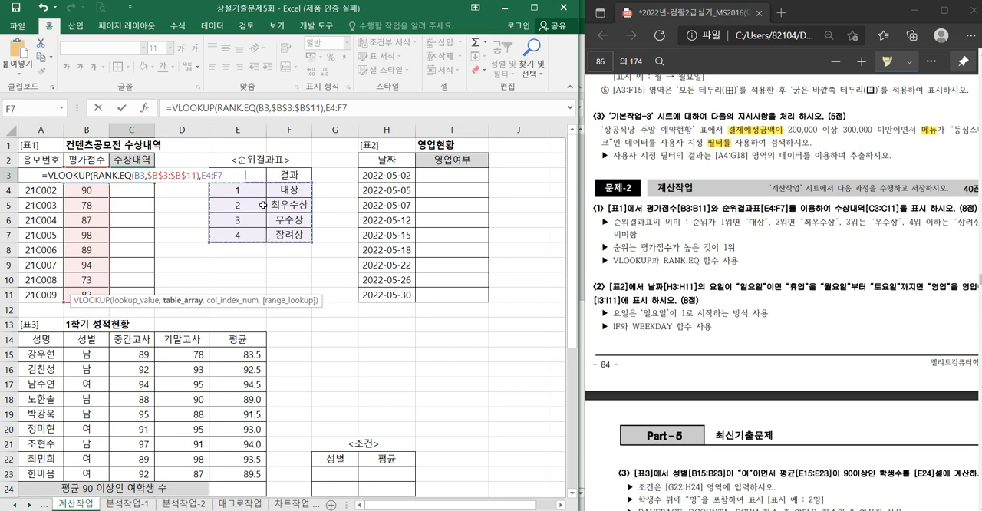
{"action": "key", "text": "F4"}
{"action": "type", "text": ","}
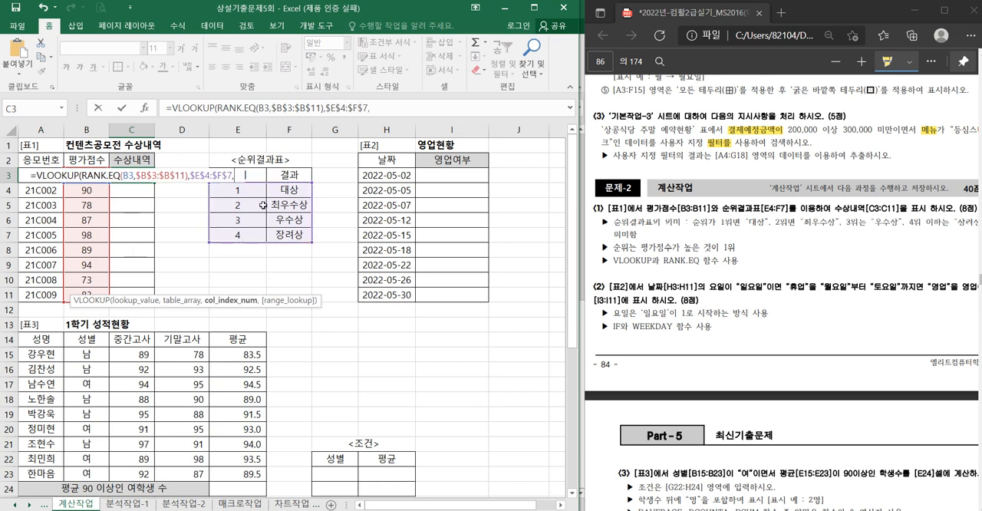
{"action": "type", "text": "2,"}
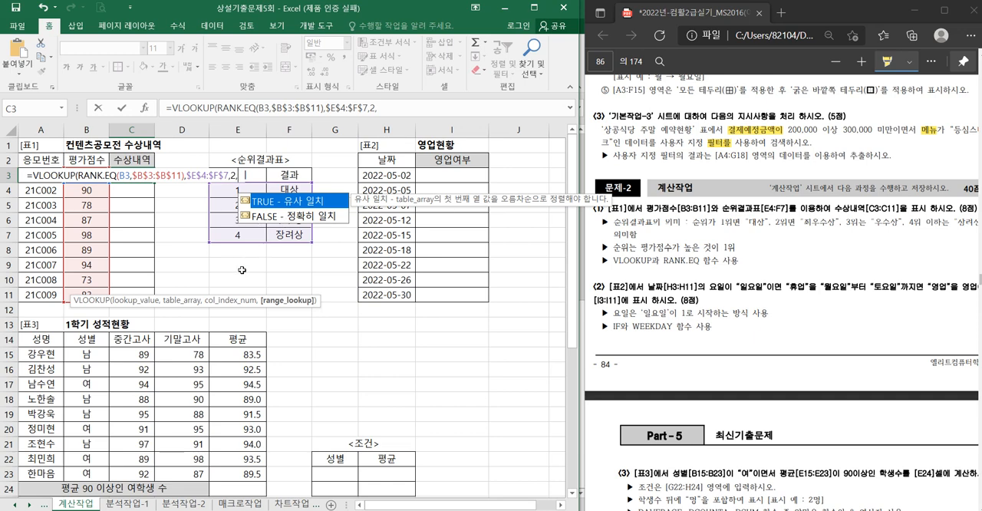
{"action": "key", "text": "Tab"}
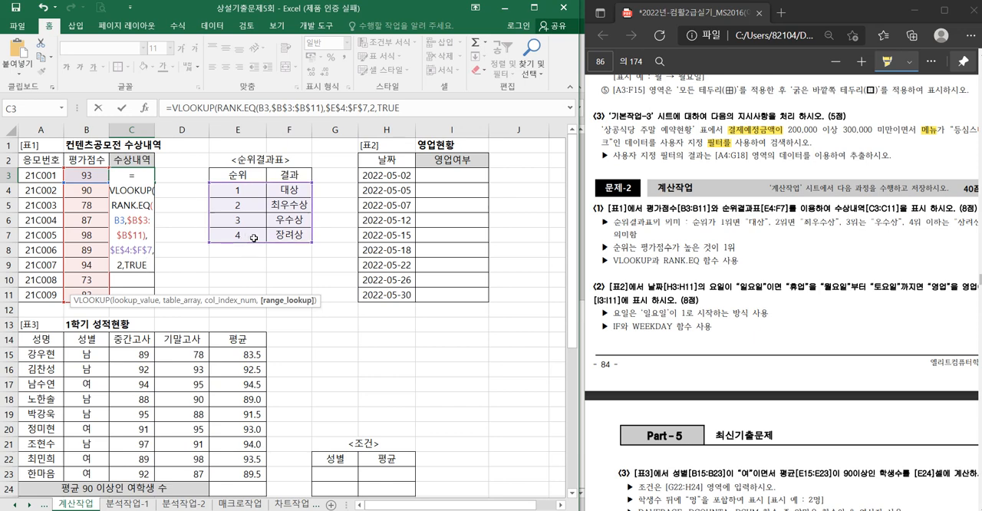
{"action": "key", "text": "ctrl+Return"}
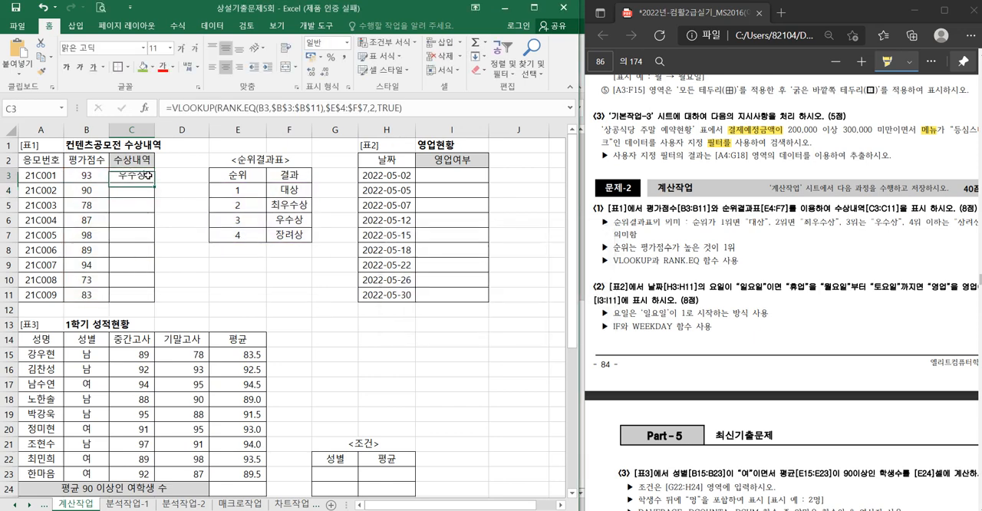
{"action": "double_click", "coordinate": [155, 181]}
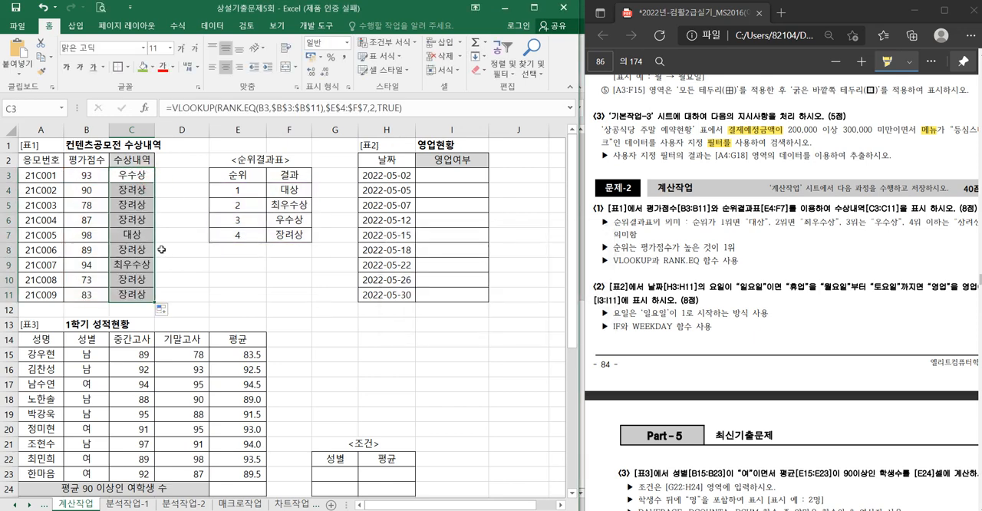
- Review the C3 formula's lookup_value argument against the ranks in the 순위결과표
{"action": "double_click", "coordinate": [134, 175]}
{"action": "left_click", "coordinate": [87, 176]}
{"action": "left_click", "coordinate": [88, 205]}
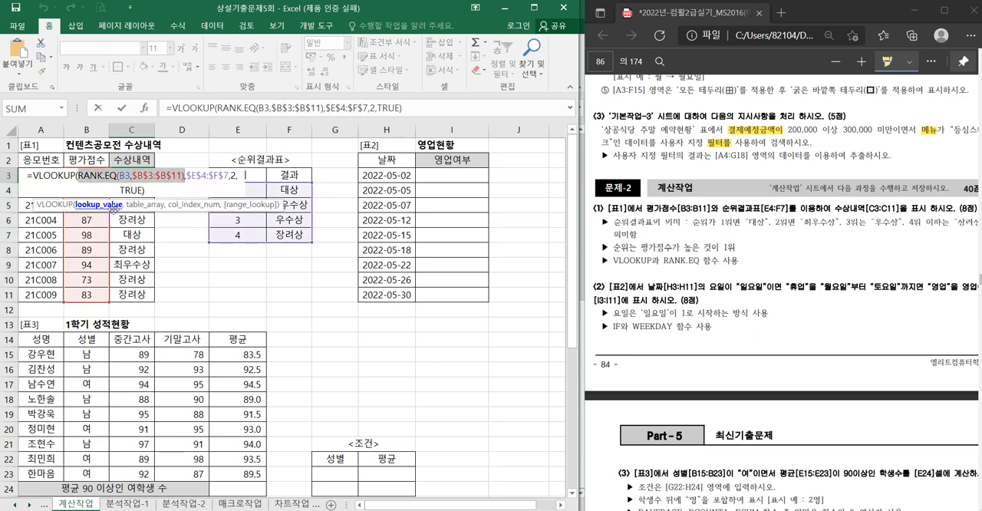
{"action": "key", "text": "Escape"}
{"action": "left_click_drag", "start_coordinate": [238, 192], "coordinate": [236, 234]}
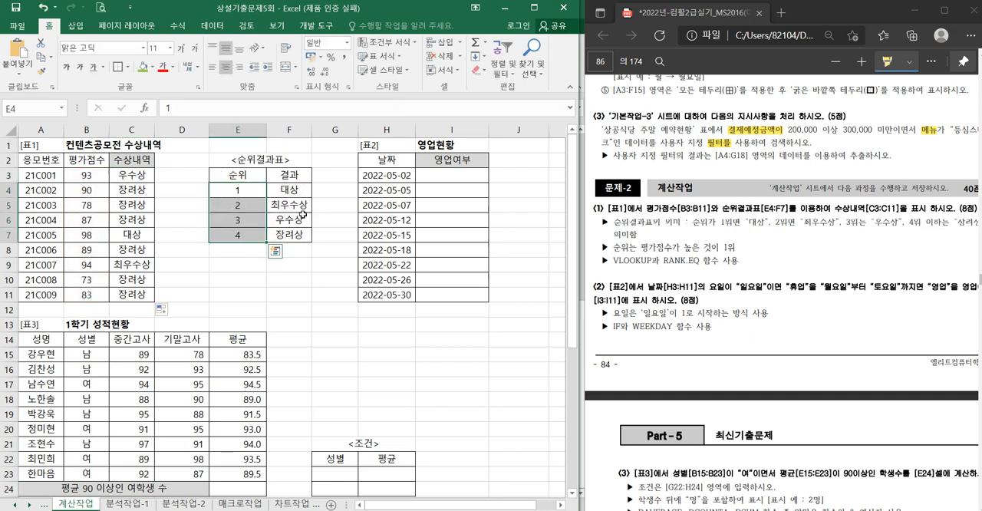
{"action": "double_click", "coordinate": [121, 178]}
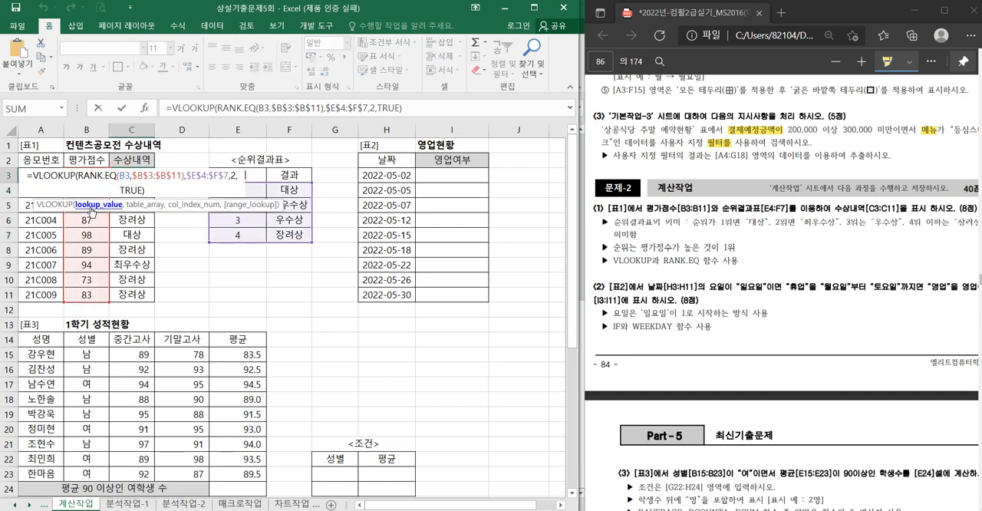
{"action": "left_click", "coordinate": [94, 205]}
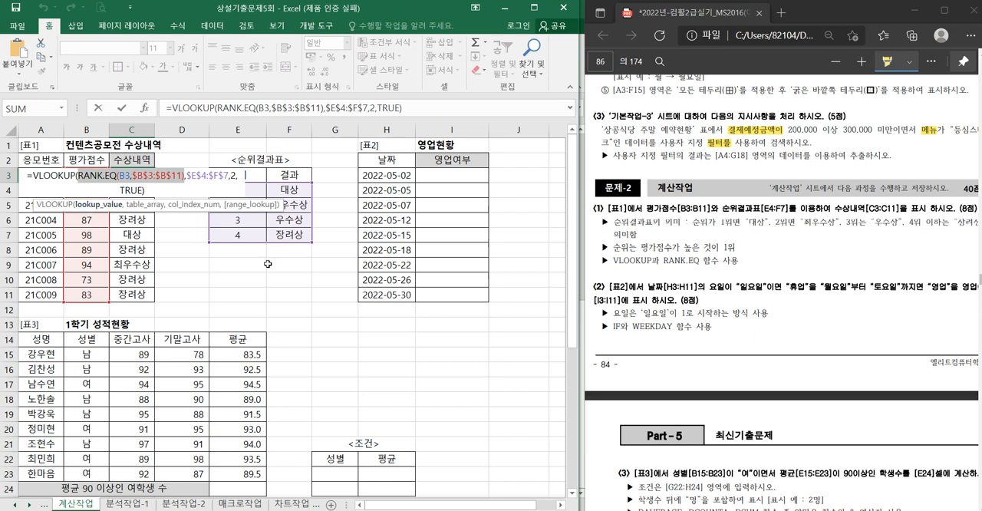
{"action": "key", "text": "ctrl+Return"}
- Highlight '휴업', '영업' and the phrase about 일요일 starting at 1 in the PDF's [표2] task
{"action": "left_click", "coordinate": [452, 176]}
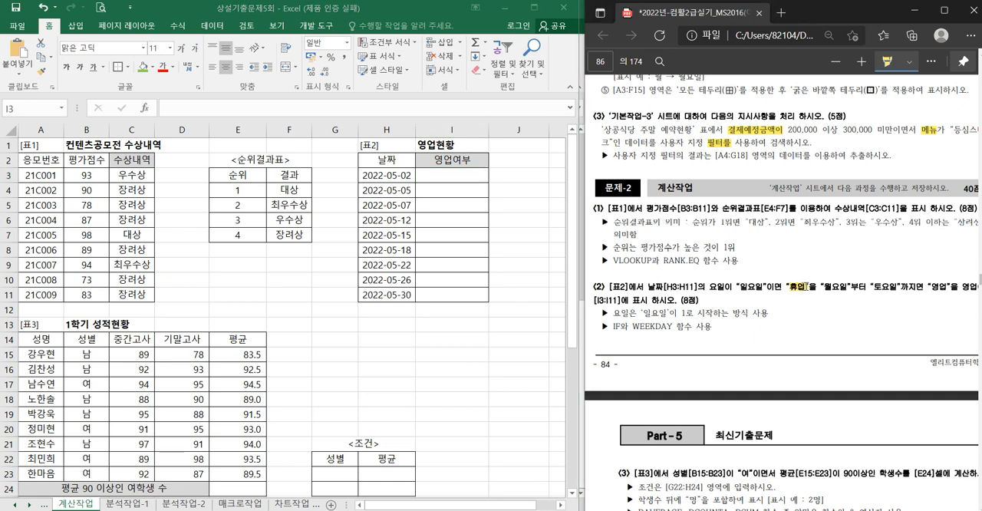
{"action": "left_click_drag", "start_coordinate": [790, 287], "coordinate": [809, 286]}
{"action": "left_click_drag", "start_coordinate": [929, 287], "coordinate": [945, 289]}
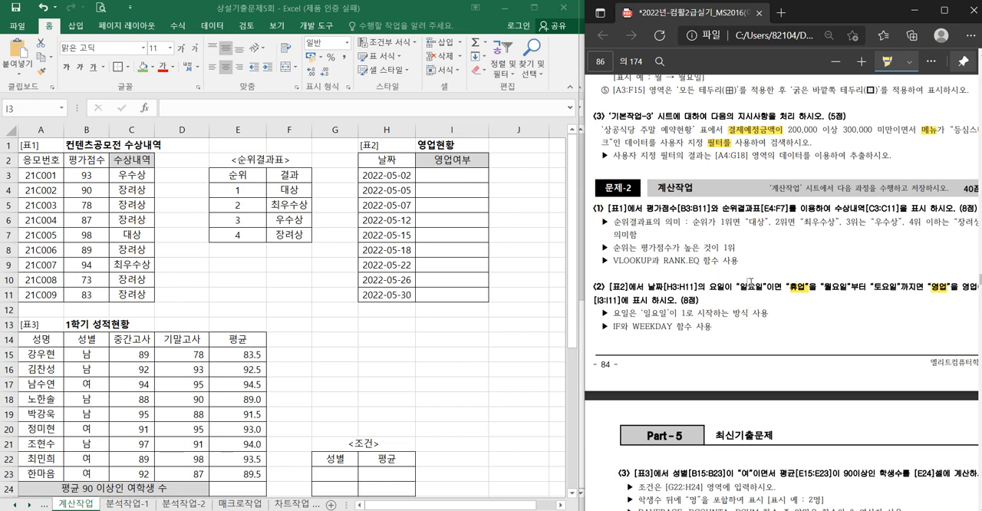
{"action": "mouse_move", "coordinate": [644, 318]}
{"action": "left_mouse_down"}
{"action": "mouse_move", "coordinate": [767, 317]}
{"action": "mouse_move", "coordinate": [681, 318]}
{"action": "left_mouse_up"}
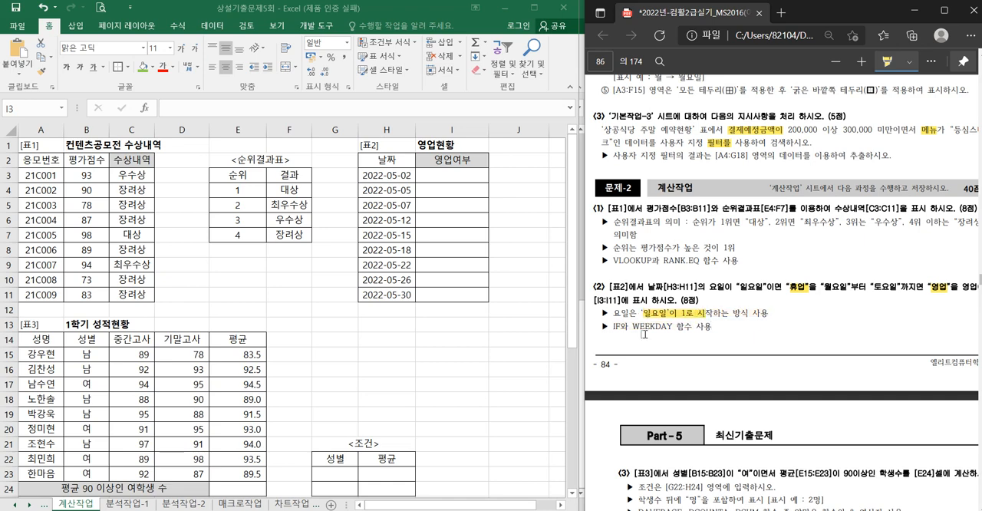
- Start a WEEKDAY formula in I3 of the 영업현황 table with the date in H3 as serial_number
{"action": "left_click", "coordinate": [448, 175]}
{"action": "type", "text": "="}
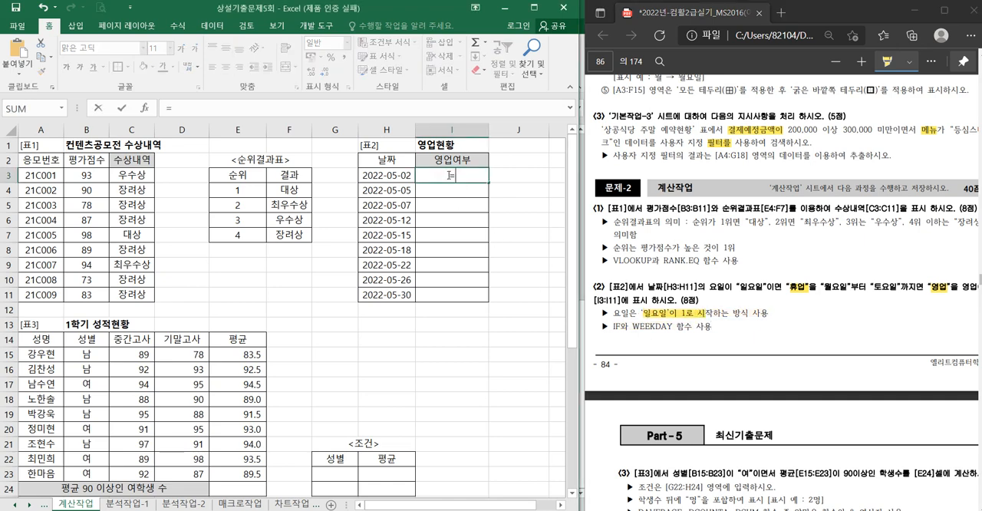
{"action": "type", "text": "w"}
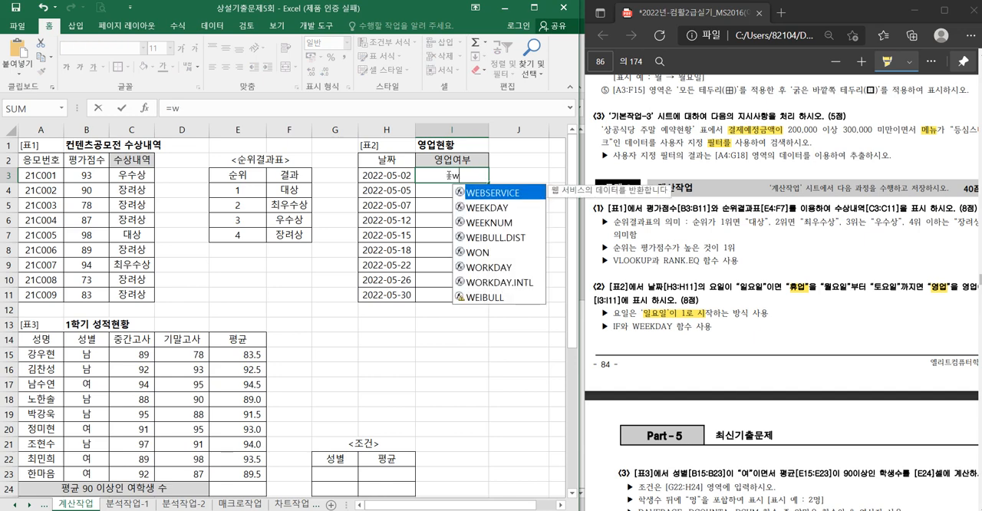
{"action": "key", "text": "Down"}
{"action": "key", "text": "Tab"}
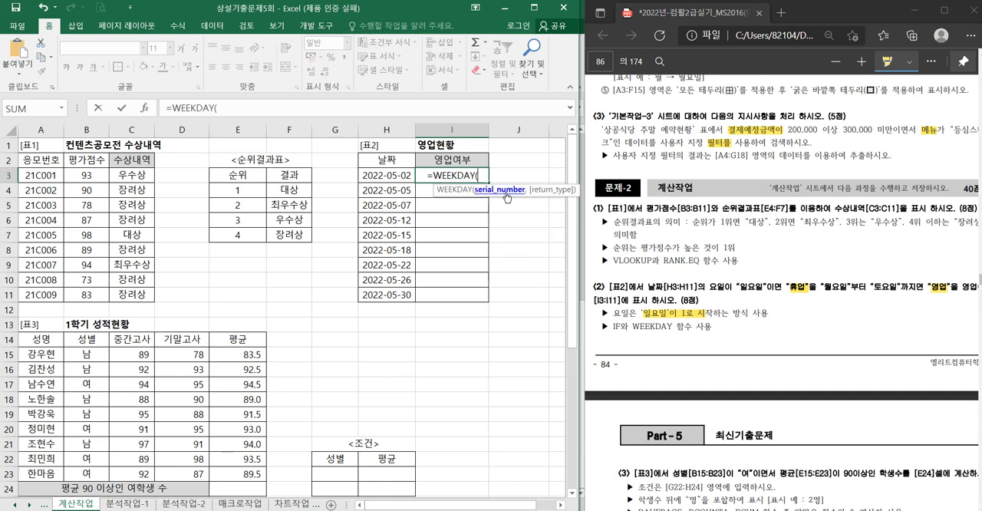
{"action": "left_click", "coordinate": [391, 175]}
- Complete the WEEKDAY formula in I3 with return type 1 and fill it down to I11
{"action": "type", "text": ","}
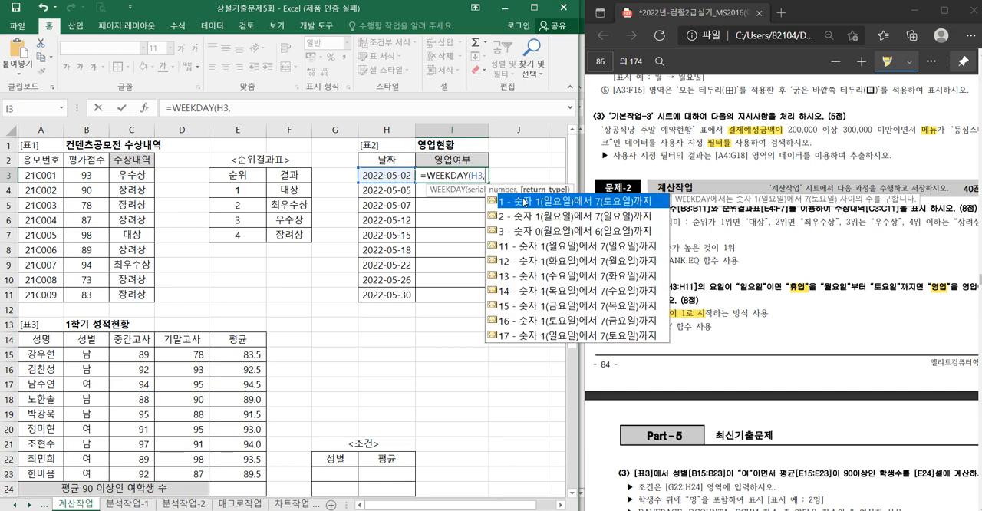
{"action": "key", "text": "BackSpace"}
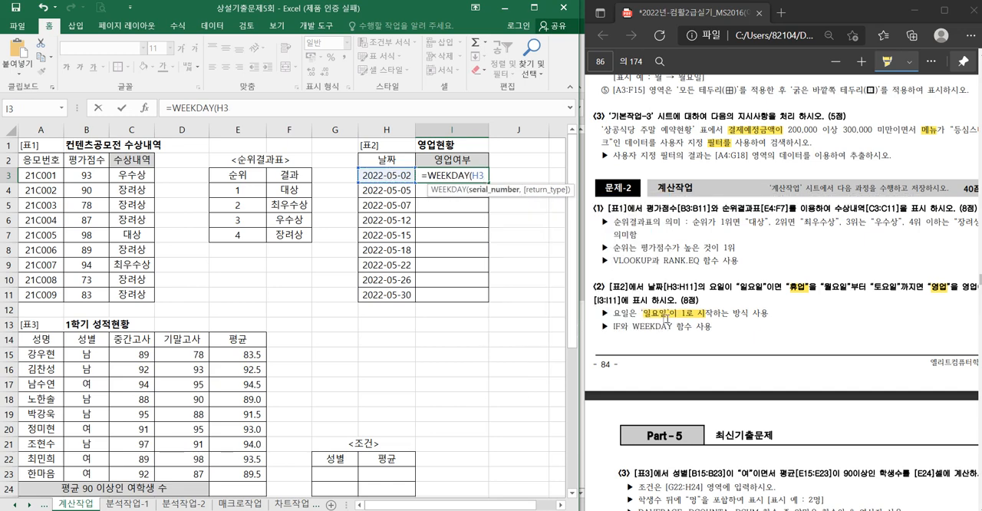
{"action": "type", "text": ","}
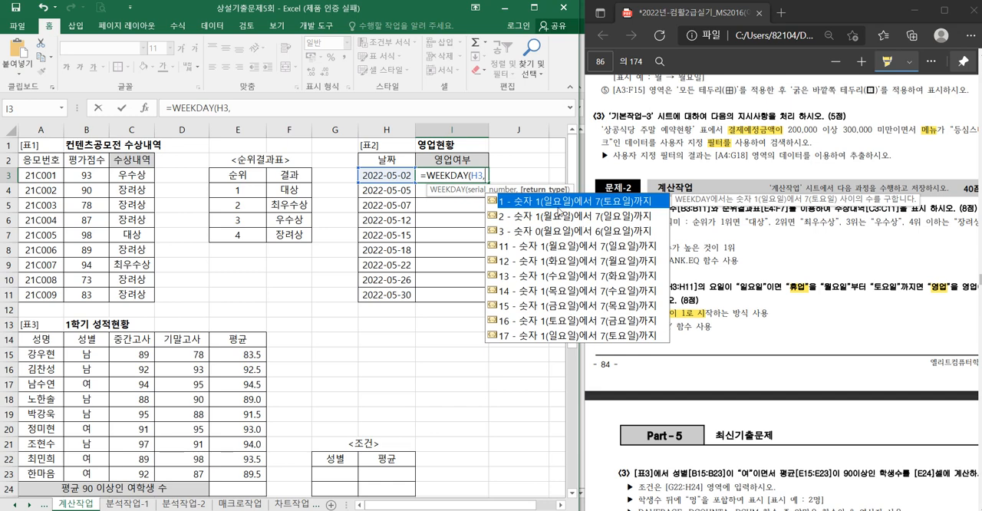
{"action": "type", "text": "1"}
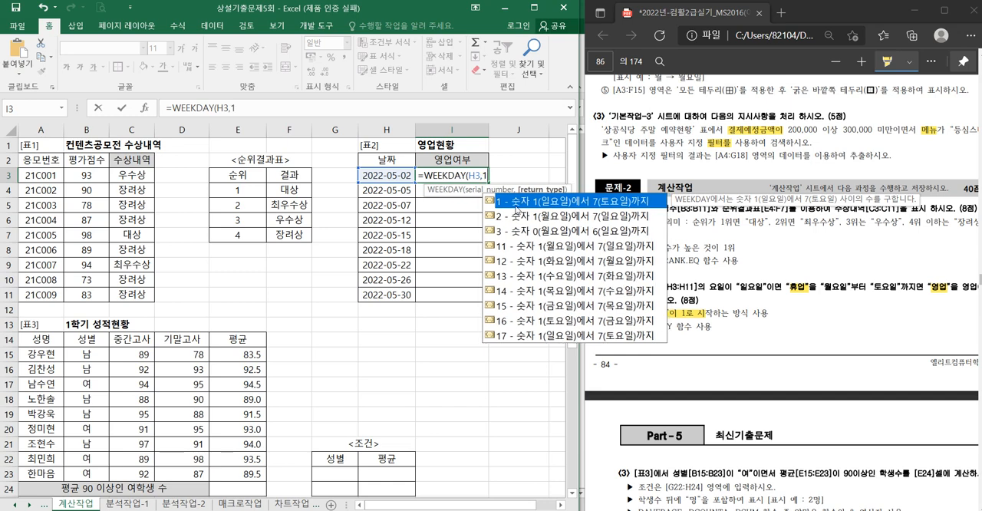
{"action": "key", "text": "Return"}
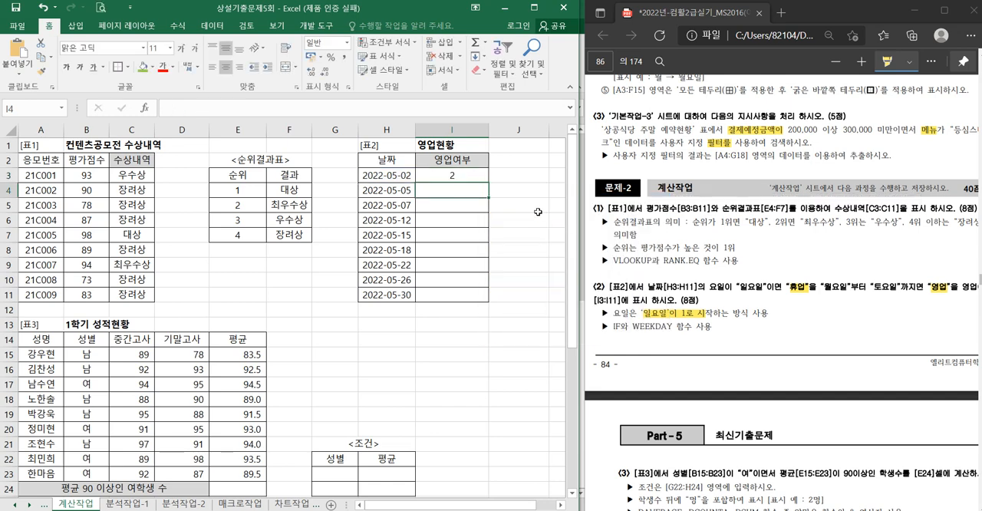
{"action": "left_click", "coordinate": [475, 178]}
{"action": "double_click", "coordinate": [488, 182]}
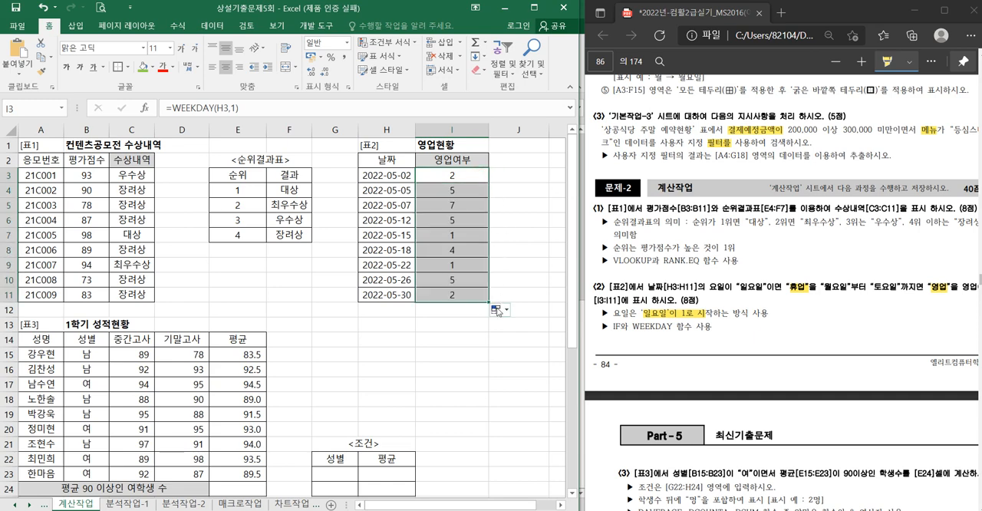
- Highlight '일요일' in the PDF's [표2] task and check the weekday results in I7 and I9 against it
{"action": "left_click_drag", "start_coordinate": [741, 287], "coordinate": [762, 287]}
{"action": "left_click", "coordinate": [458, 240]}
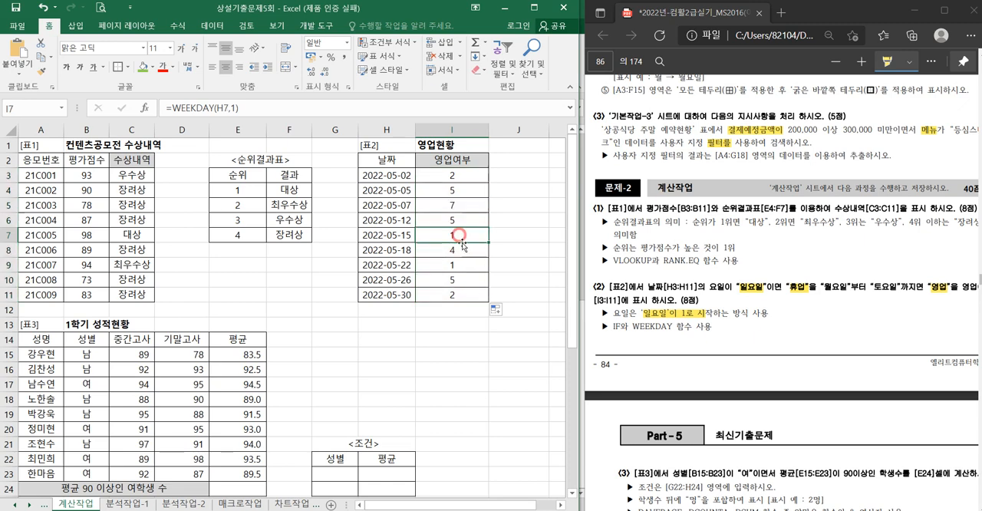
{"action": "left_click", "coordinate": [463, 264], "text": "ctrl"}
- Extend the I3 formula to the comparison =WEEKDAY(H3,1)=1 and fill it down to I11
{"action": "left_click", "coordinate": [460, 175]}
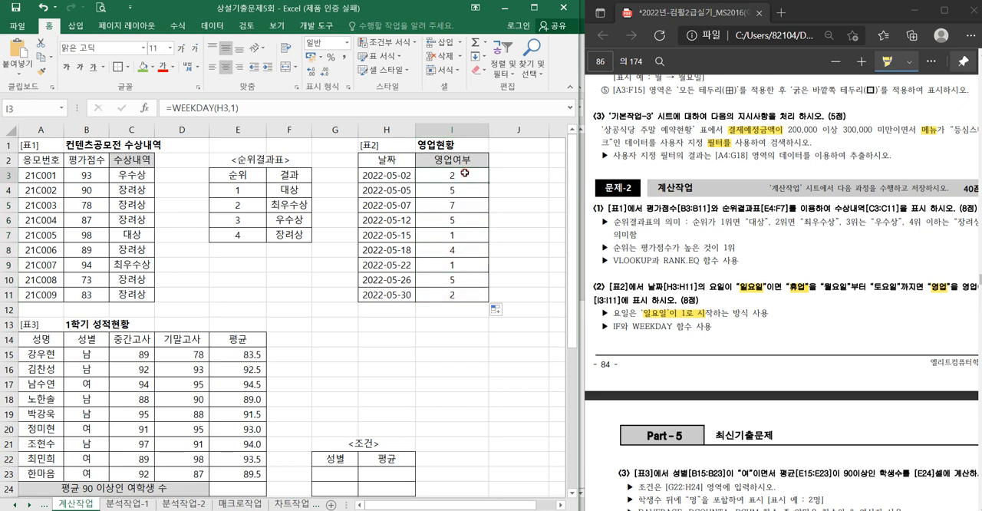
{"action": "double_click", "coordinate": [457, 176]}
{"action": "left_click", "coordinate": [496, 176]}
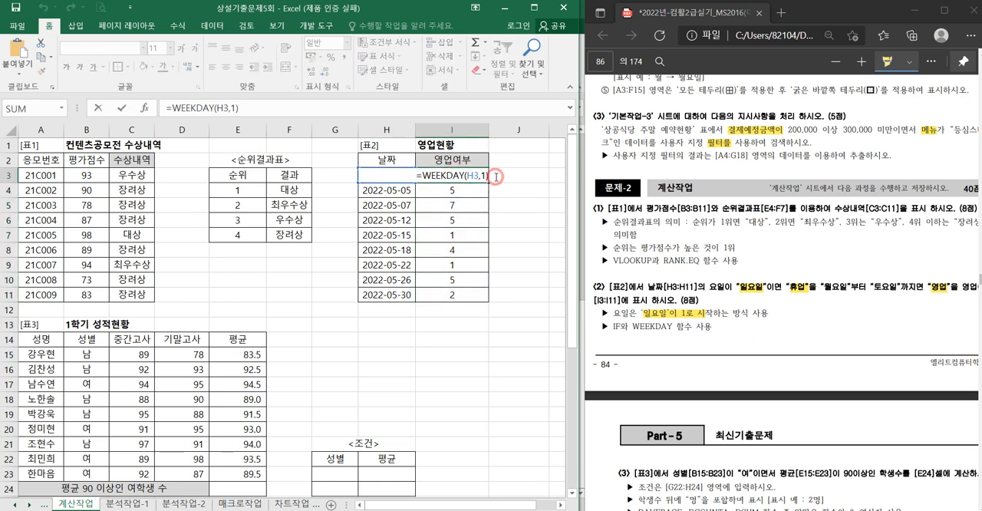
{"action": "type", "text": "=1"}
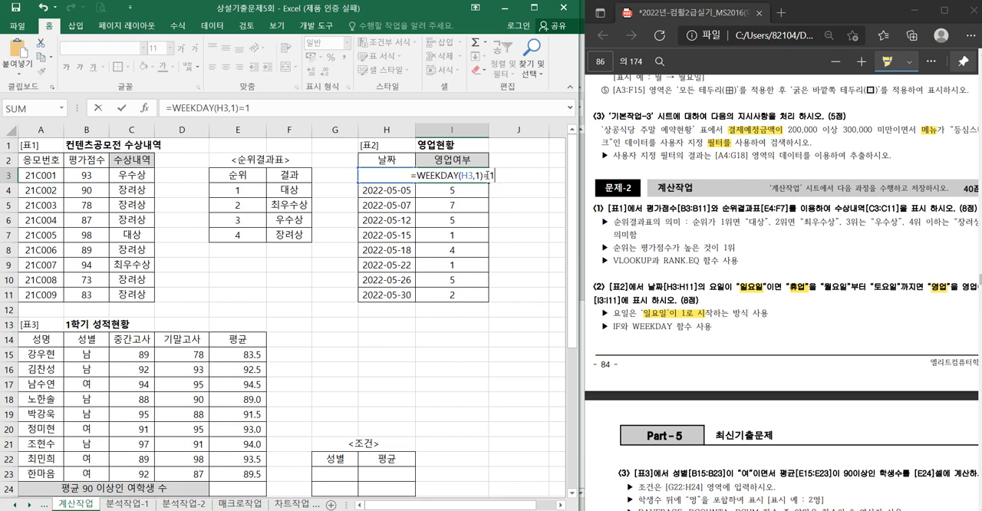
{"action": "left_click_drag", "start_coordinate": [496, 175], "coordinate": [481, 175]}
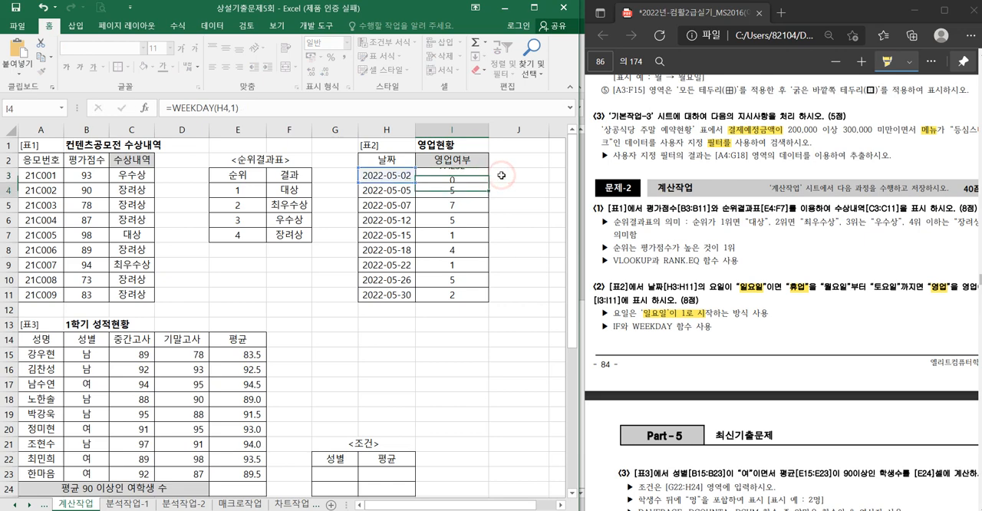
{"action": "key", "text": "ctrl+Return"}
{"action": "double_click", "coordinate": [488, 182]}
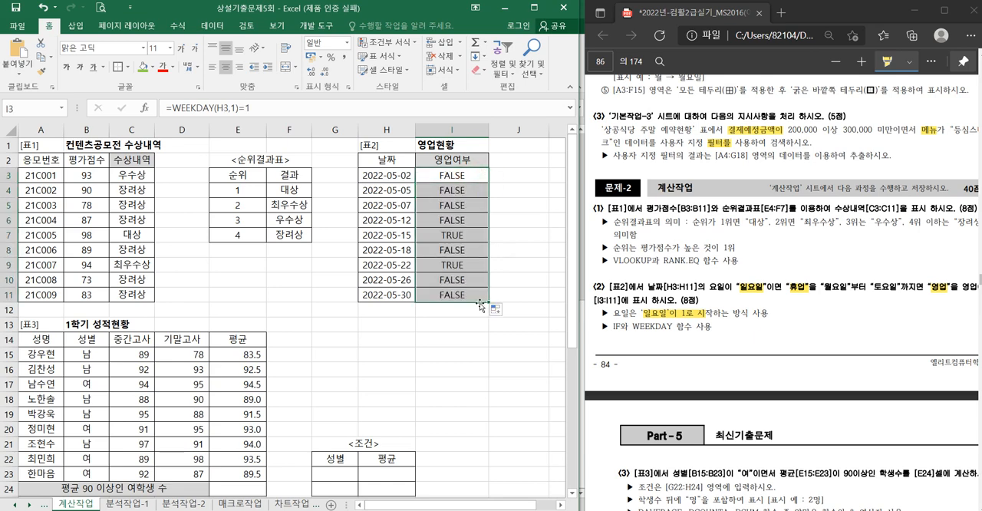
- Wrap the WEEKDAY comparison in I3 in an IF function as its logical test
{"action": "double_click", "coordinate": [460, 175]}
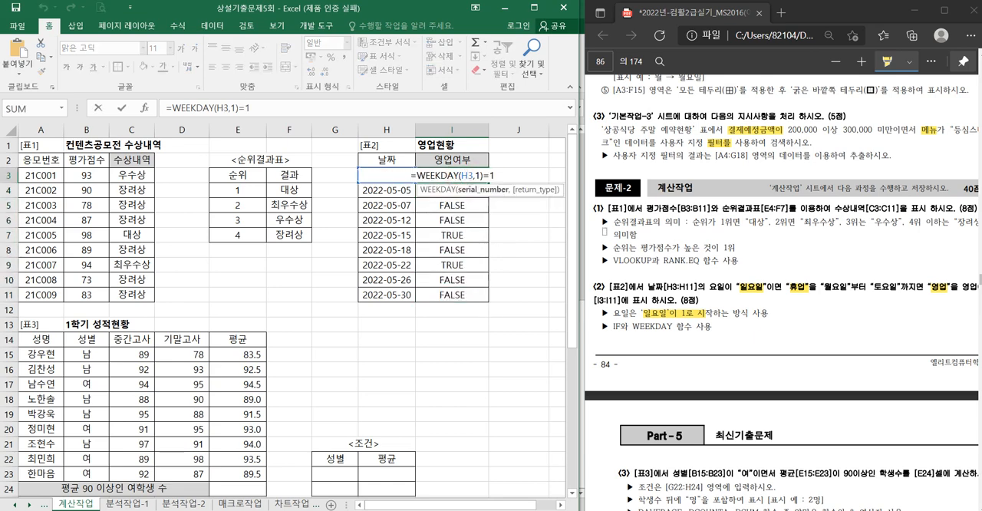
{"action": "left_click", "coordinate": [418, 175]}
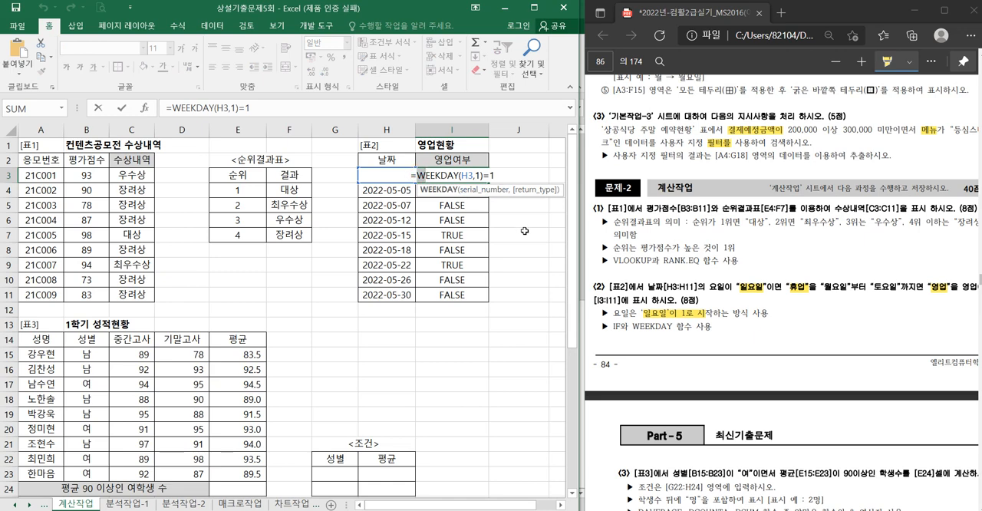
{"action": "key", "text": "Left"}
{"action": "type", "text": "IF("}
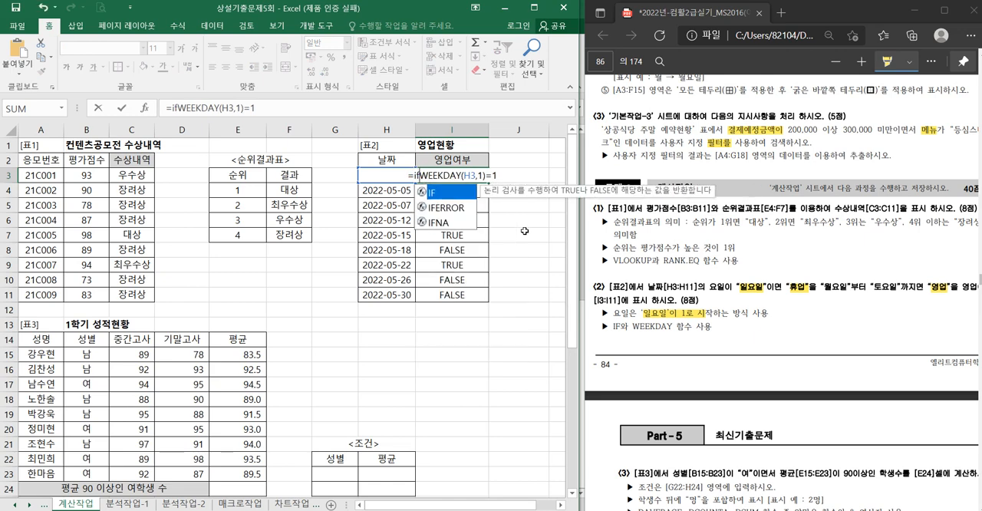
{"action": "type", "text": ","}
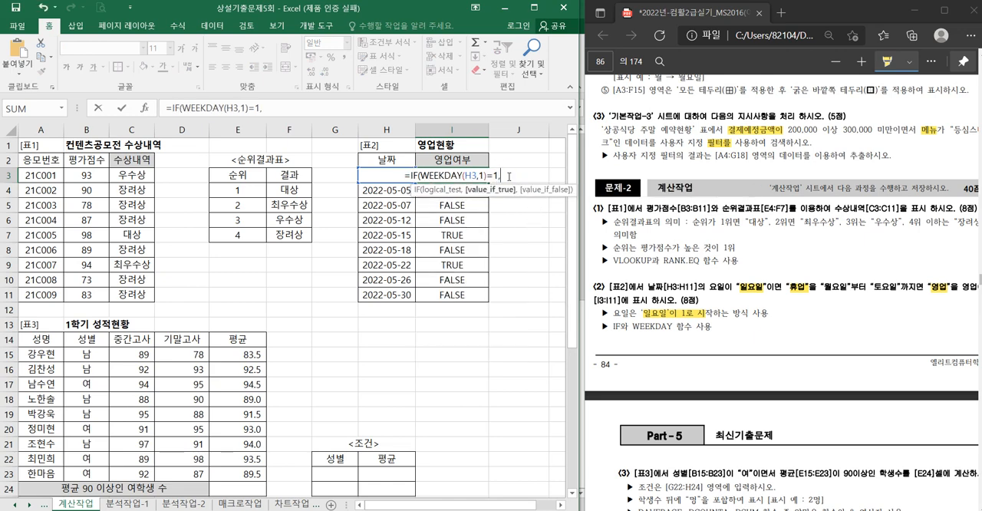
{"action": "type", "text": "\"휴"}
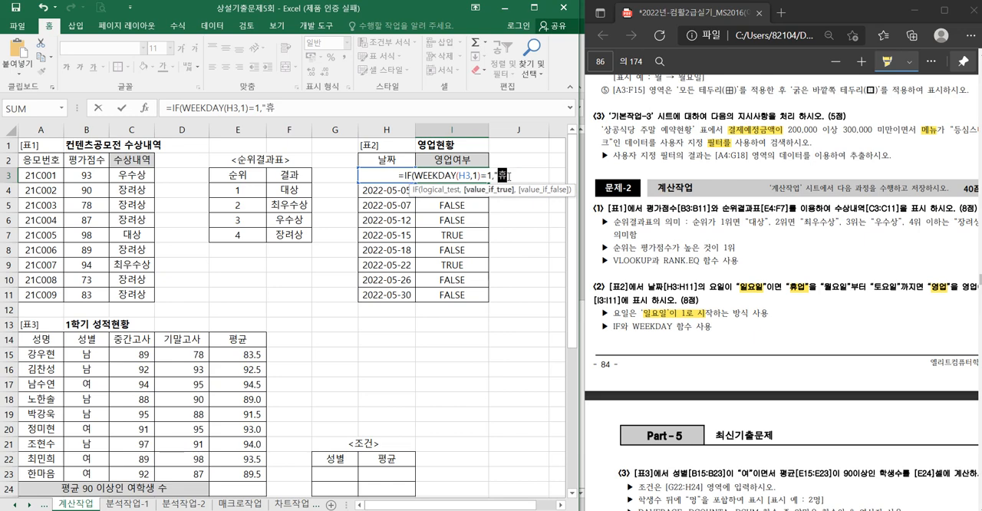
{"action": "type", "text": "업\",\"영ㅇ"}
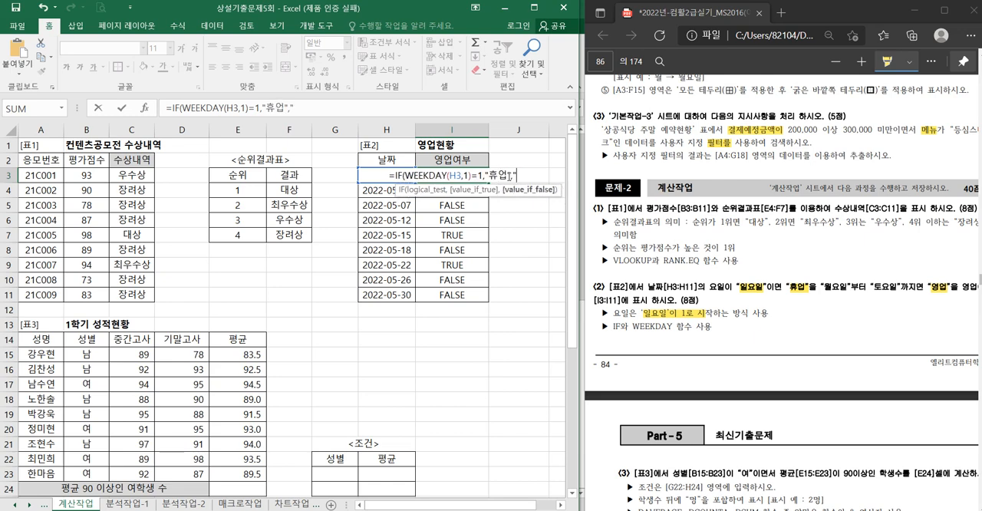
{"action": "type", "text": "\")"}
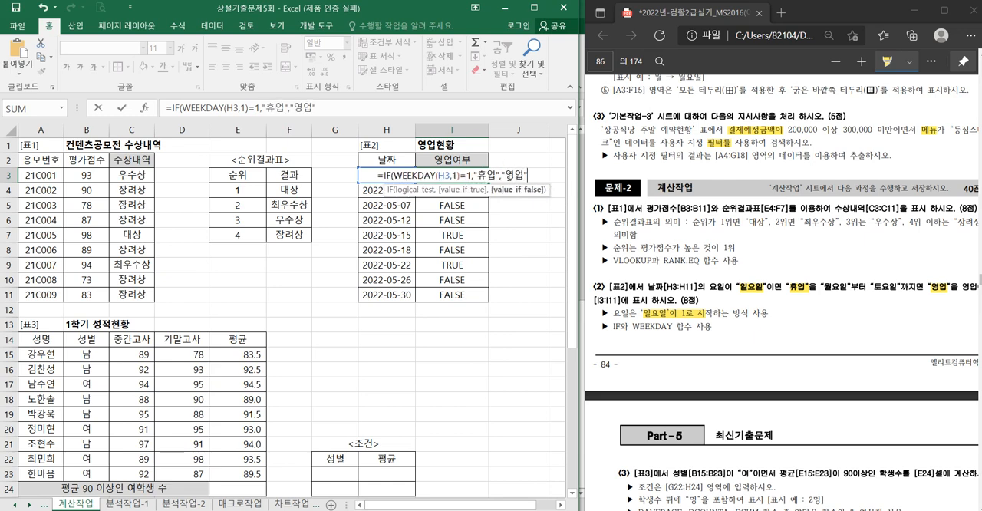
- Finish the IF in I3 with "휴업" for true and "영업" for false, and fill it down to I11
{"action": "key", "text": "Return"}
{"action": "left_click", "coordinate": [481, 175]}
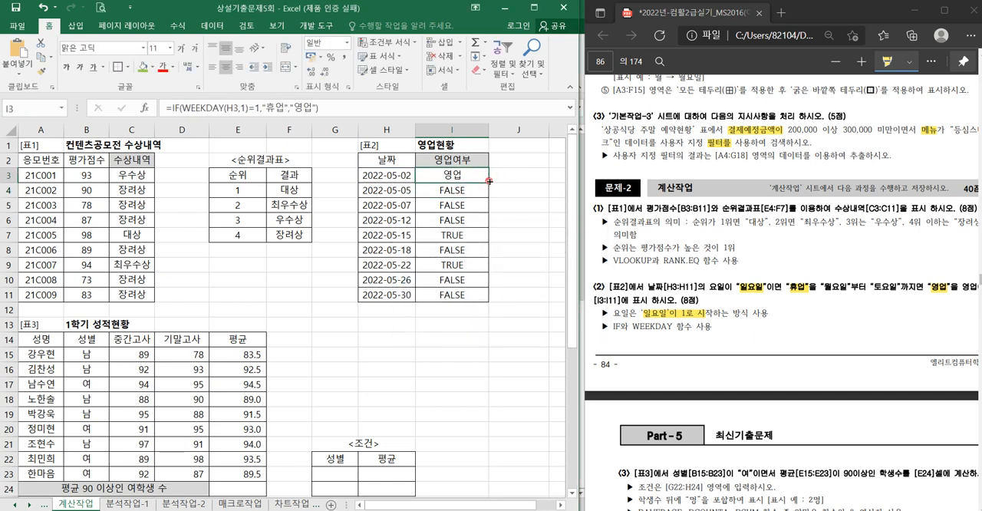
{"action": "double_click", "coordinate": [489, 183]}
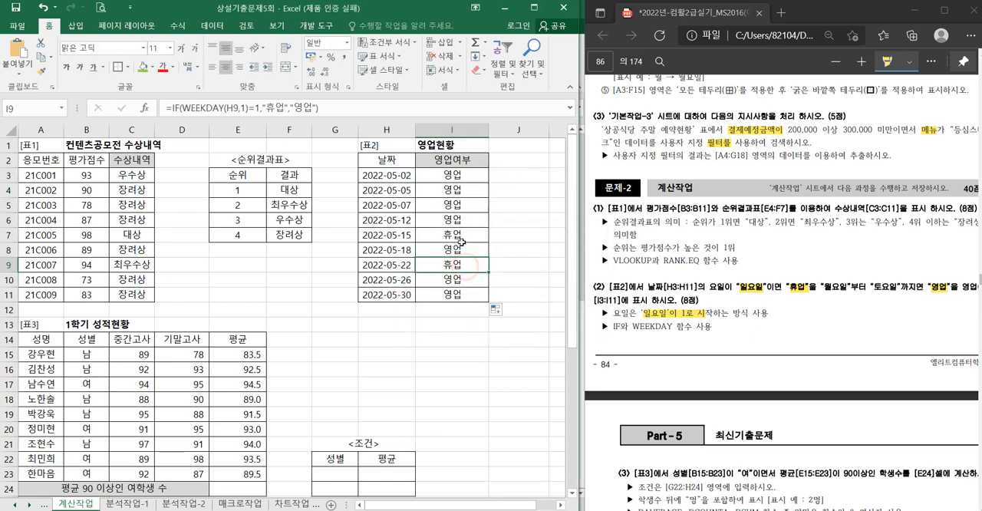
- Review the logical_test argument of the IF formula in I3, including its =1 comparison
{"action": "double_click", "coordinate": [470, 176]}
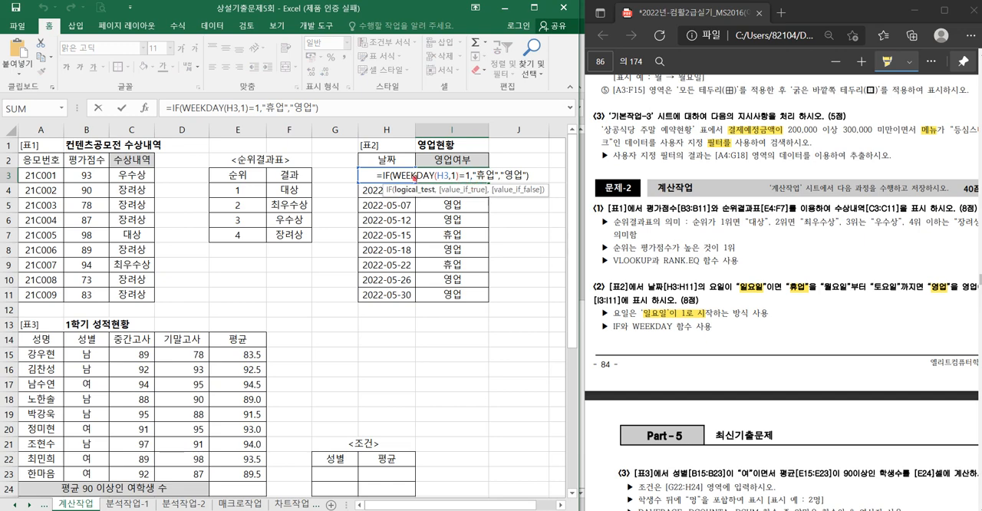
{"action": "left_click", "coordinate": [411, 191]}
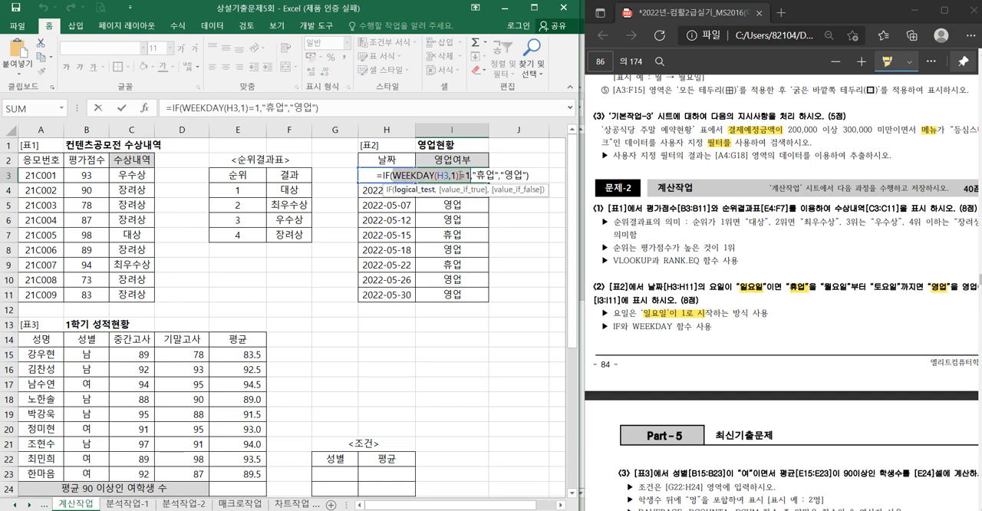
{"action": "left_click_drag", "start_coordinate": [460, 176], "coordinate": [471, 177]}
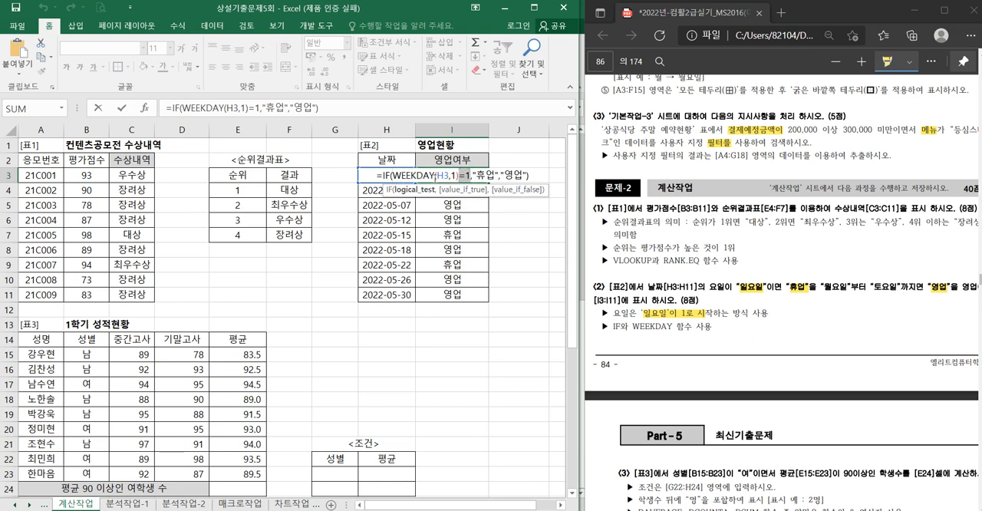
{"action": "left_click", "coordinate": [398, 192]}
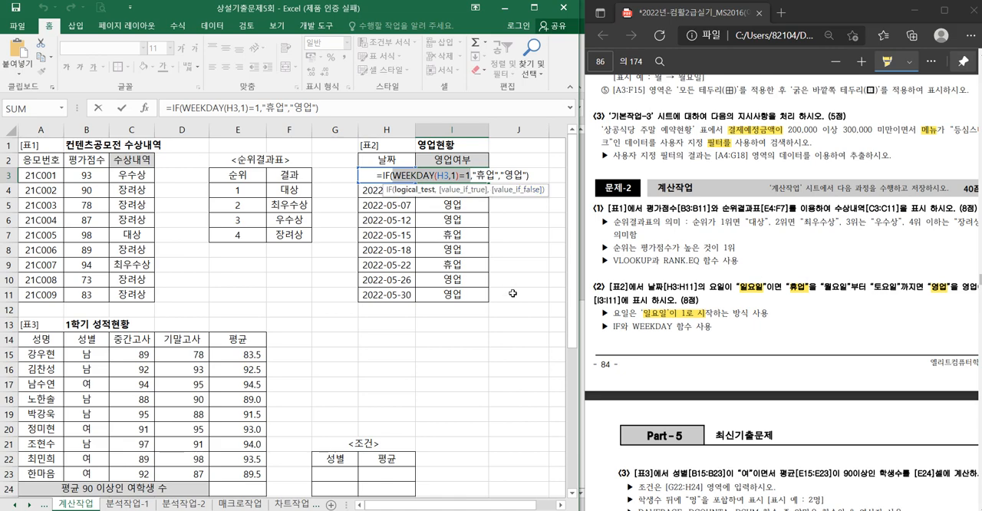
- Commit the IF and WEEKDAY formula across I3:I11 of [표2]
{"action": "key", "text": "ctrl+Return"}
{"action": "left_click", "coordinate": [477, 365]}
- Highlight 학생수를, the 명 suffix and DCOUNTA in task (3) of the exam PDF
{"action": "scroll", "coordinate": [296, 351], "scroll_direction": "down", "scroll_amount": 3}
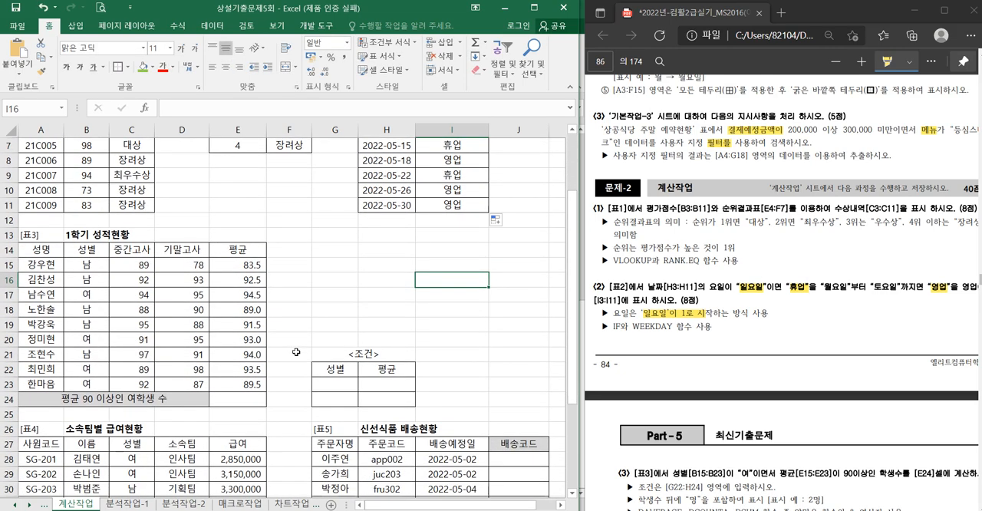
{"action": "scroll", "coordinate": [270, 346], "scroll_direction": "down", "scroll_amount": 1}
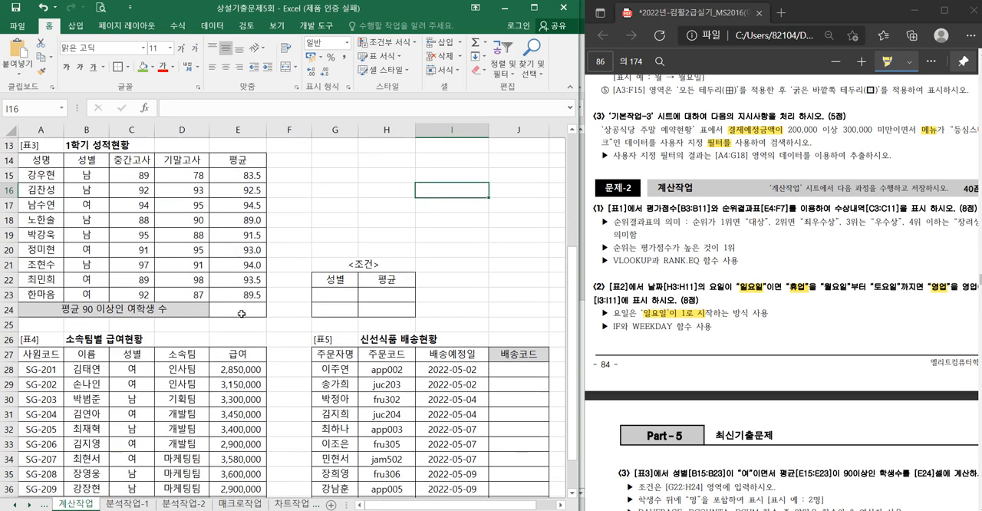
{"action": "left_click", "coordinate": [241, 313]}
{"action": "left_click", "coordinate": [721, 310]}
{"action": "scroll", "coordinate": [721, 311], "scroll_direction": "down", "scroll_amount": 4}
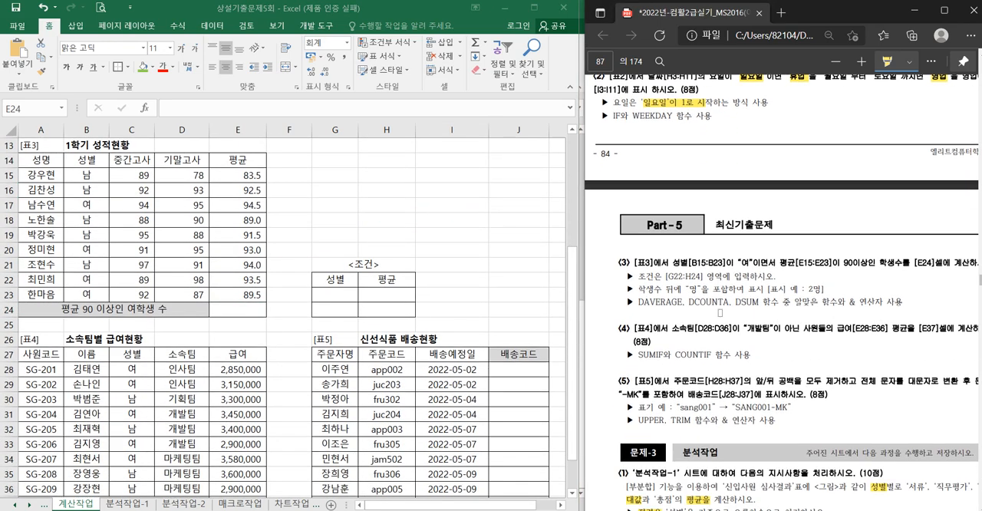
{"action": "left_click_drag", "start_coordinate": [903, 262], "coordinate": [868, 262]}
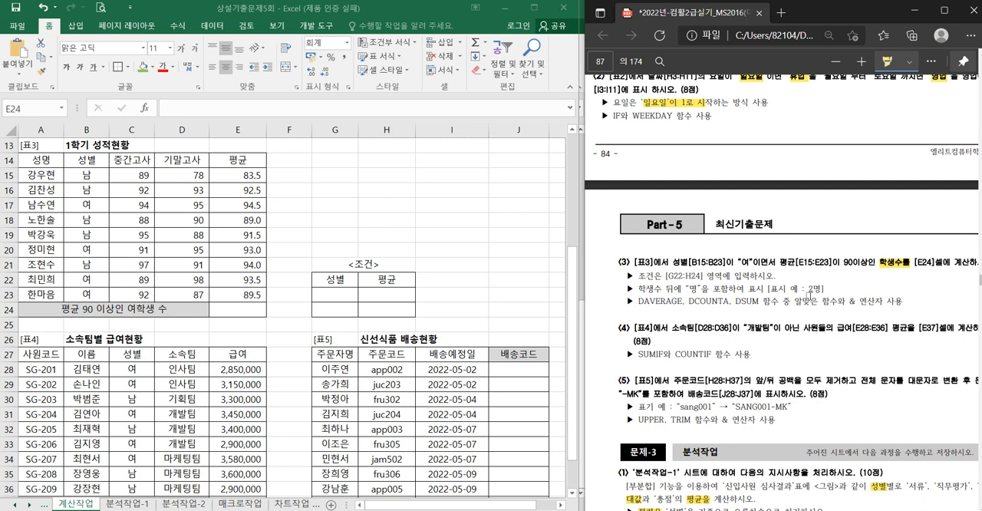
{"action": "left_click_drag", "start_coordinate": [809, 293], "coordinate": [822, 293]}
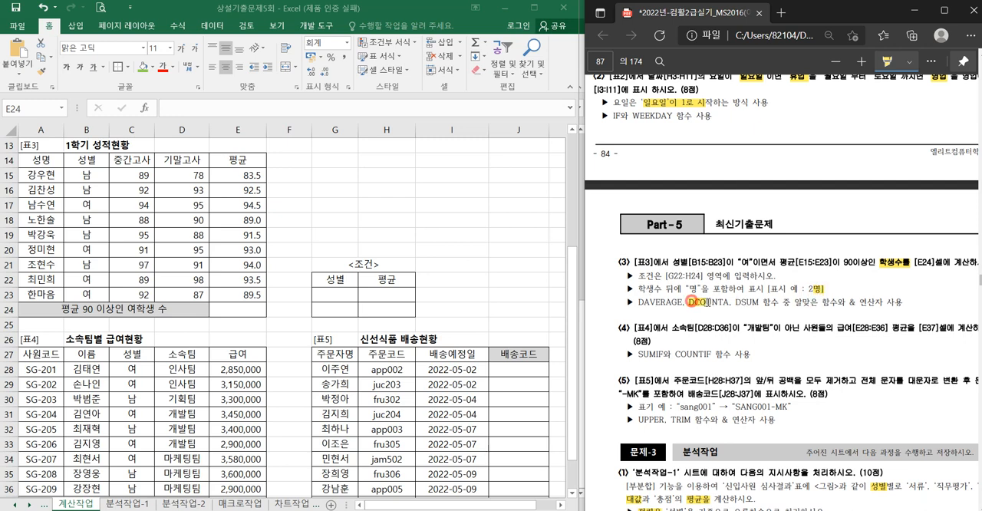
{"action": "left_click_drag", "start_coordinate": [690, 302], "coordinate": [724, 302]}
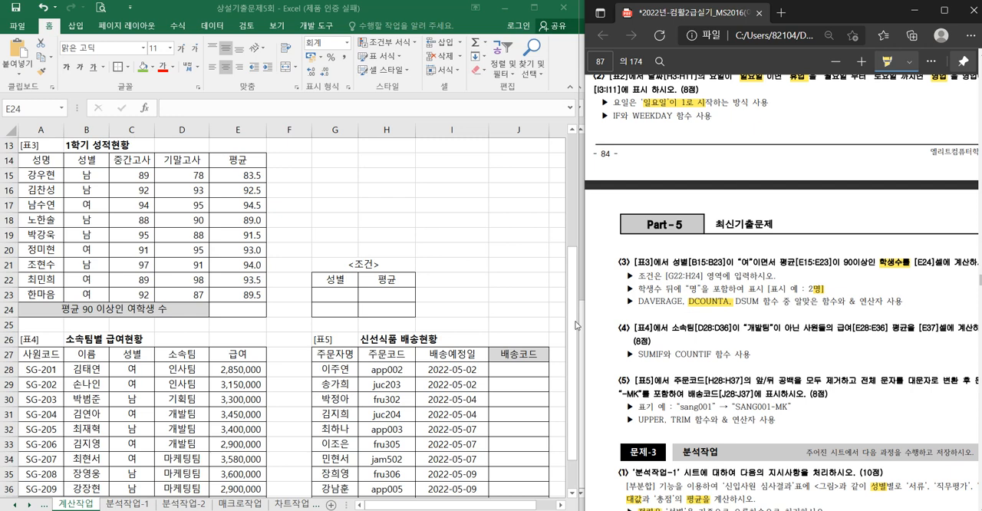
- Copy 여 from the 성별 column of [표3] into G23 as the 성별 condition
{"action": "left_click_drag", "start_coordinate": [336, 295], "coordinate": [392, 305]}
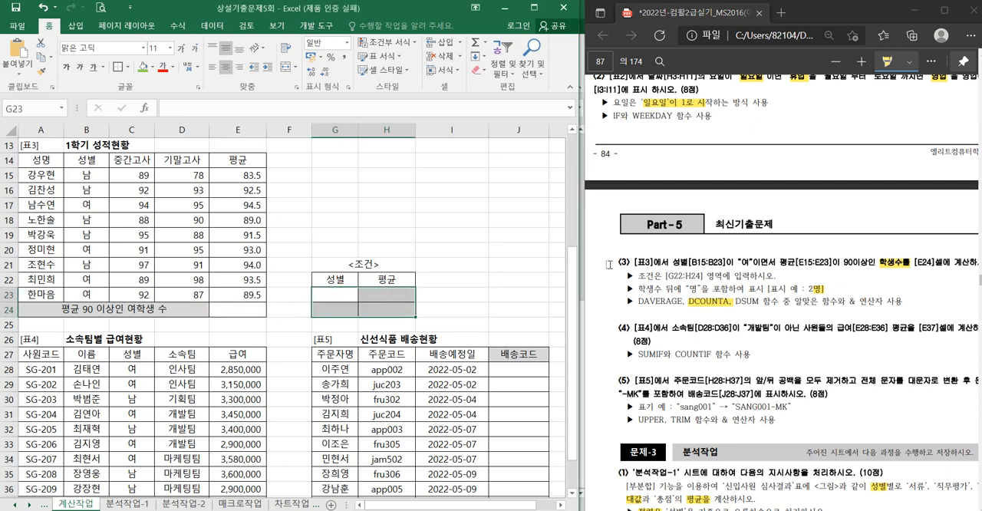
{"action": "left_click", "coordinate": [92, 204]}
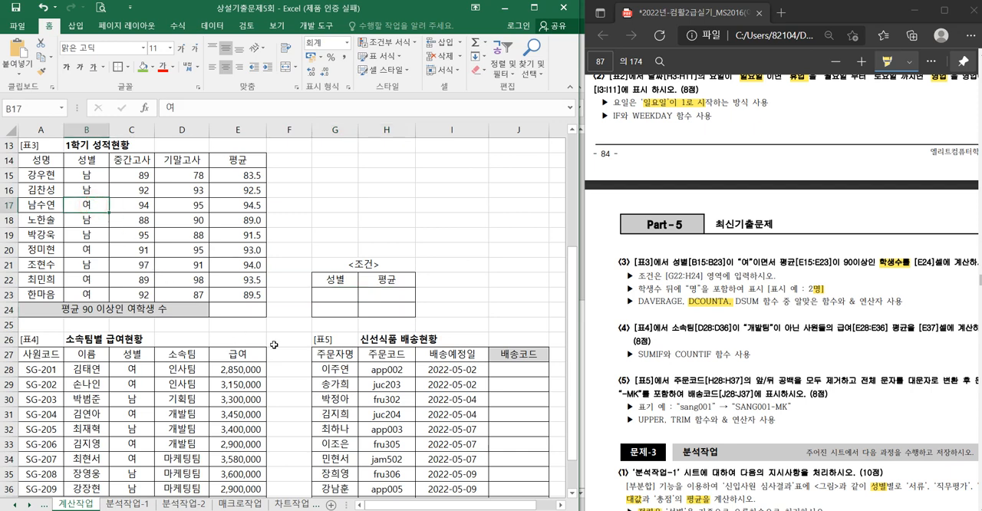
{"action": "key", "text": "ctrl+c"}
{"action": "left_click", "coordinate": [345, 295]}
{"action": "key", "text": "ctrl+v"}
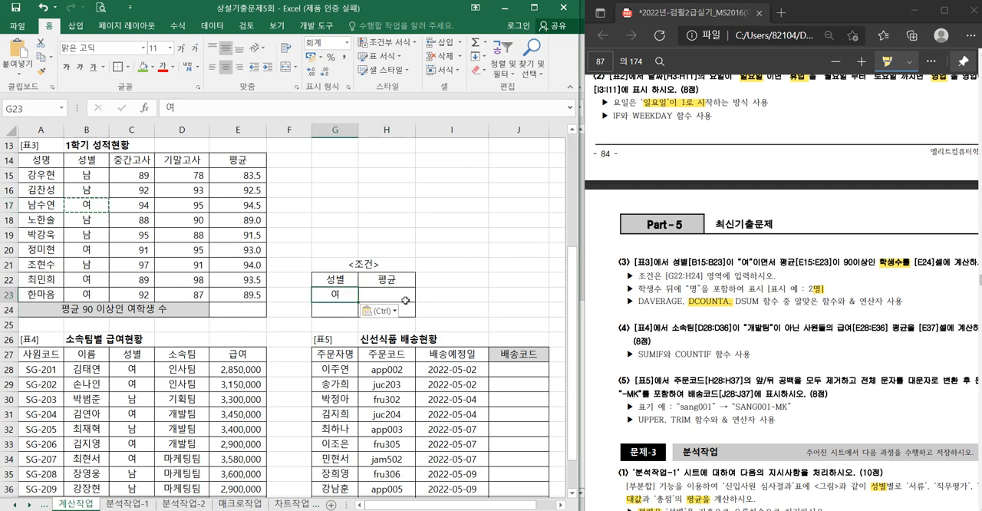
- Highlight 이면서 in task (3) of the PDF and enter >=90 as the 평균 condition in H23
{"action": "left_click", "coordinate": [405, 300]}
{"action": "left_click", "coordinate": [755, 261]}
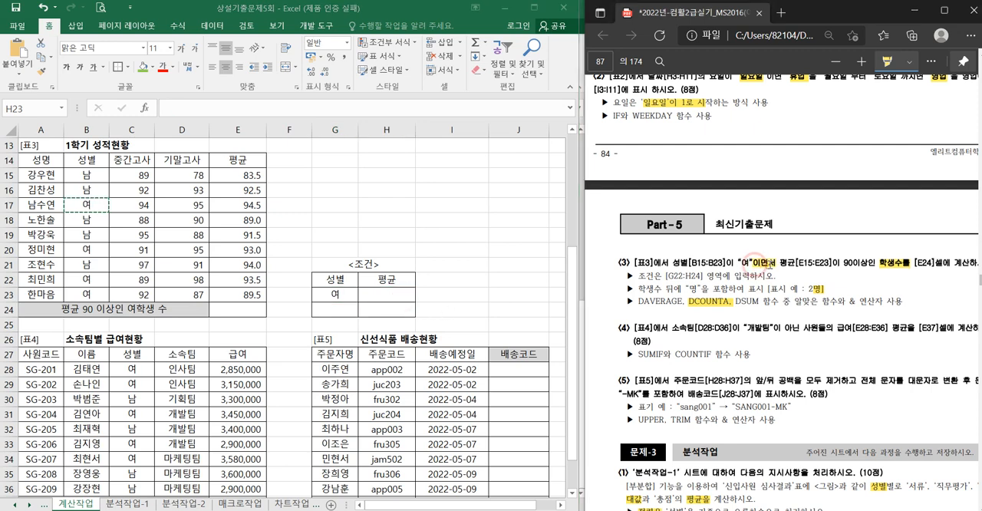
{"action": "left_click", "coordinate": [392, 295]}
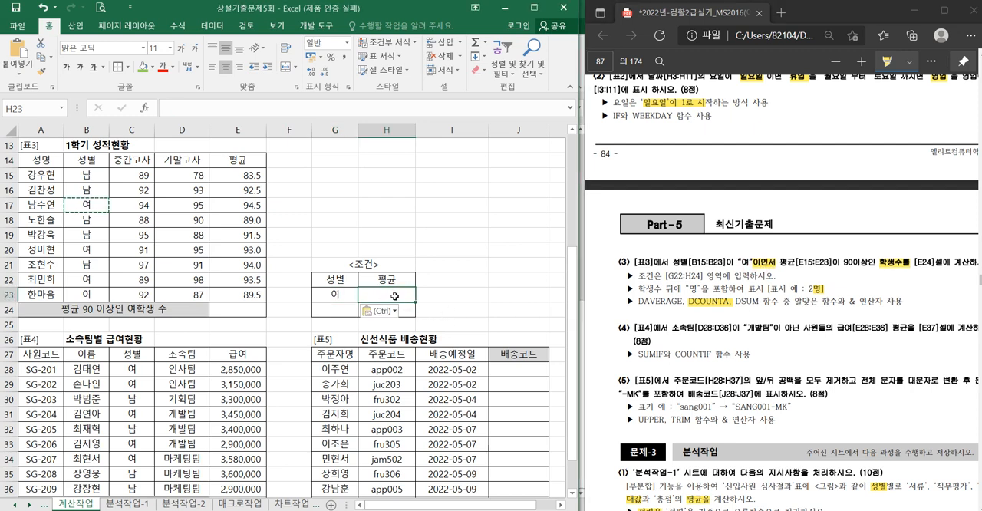
{"action": "type", "text": ">"}
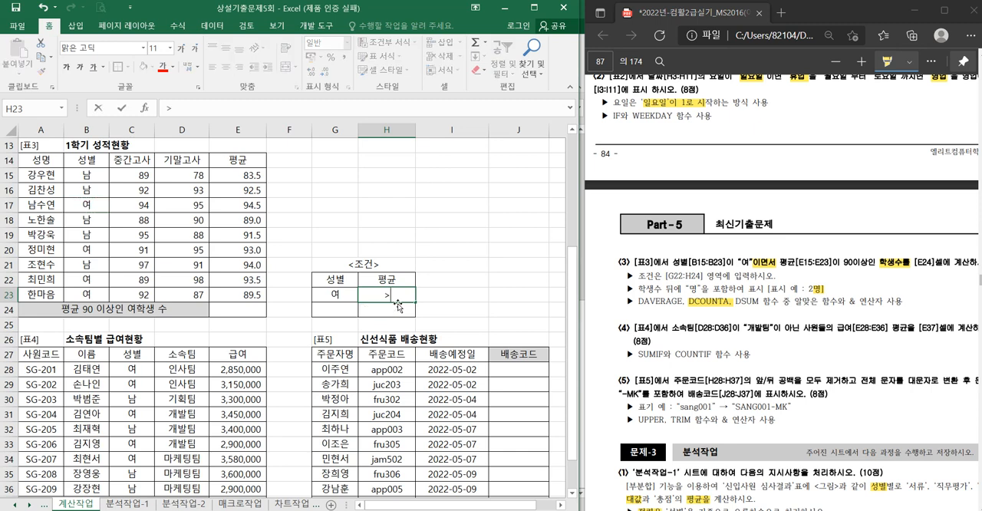
{"action": "type", "text": "=90"}
{"action": "key", "text": "Return"}
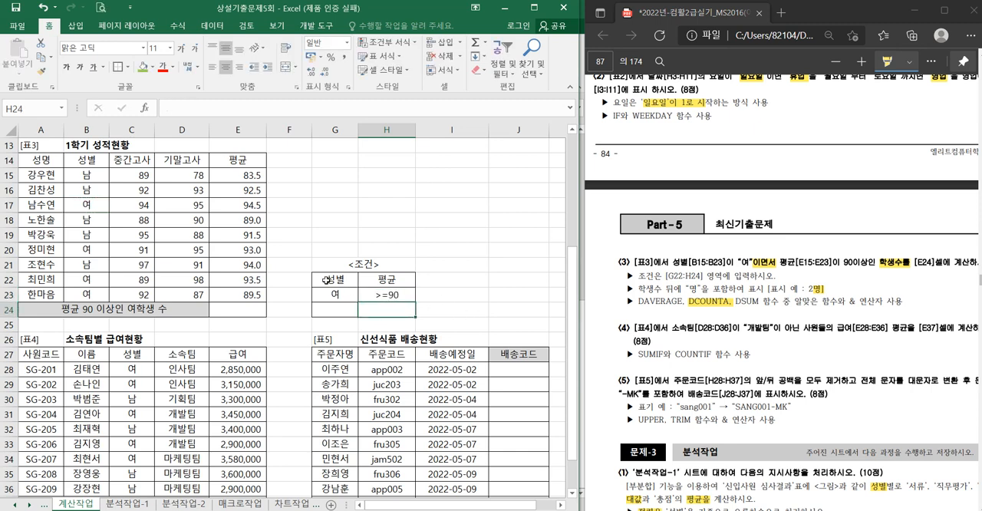
{"action": "left_click_drag", "start_coordinate": [328, 280], "coordinate": [376, 294]}
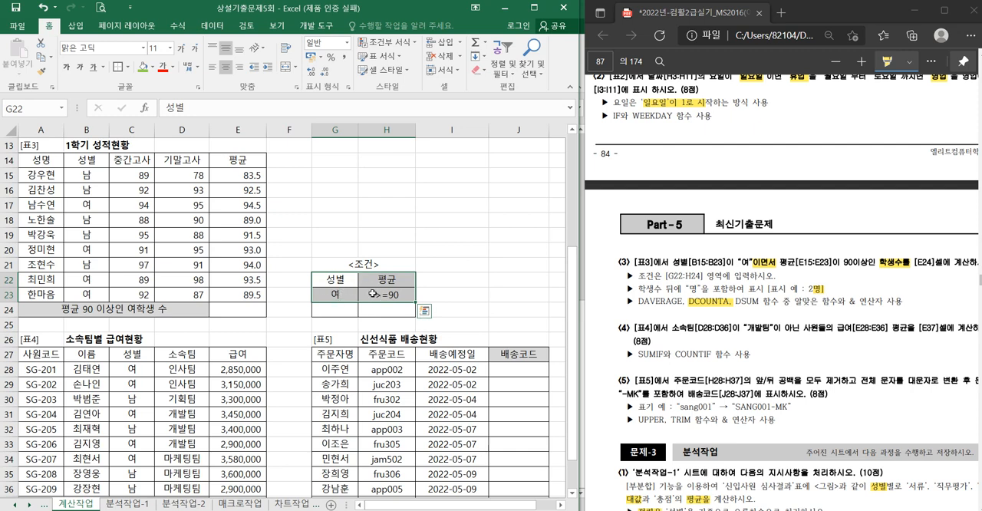
- Start a DCOUNTA formula in E24 with A14:E23 as its database
{"action": "left_click", "coordinate": [238, 309]}
{"action": "type", "text": "="}
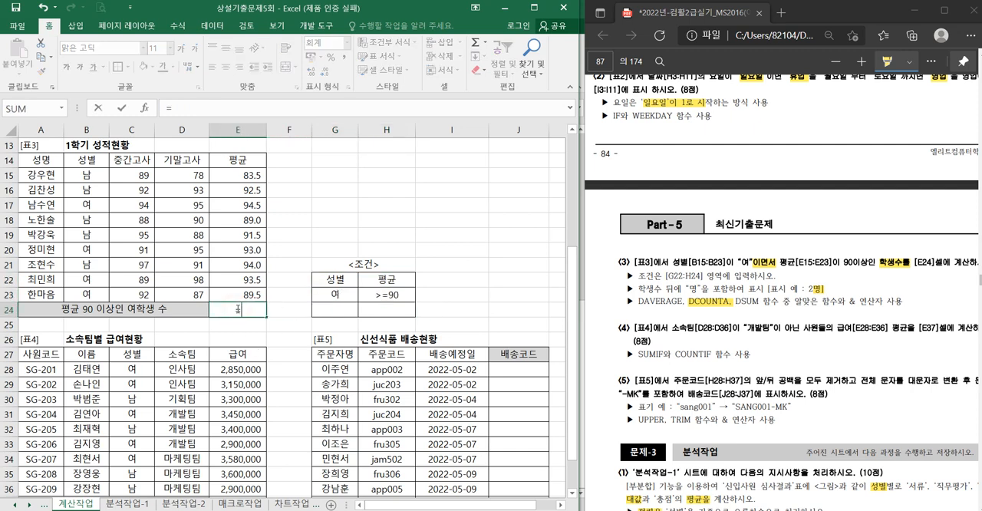
{"action": "type", "text": "dco"}
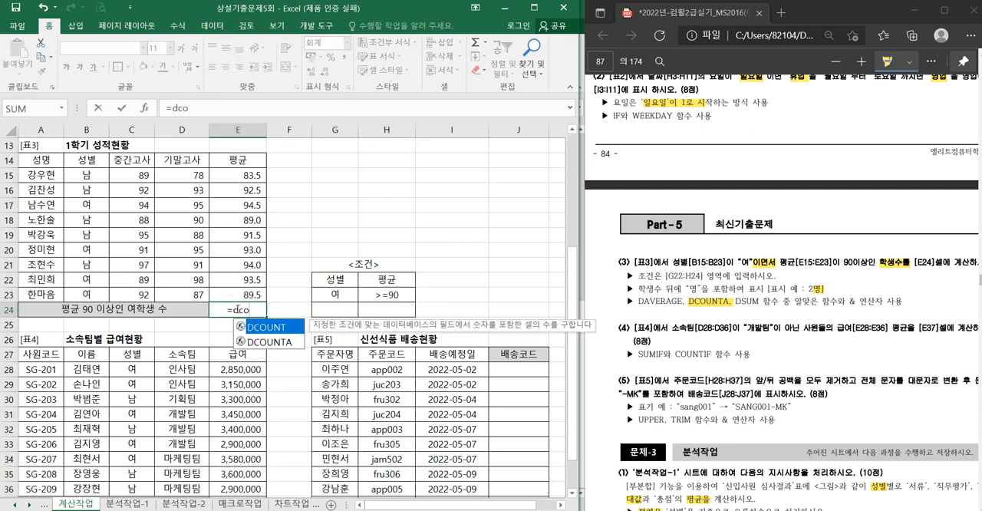
{"action": "key", "text": "Down"}
{"action": "key", "text": "Tab"}
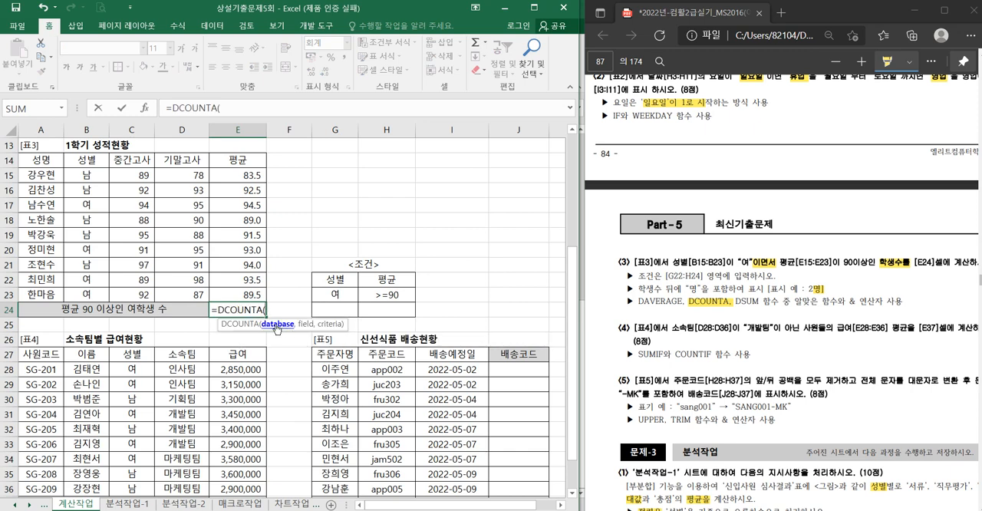
{"action": "left_click_drag", "start_coordinate": [38, 161], "coordinate": [238, 293]}
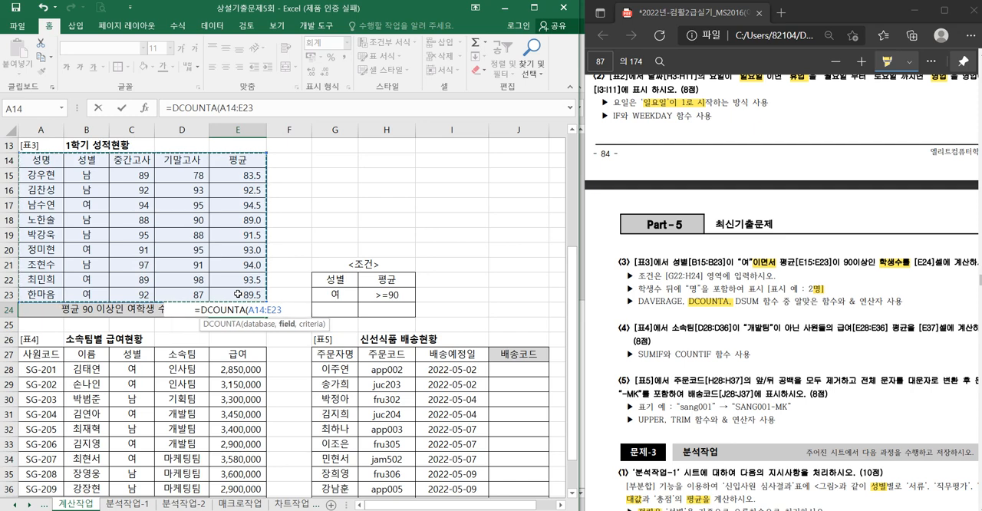
- Complete the DCOUNTA formula in E24 with field 1 and criteria G22:H23, and append &"명"
{"action": "type", "text": ","}
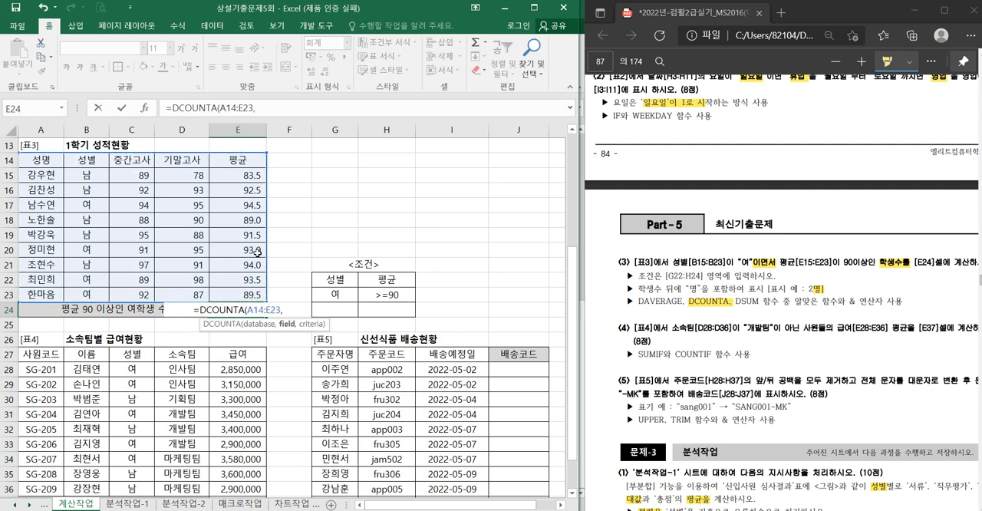
{"action": "type", "text": "1,"}
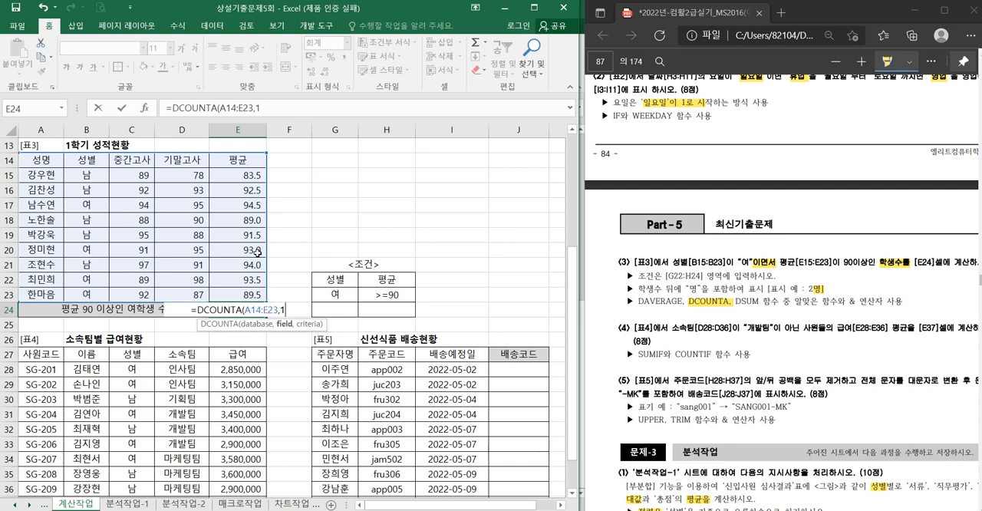
{"action": "left_click", "coordinate": [350, 282]}
{"action": "left_click_drag", "start_coordinate": [350, 282], "coordinate": [386, 297]}
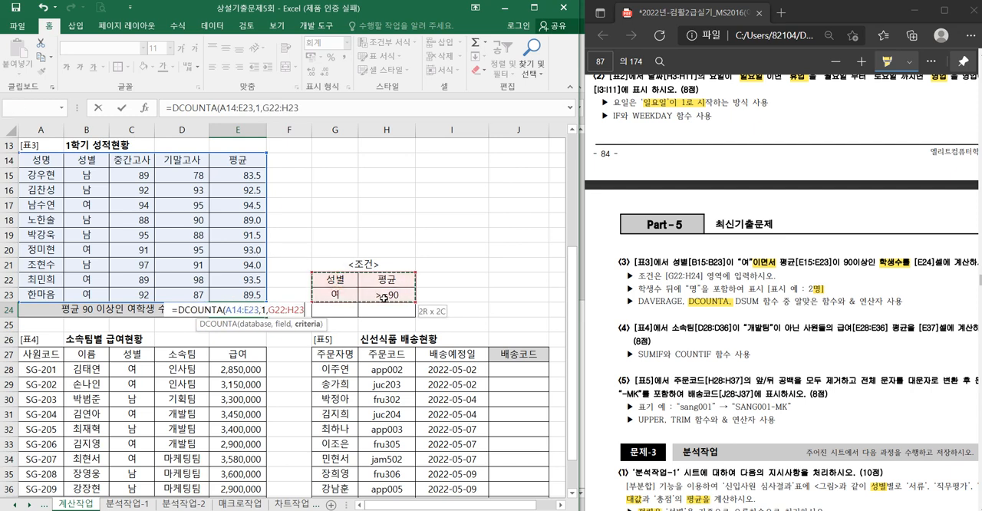
{"action": "type", "text": "&"}
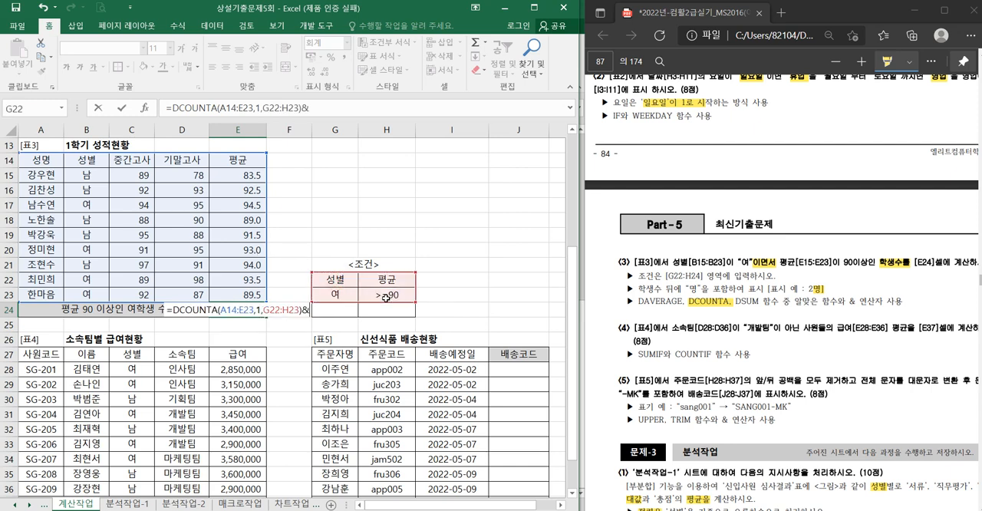
{"action": "type", "text": "\""}
{"action": "type", "text": "명\""}
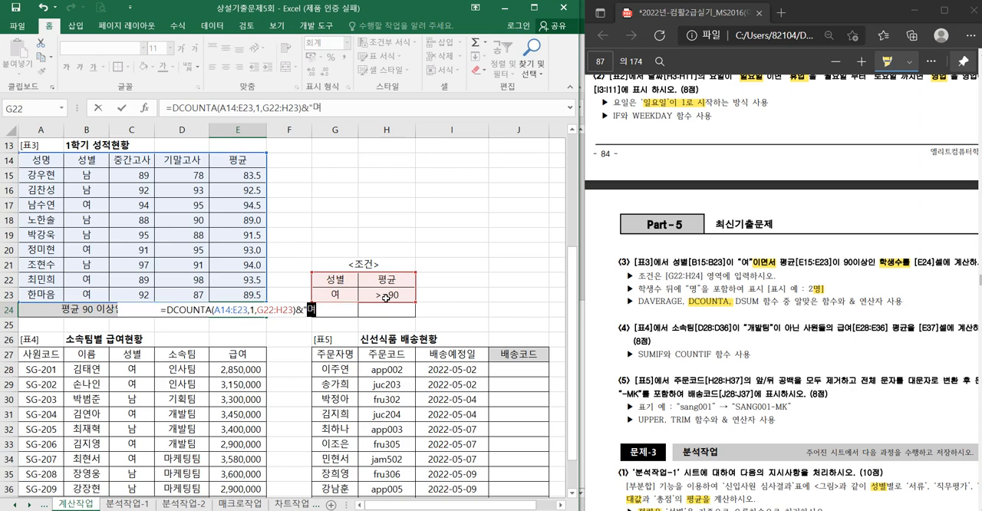
{"action": "key", "text": "Return"}
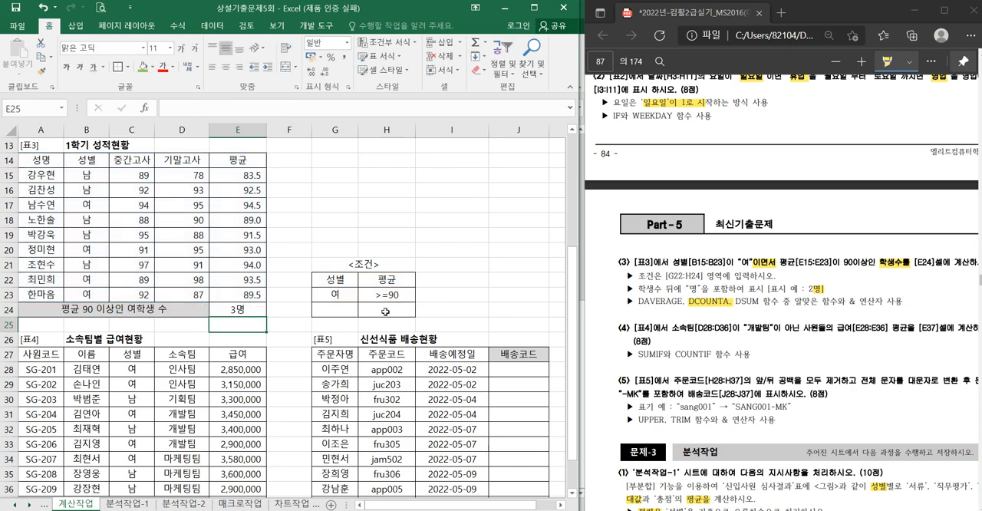
- Highlight 평균을, SUMIF와 COUNTIF 함수 and "개발팀"이 아닌 in task (4) of the exam PDF
{"action": "scroll", "coordinate": [423, 325], "scroll_direction": "down", "scroll_amount": 3}
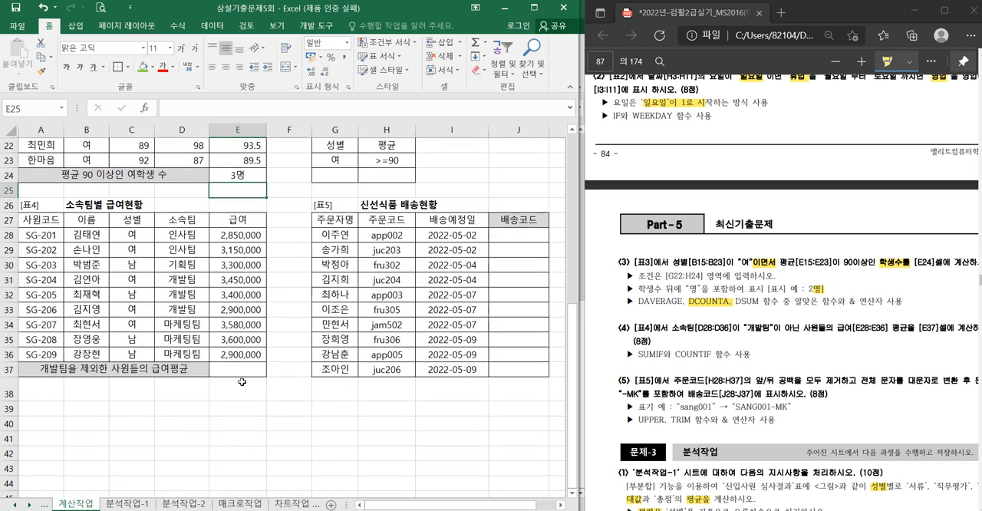
{"action": "left_click", "coordinate": [241, 370]}
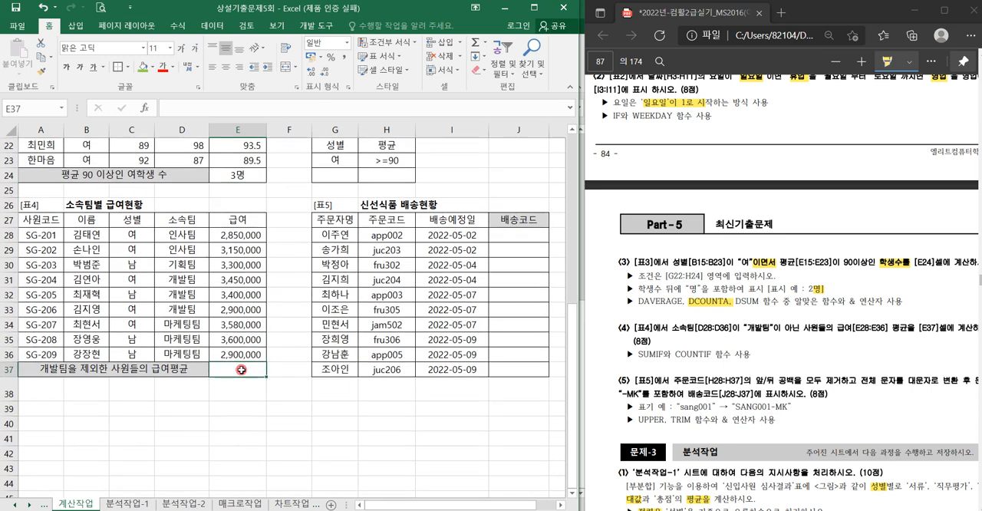
{"action": "left_click", "coordinate": [906, 334]}
{"action": "scroll", "coordinate": [805, 345], "scroll_direction": "down", "scroll_amount": 2}
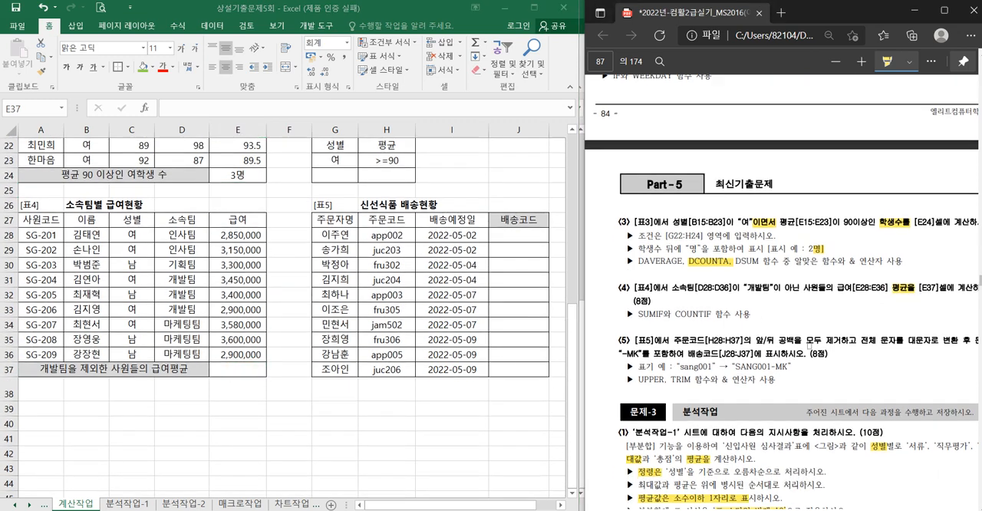
{"action": "left_click_drag", "start_coordinate": [634, 283], "coordinate": [729, 290]}
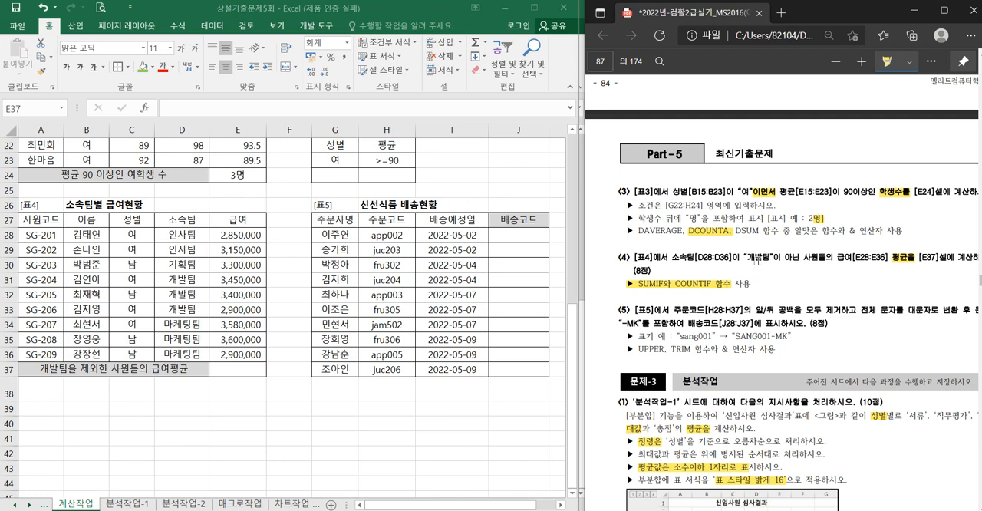
{"action": "left_click_drag", "start_coordinate": [744, 259], "coordinate": [794, 262]}
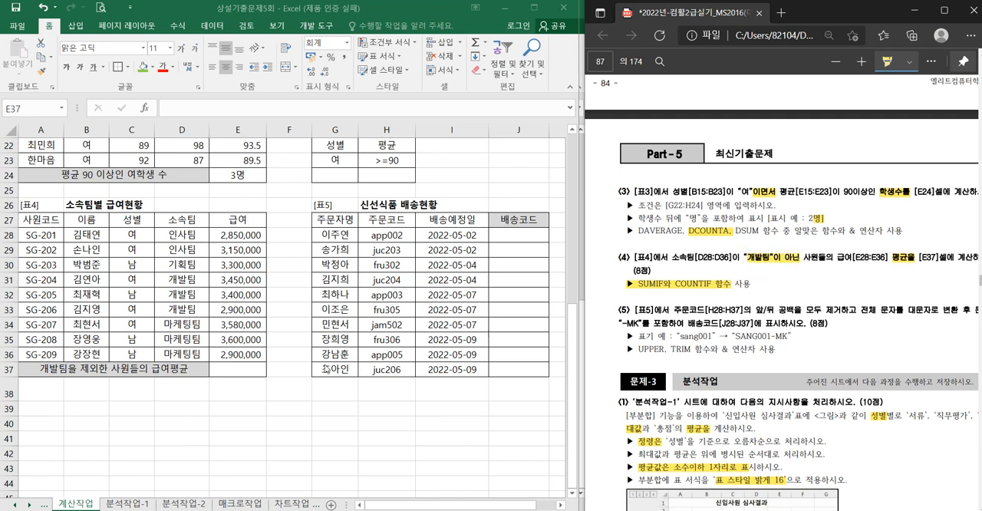
- Start a SUMIF formula in E37 with the 소속팀 cells D28:D36 as its range
{"action": "left_click", "coordinate": [240, 369]}
{"action": "type", "text": "sum"}
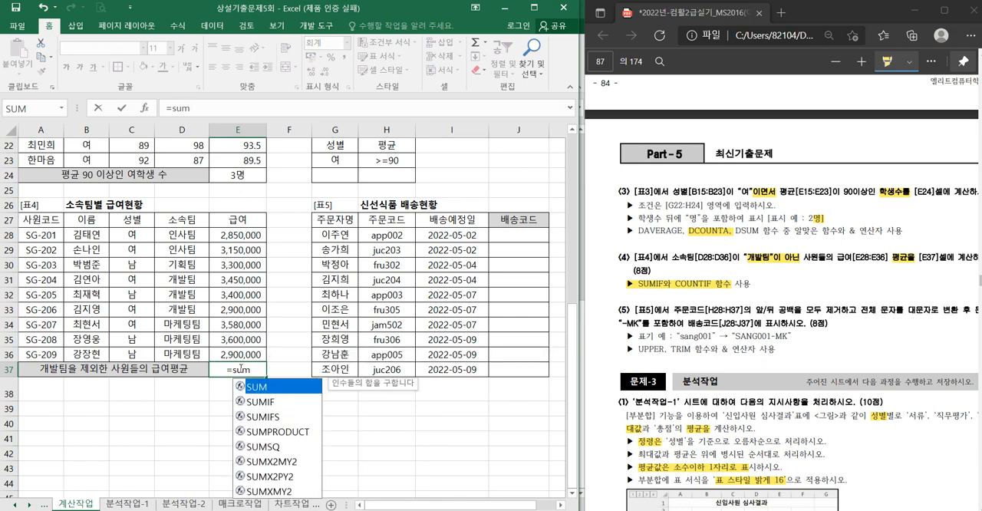
{"action": "key", "text": "Down"}
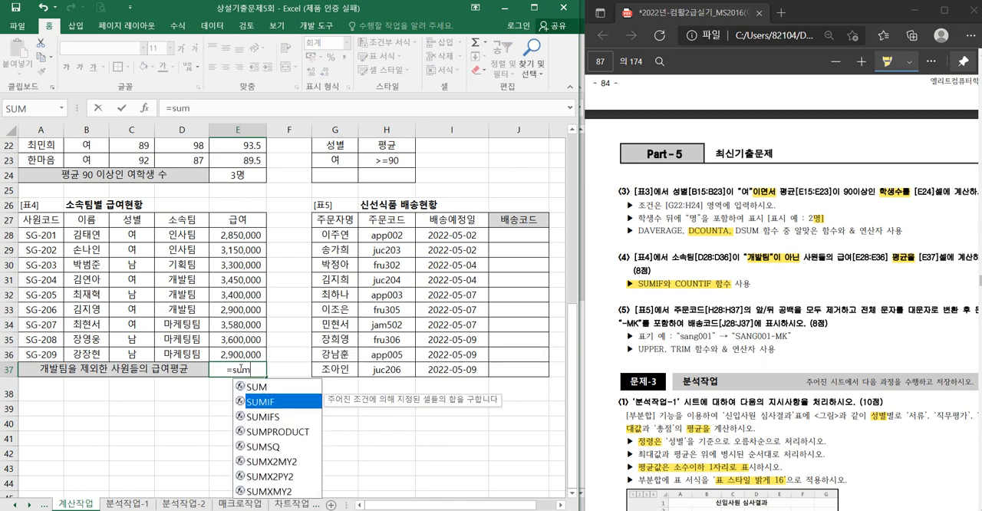
{"action": "key", "text": "Tab"}
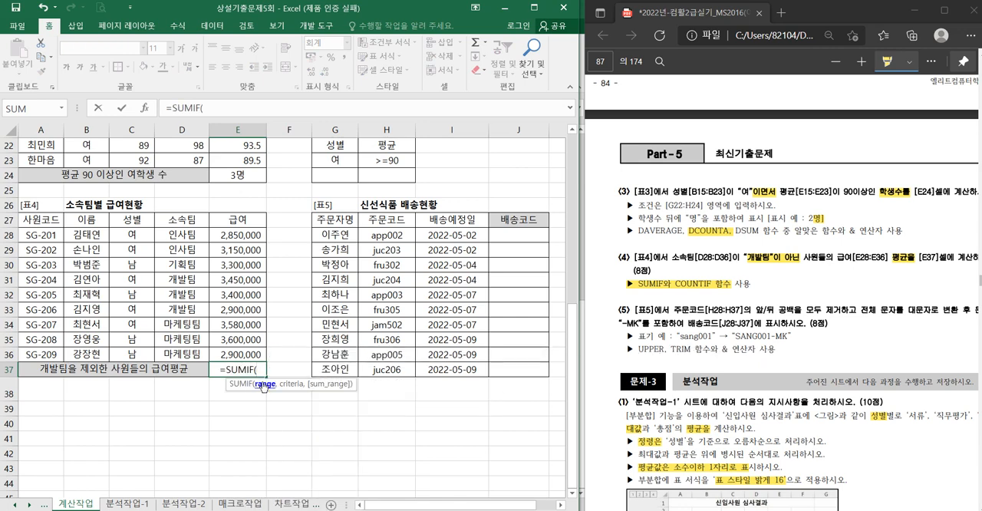
{"action": "left_click_drag", "start_coordinate": [180, 233], "coordinate": [186, 354]}
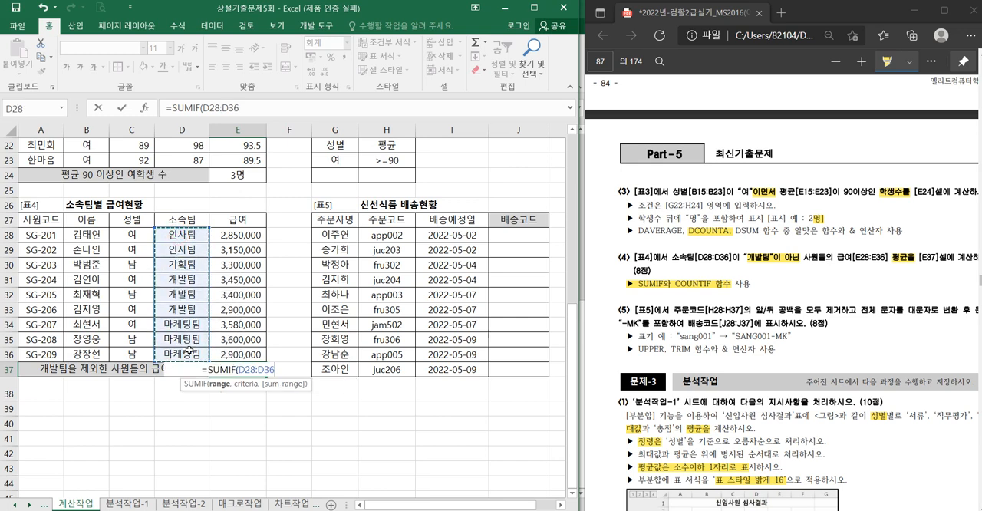
{"action": "type", "text": ","}
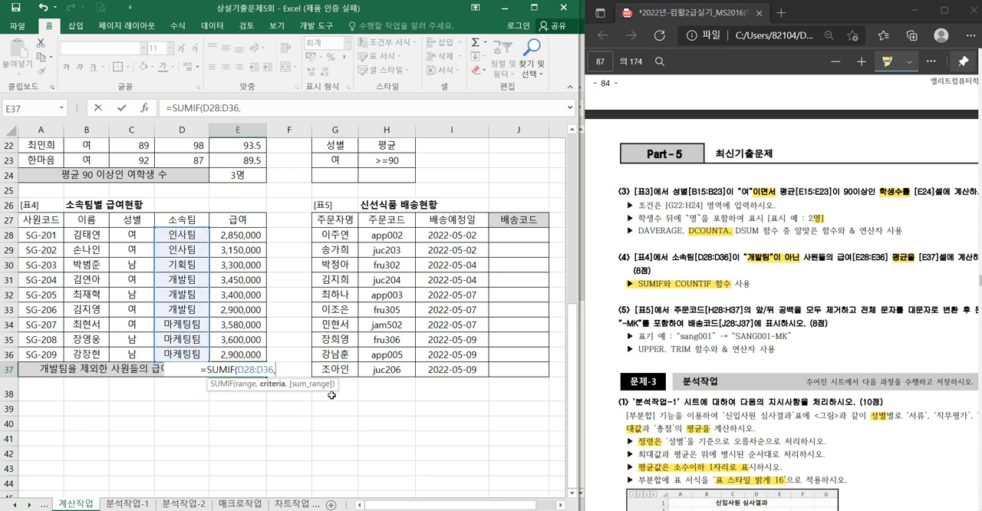
{"action": "type", "text": "\"<>"}
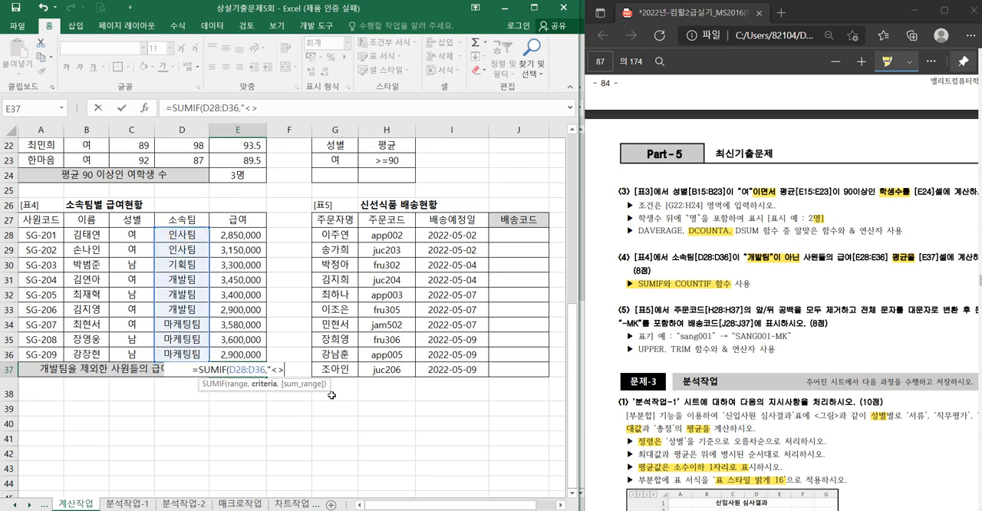
- Complete the SUMIF formula in E37 with the criterion "<>개발팀" and the sum range E28:E36
{"action": "left_click_drag", "start_coordinate": [273, 369], "coordinate": [286, 374]}
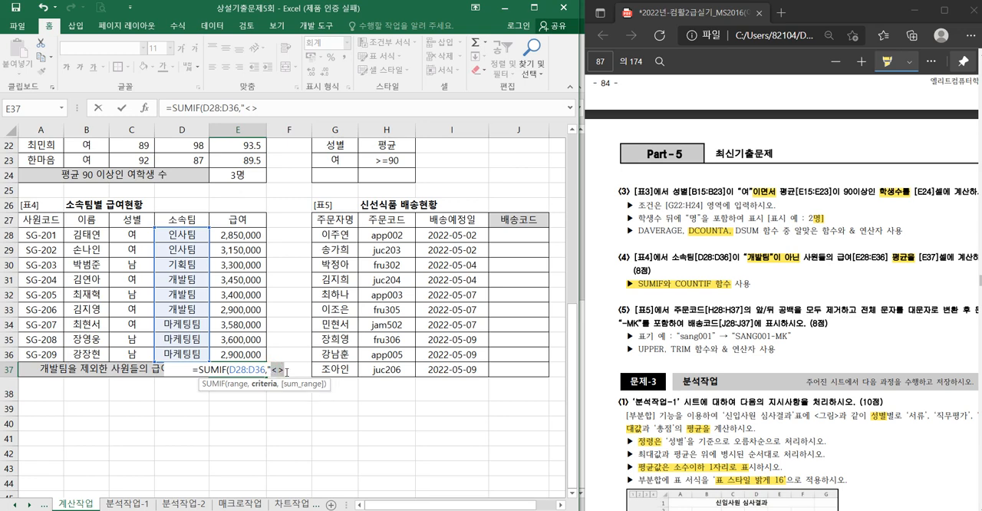
{"action": "left_click", "coordinate": [286, 371]}
{"action": "type", "text": "개발티"}
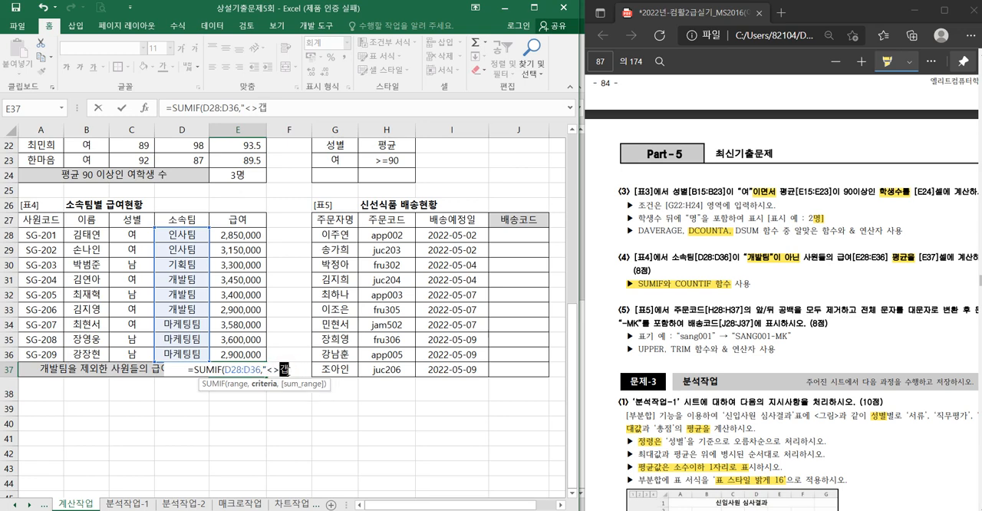
{"action": "type", "text": "\""}
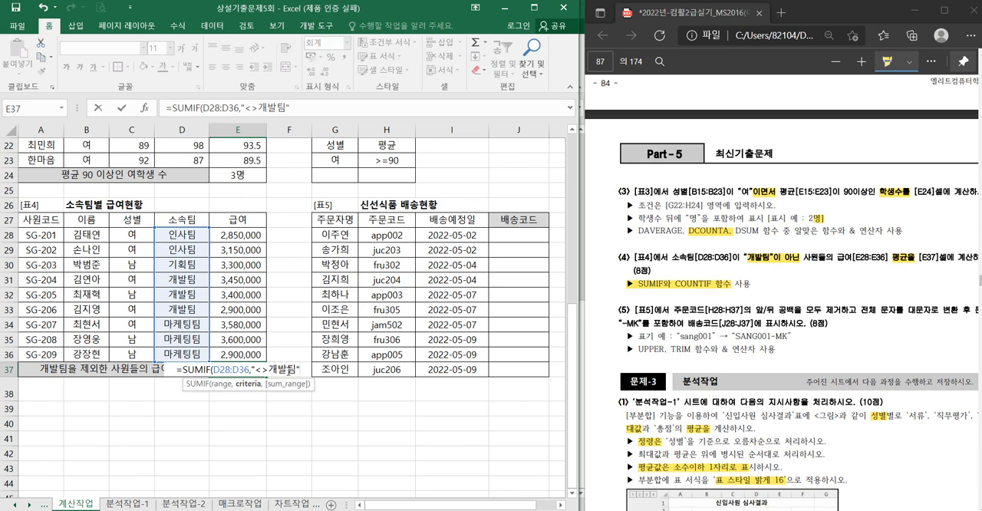
{"action": "type", "text": ","}
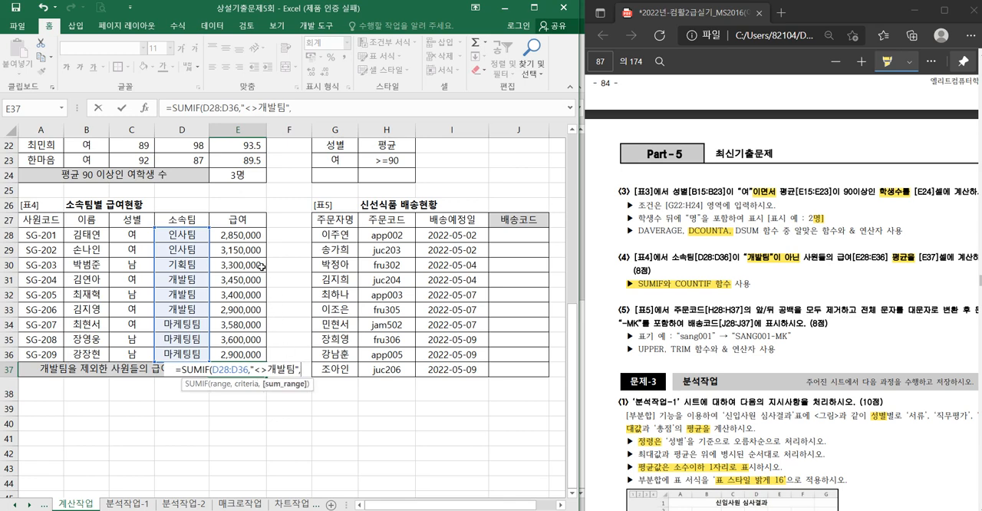
{"action": "left_click_drag", "start_coordinate": [253, 236], "coordinate": [254, 349]}
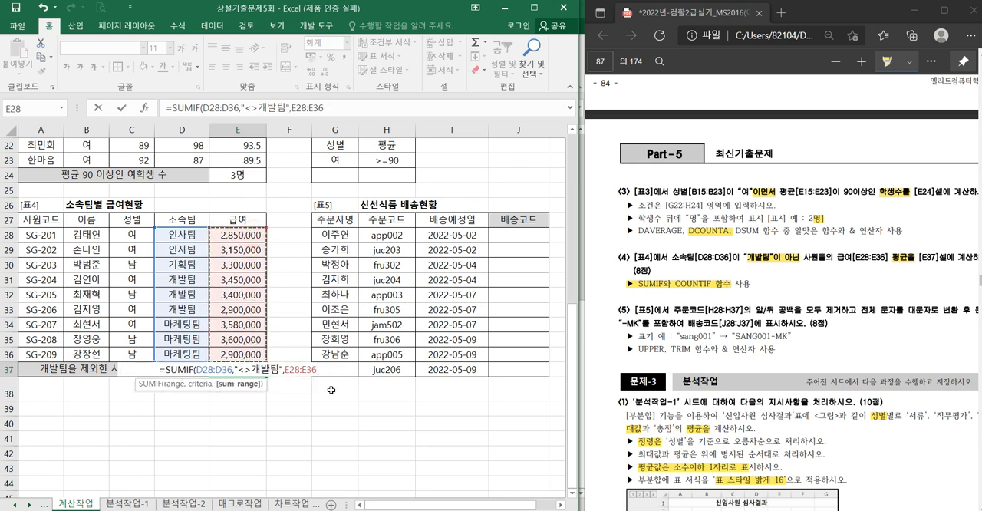
{"action": "key", "text": "Return"}
- Reopen the SUMIF formula in E37 and add a division by a COUNTIF function at its end
{"action": "double_click", "coordinate": [233, 373]}
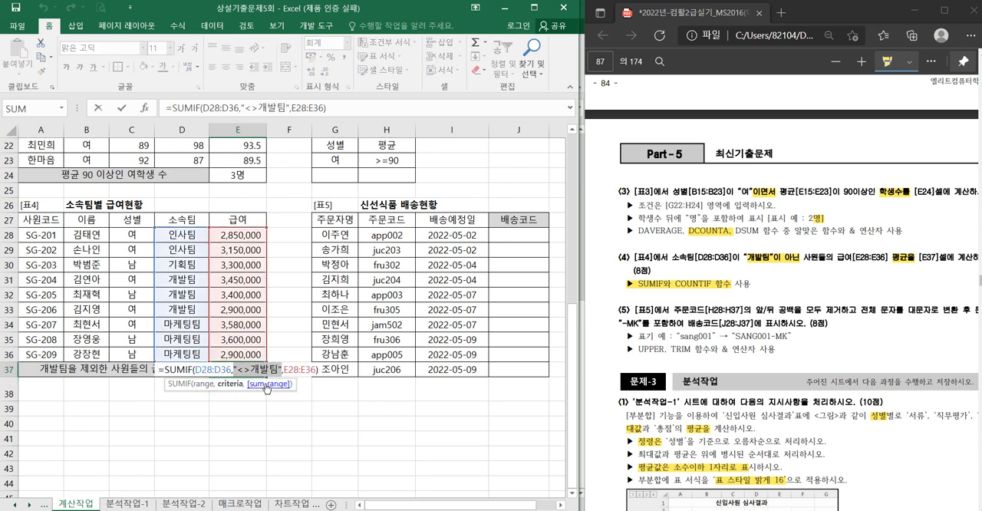
{"action": "left_click", "coordinate": [268, 384]}
{"action": "left_click", "coordinate": [319, 370]}
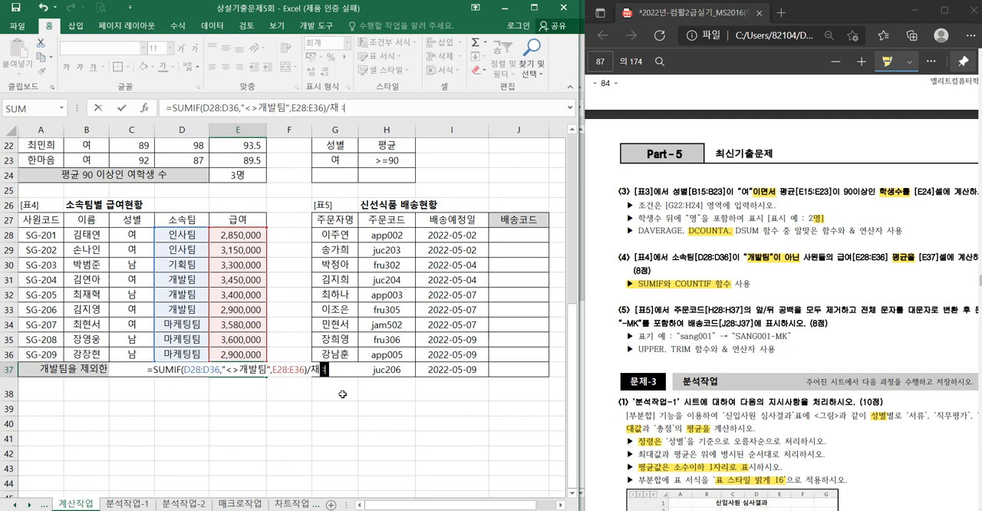
{"action": "type", "text": "/cou"}
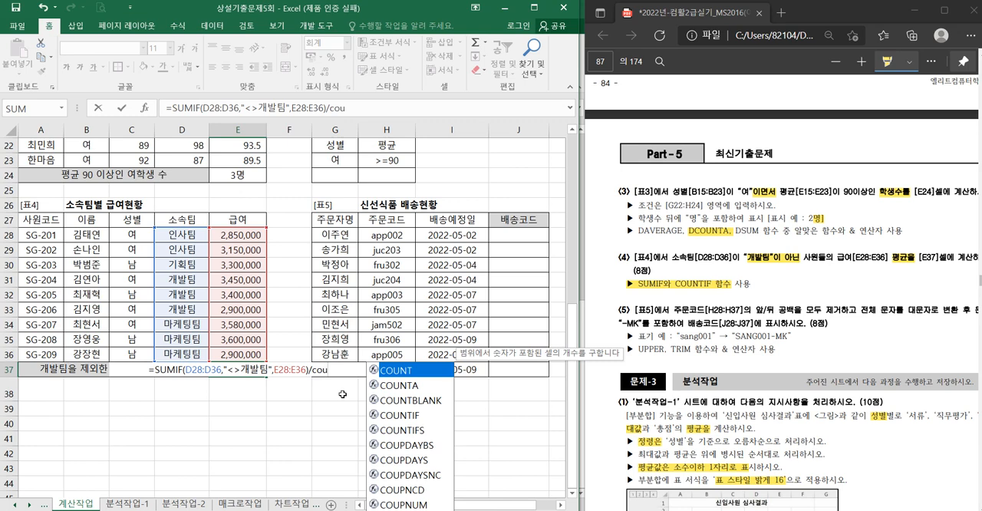
{"action": "key", "text": "Down"}
{"action": "key", "text": "Down"}
{"action": "key", "text": "Down"}
{"action": "key", "text": "Tab"}
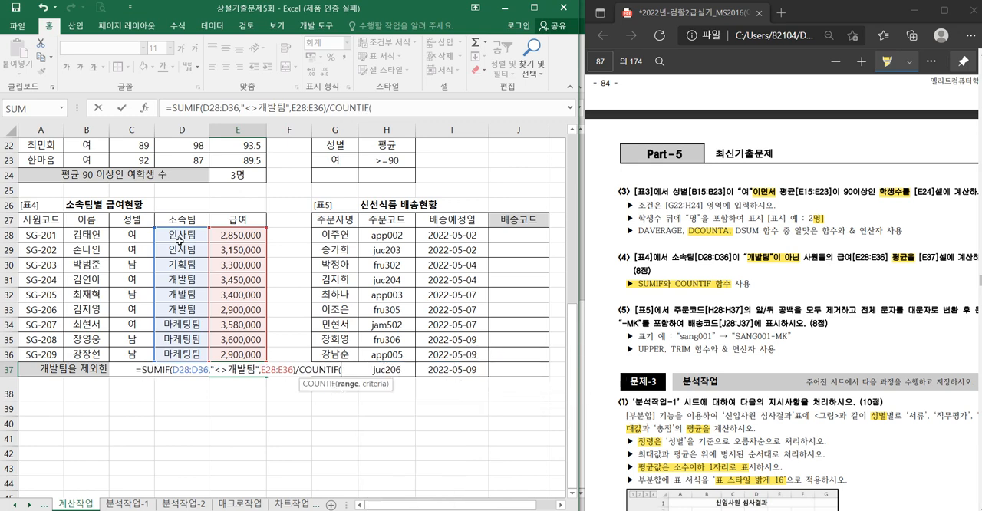
- Complete the COUNTIF part of the E37 formula with range D28:D36 and criterion "<>개발팀"
{"action": "left_click_drag", "start_coordinate": [179, 234], "coordinate": [186, 353]}
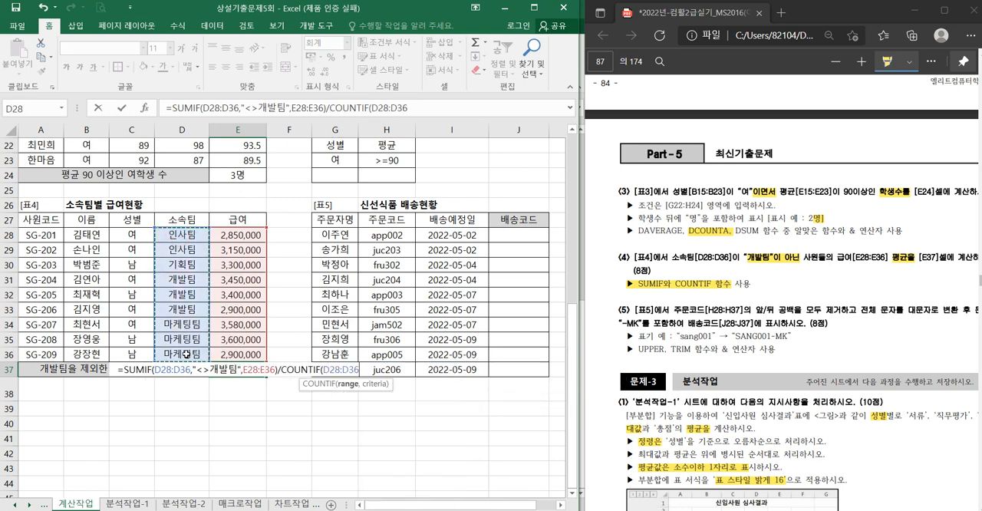
{"action": "type", "text": ",\"<>개바"}
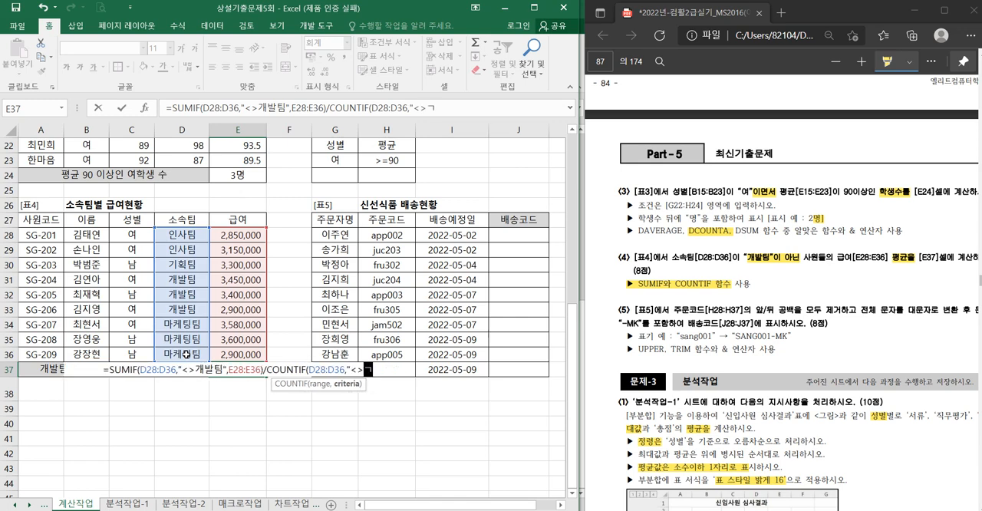
{"action": "type", "text": "ㄹ팀\""}
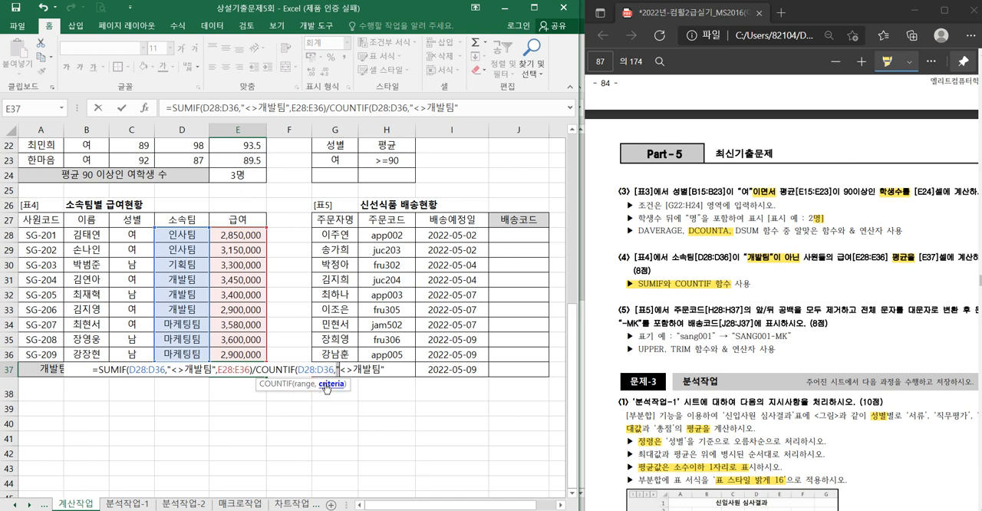
{"action": "key", "text": "Return"}
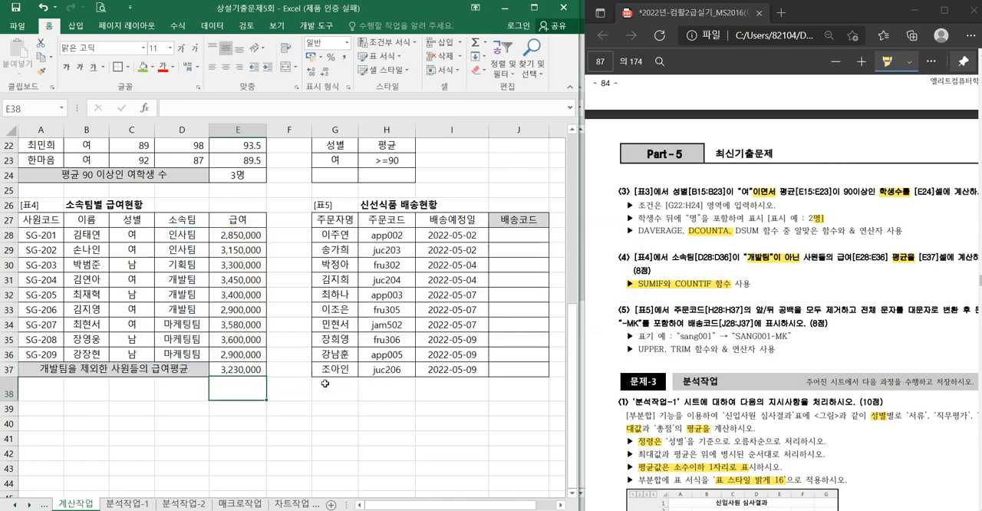
- Review the SUMIF and COUNTIF parts of the finished formula in E37
{"action": "left_click", "coordinate": [239, 371]}
{"action": "double_click", "coordinate": [239, 371]}
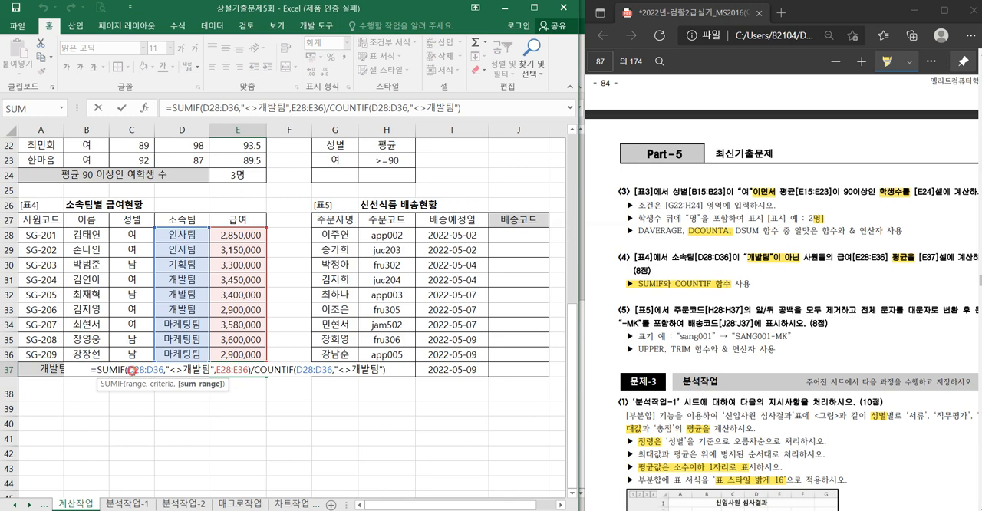
{"action": "left_click_drag", "start_coordinate": [97, 371], "coordinate": [398, 373]}
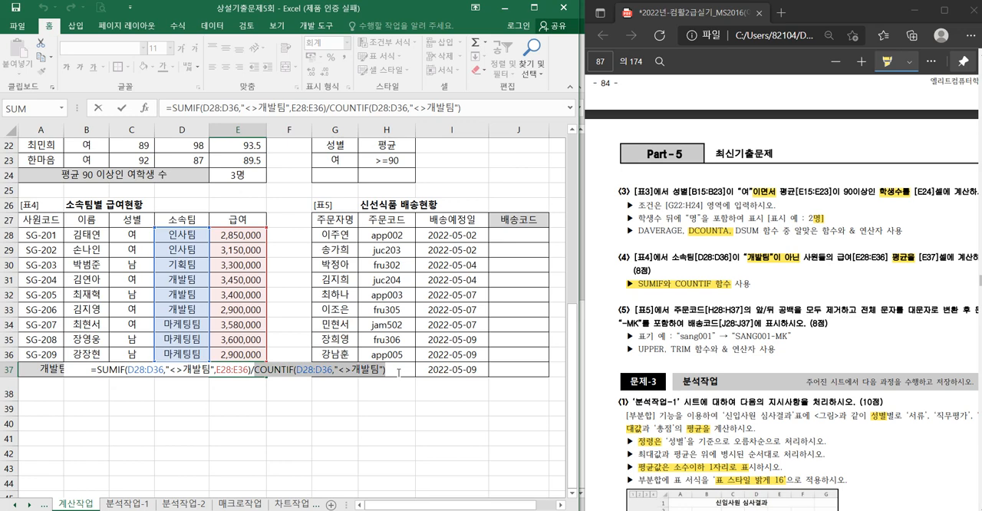
{"action": "left_click", "coordinate": [398, 373]}
{"action": "key", "text": "Return"}
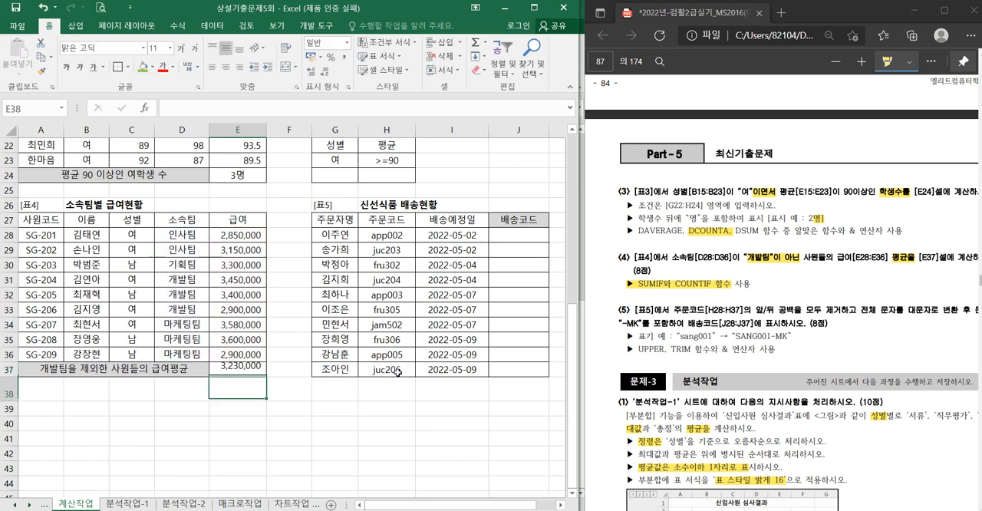
- Highlight 공백을 모두 제거하, TRIM and -MK in task (5) of the exam PDF
{"action": "left_click", "coordinate": [524, 235]}
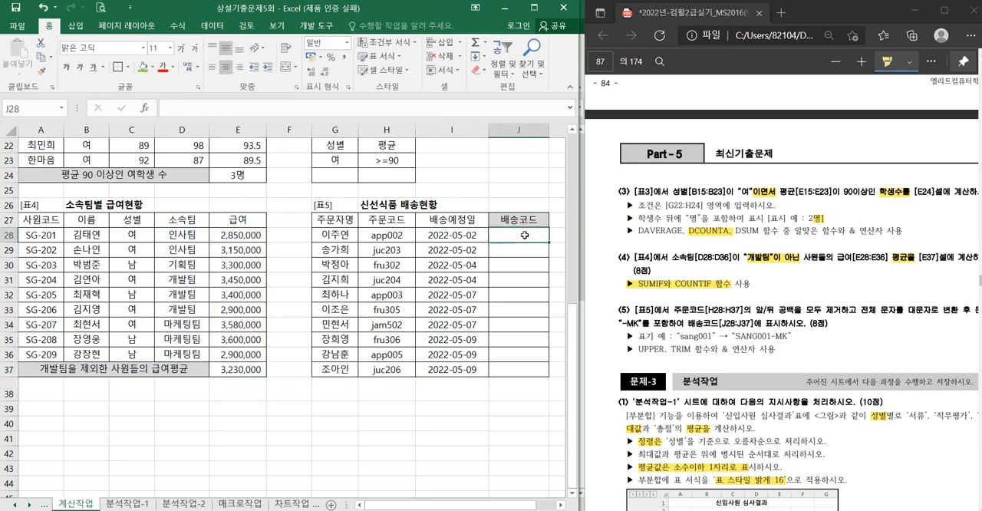
{"action": "left_click", "coordinate": [560, 504]}
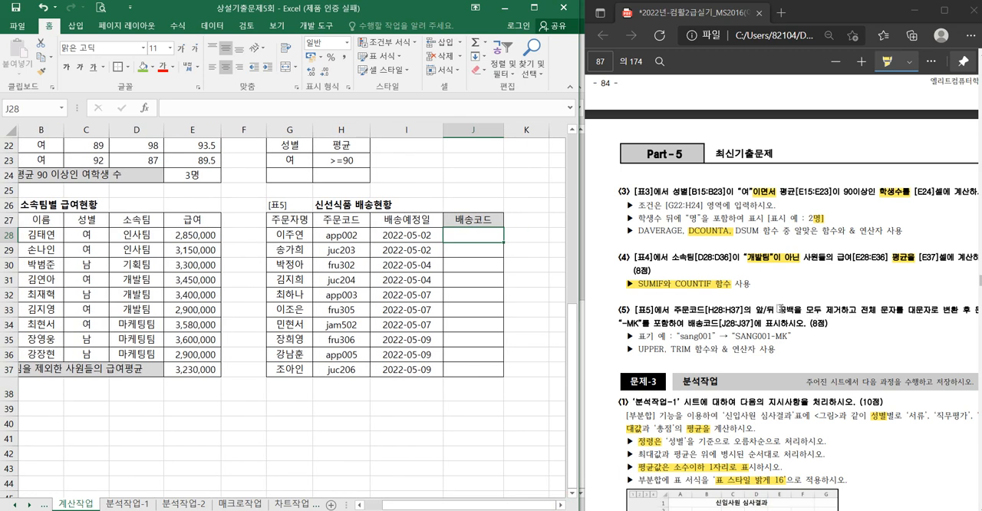
{"action": "left_click_drag", "start_coordinate": [756, 310], "coordinate": [854, 310]}
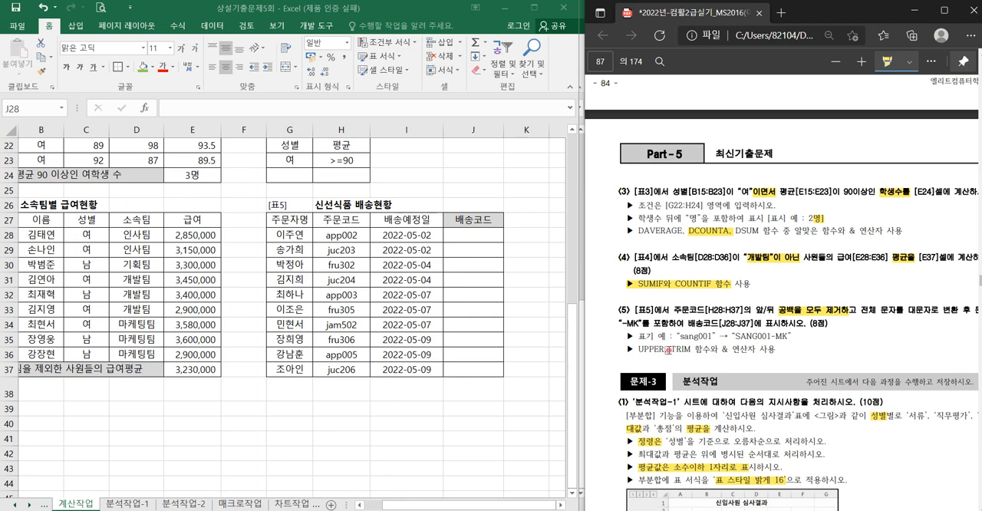
{"action": "left_click_drag", "start_coordinate": [666, 349], "coordinate": [690, 349]}
{"action": "left_click_drag", "start_coordinate": [770, 337], "coordinate": [786, 336]}
- Start an UPPER formula in J28, the first 배송코드 cell of [표5]
{"action": "left_click", "coordinate": [473, 235]}
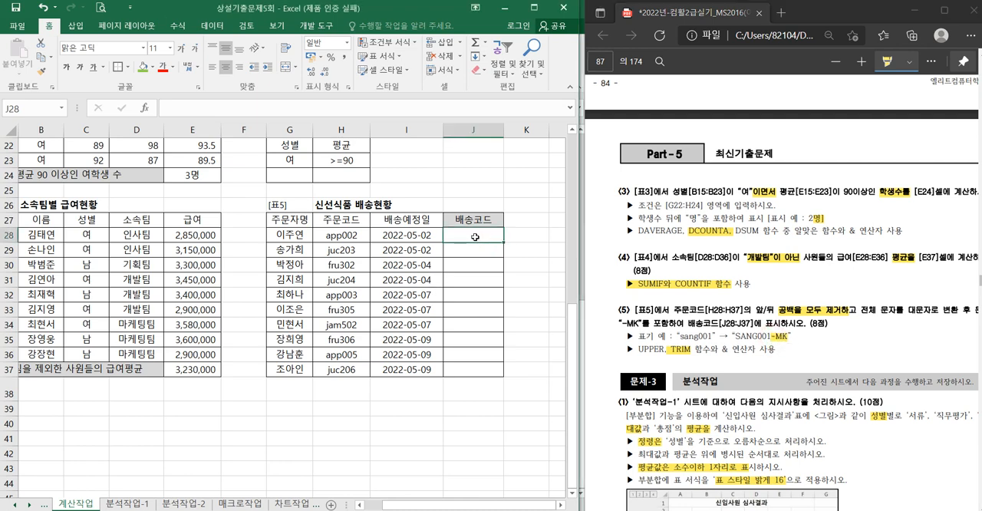
{"action": "type", "text": "="}
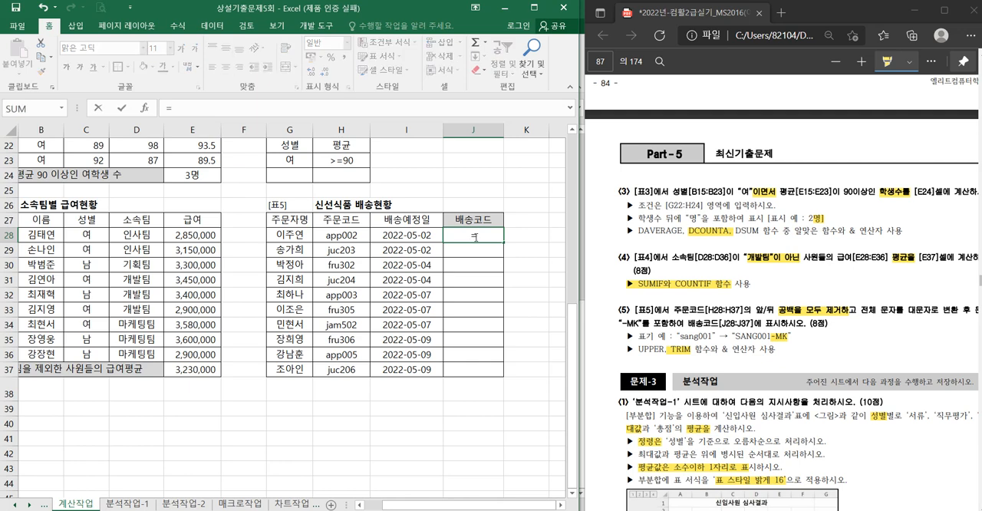
{"action": "type", "text": "up"}
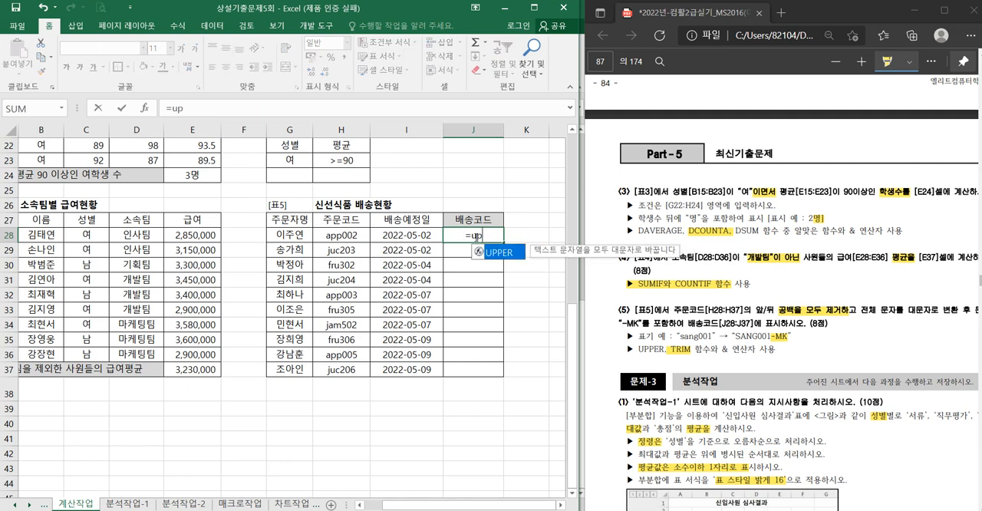
{"action": "key", "text": "Tab"}
- Nest a TRIM function on H28 inside the UPPER formula in J28 and enter the formula
{"action": "type", "text": "tir"}
{"action": "key", "text": "BackSpace"}
{"action": "key", "text": "BackSpace"}
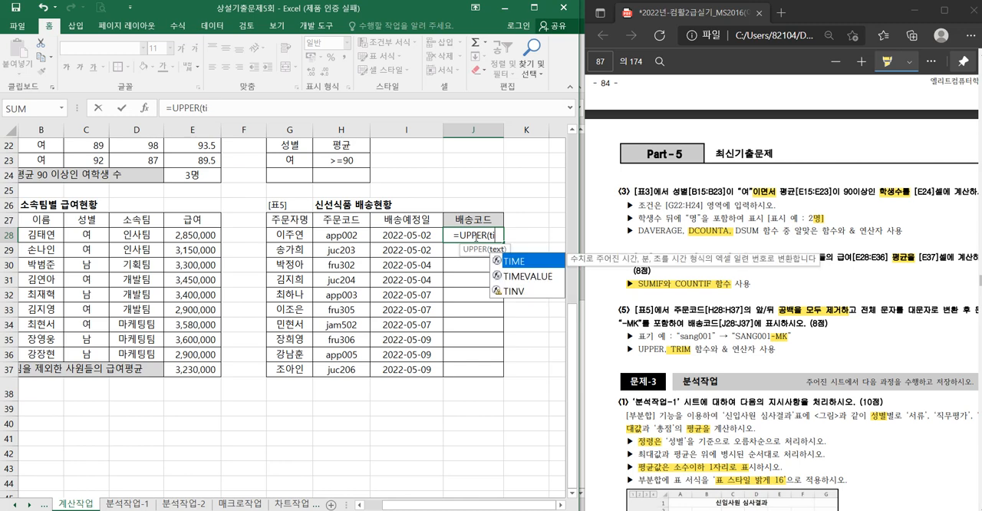
{"action": "type", "text": "r"}
{"action": "key", "text": "Down"}
{"action": "key", "text": "Down"}
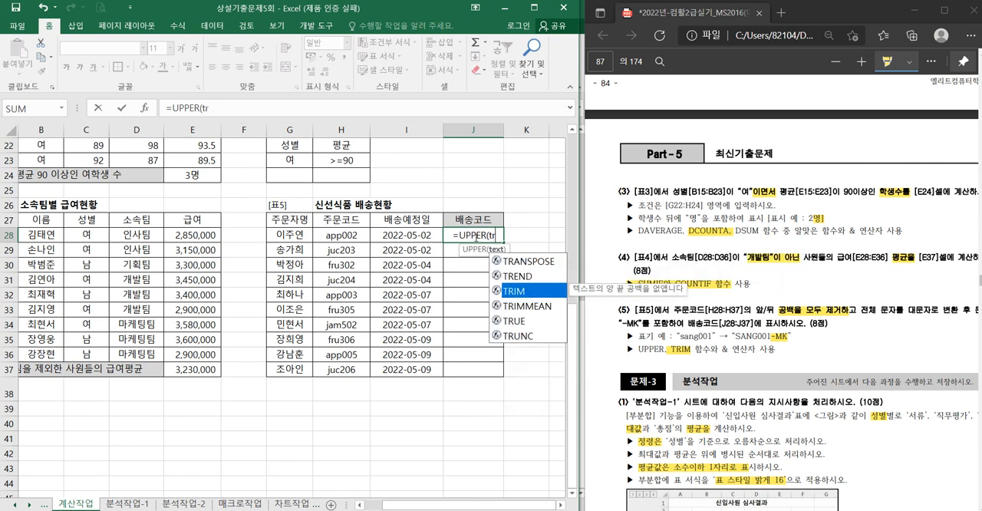
{"action": "key", "text": "Tab"}
{"action": "left_click", "coordinate": [337, 235]}
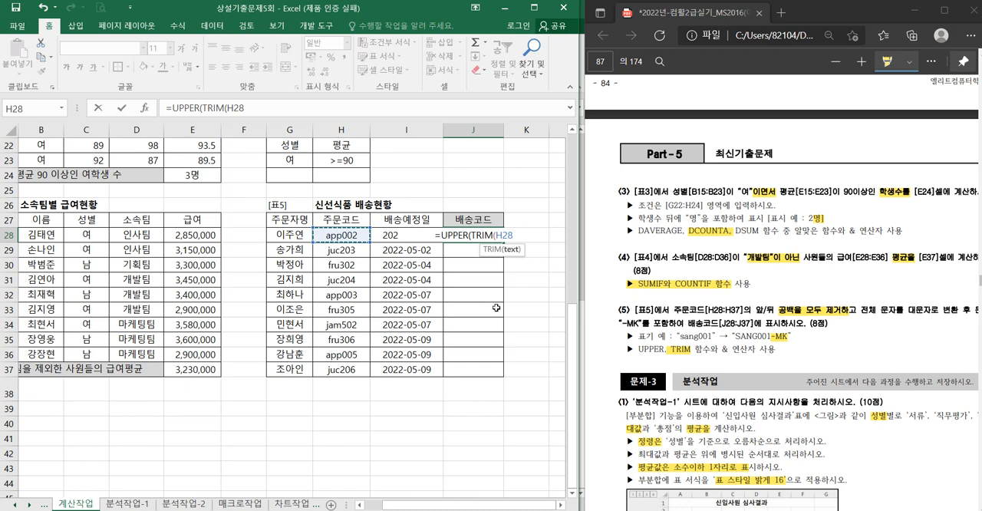
{"action": "key", "text": "Return"}
{"action": "key", "text": "Return"}
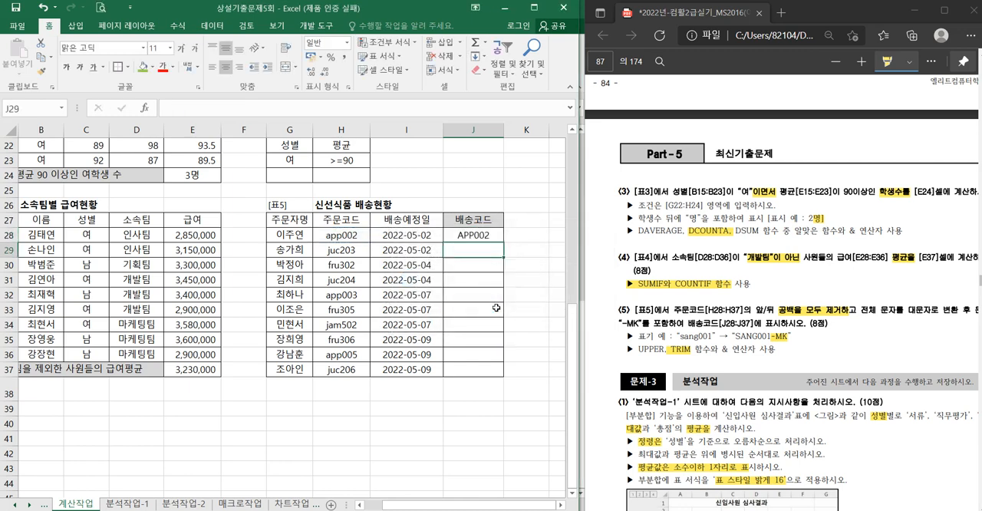
- Append &"-MK" to the UPPER(TRIM(H28)) formula in J28
{"action": "key", "text": "Up"}
{"action": "key", "text": "F2"}
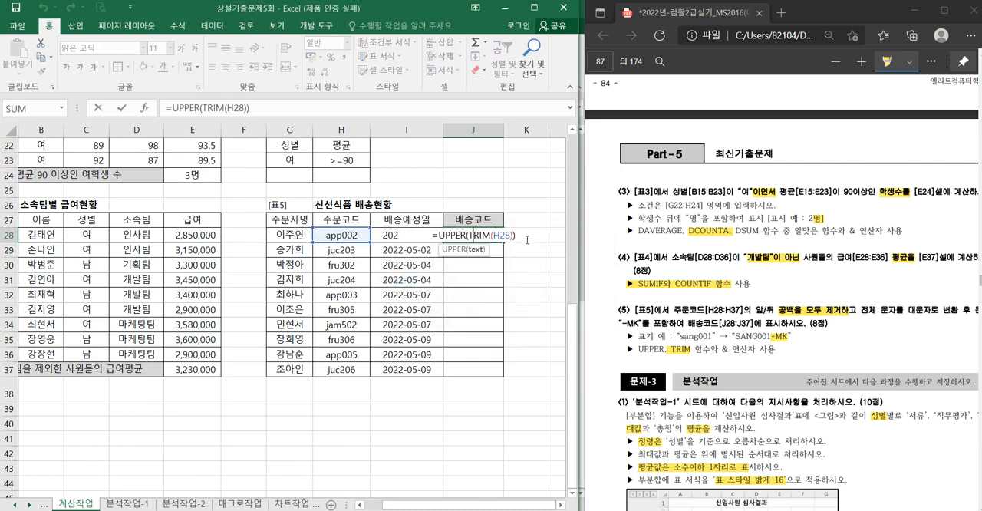
{"action": "left_click", "coordinate": [527, 235]}
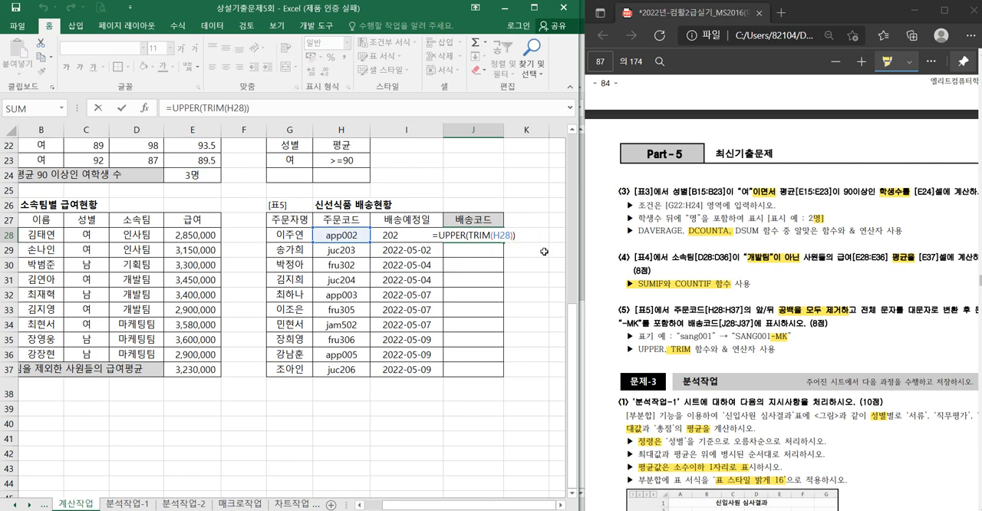
{"action": "type", "text": "&"}
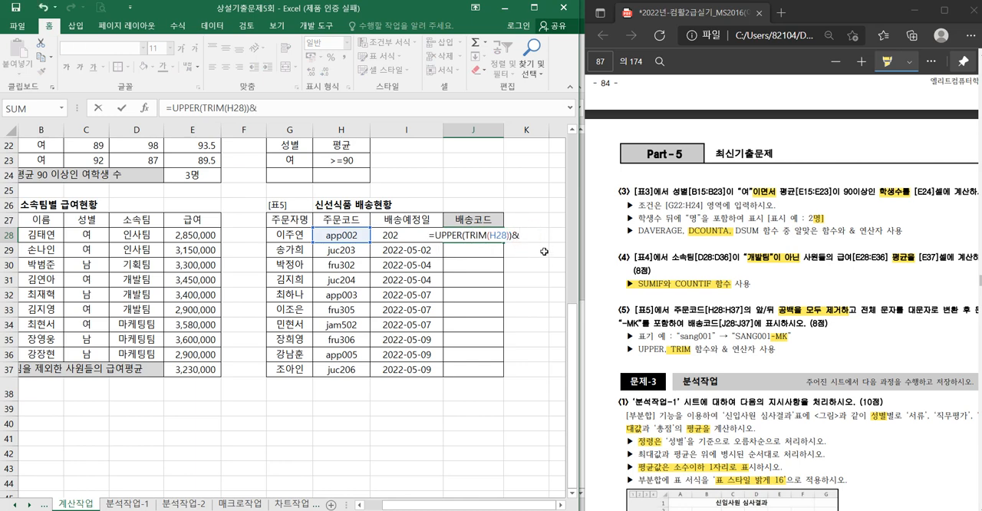
{"action": "type", "text": "\"-"}
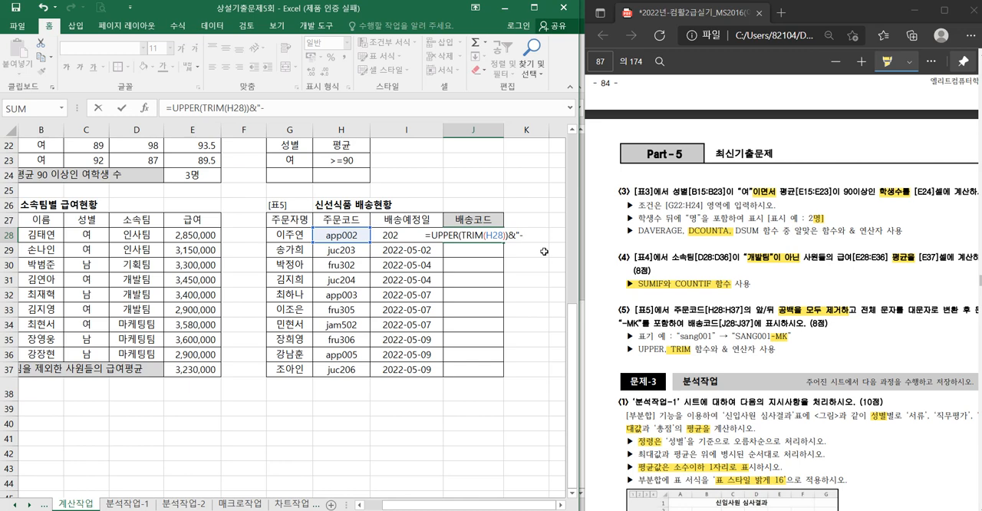
{"action": "type", "text": "MK"}
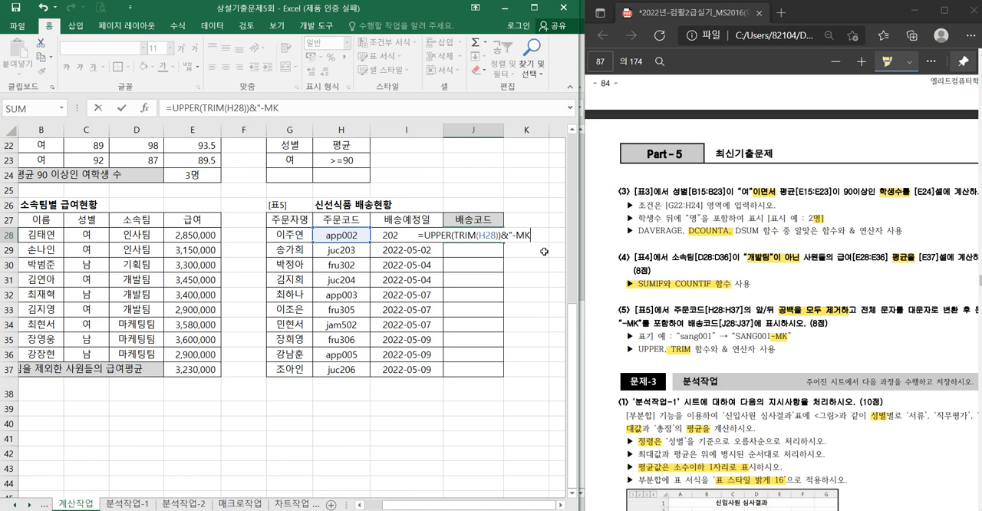
{"action": "type", "text": "\""}
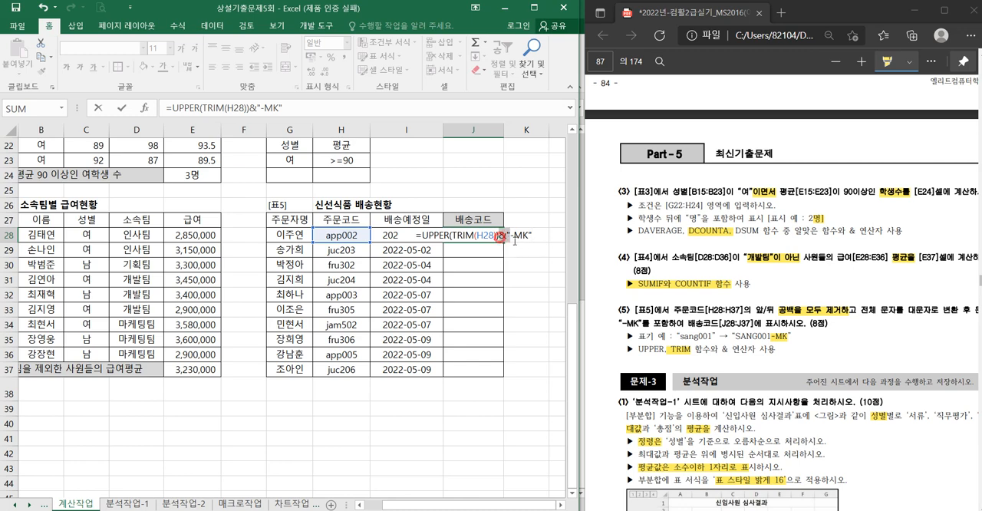
- Check the parentheses and parts of the J28 formula, enter it, and fill it down the 배송코드 column through J37
{"action": "left_click_drag", "start_coordinate": [499, 236], "coordinate": [542, 241]}
{"action": "left_click", "coordinate": [502, 236]}
{"action": "left_click_drag", "start_coordinate": [497, 236], "coordinate": [494, 237]}
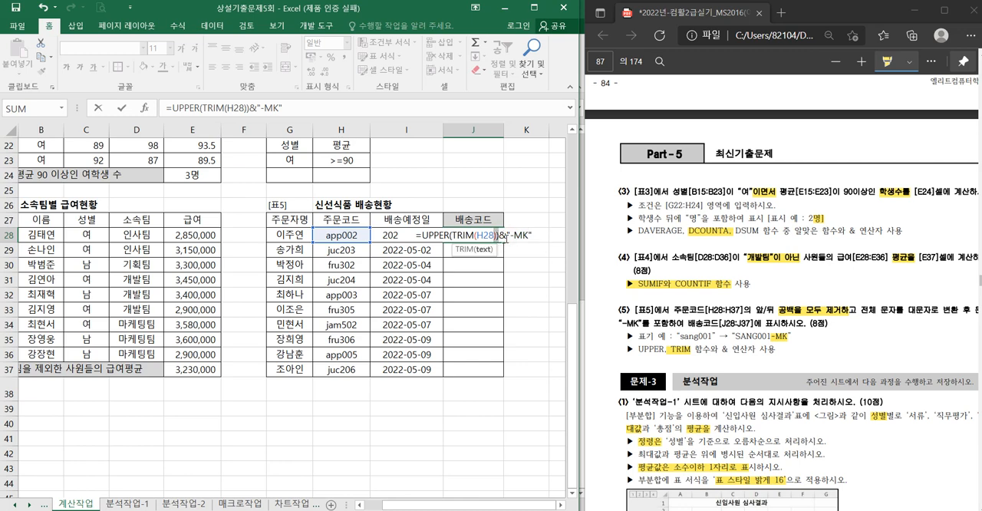
{"action": "left_click", "coordinate": [497, 236]}
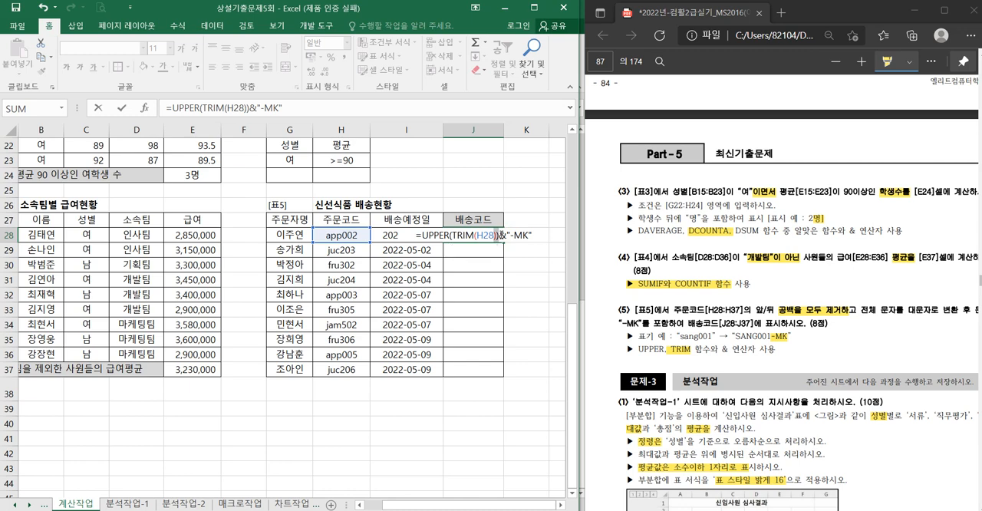
{"action": "left_click", "coordinate": [492, 235]}
{"action": "left_click_drag", "start_coordinate": [424, 235], "coordinate": [497, 238]}
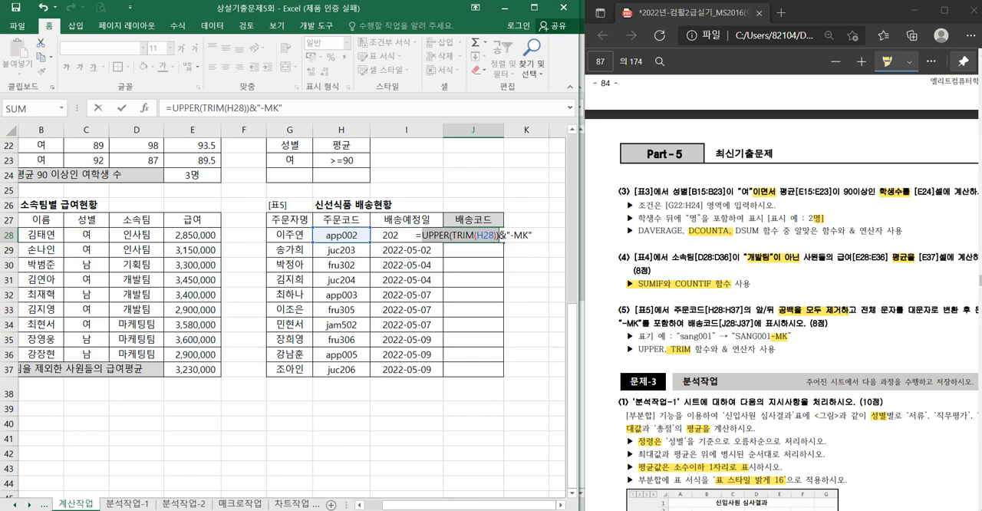
{"action": "key", "text": "ctrl+Return"}
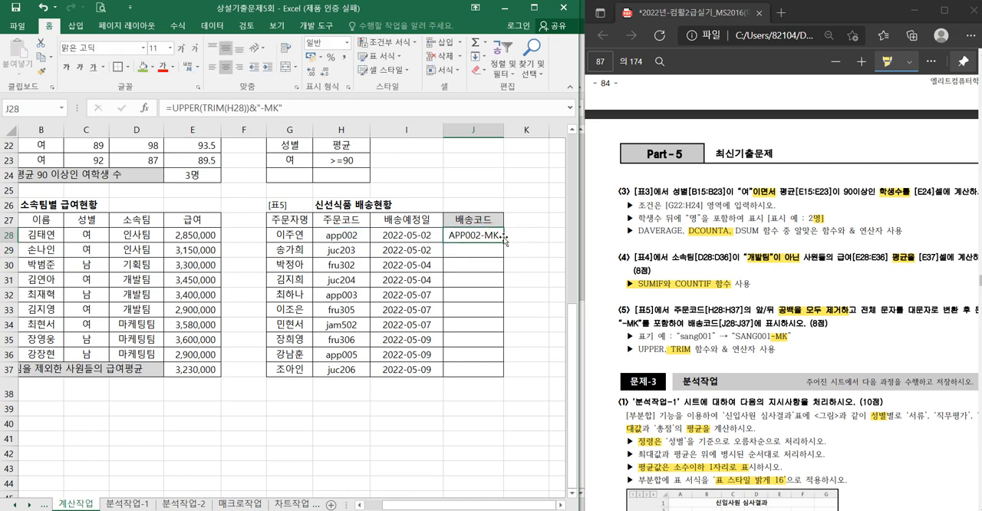
{"action": "double_click", "coordinate": [503, 240]}
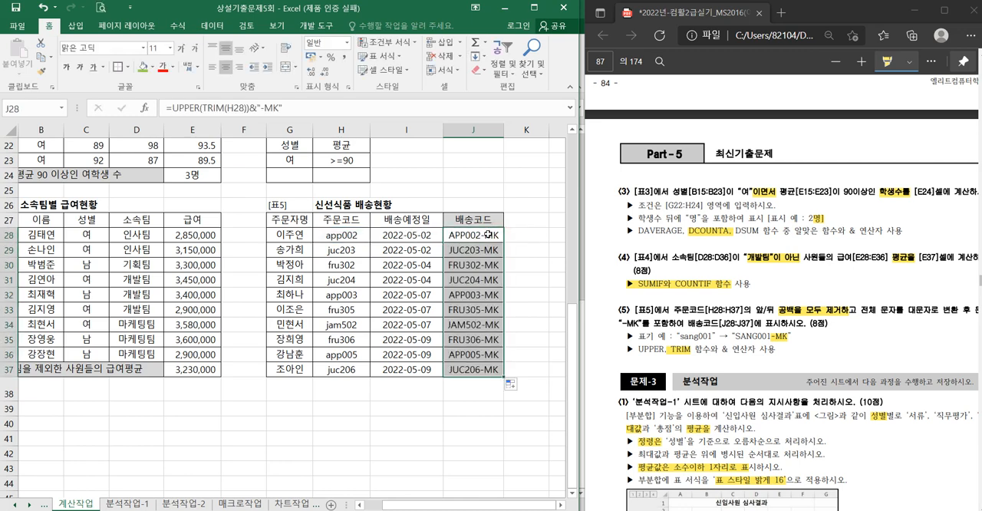